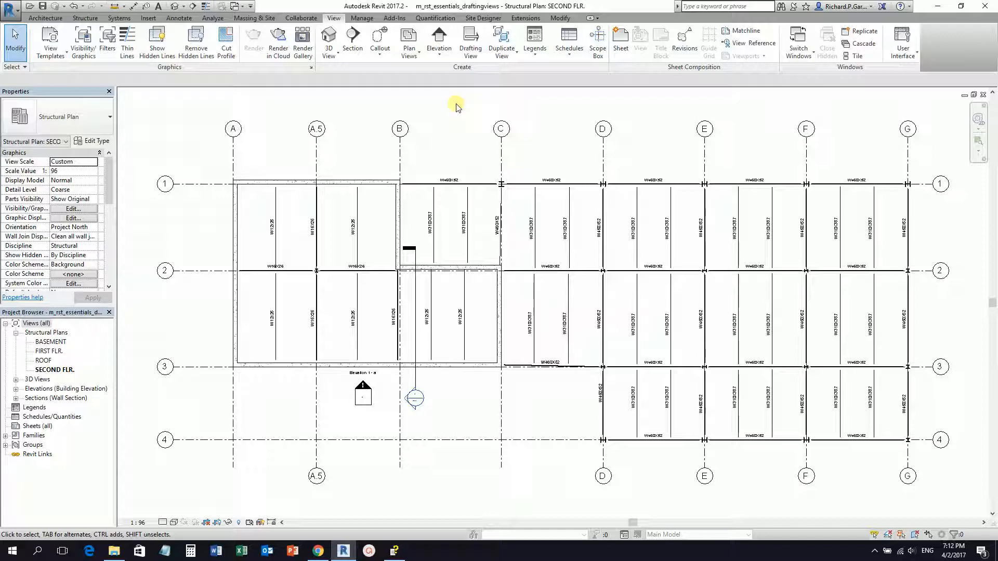
# Step: Create a new drafting view named Typical Thickened Slab Edge at a scale of 1:10
pyautogui.click(396, 552)
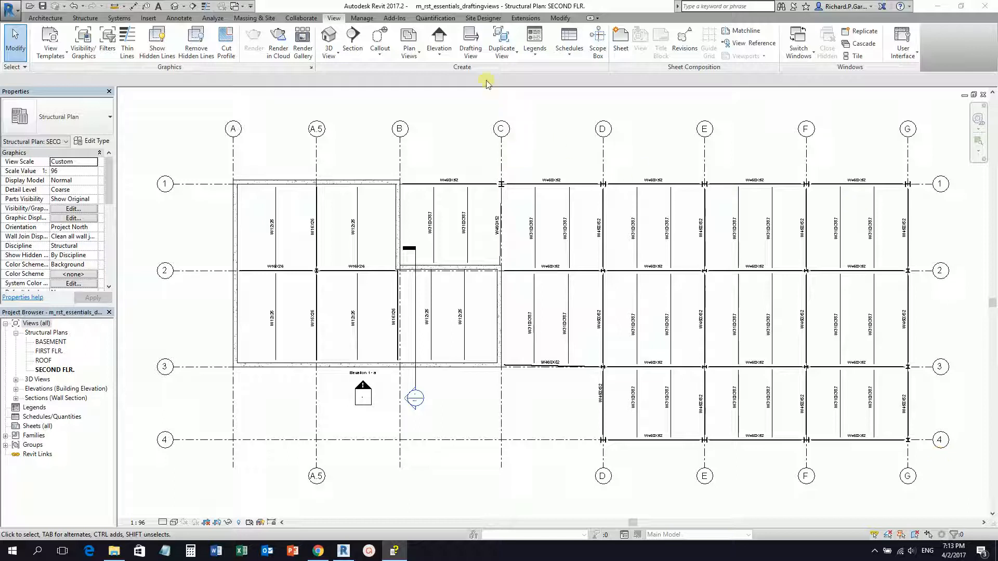
pyautogui.click(471, 51)
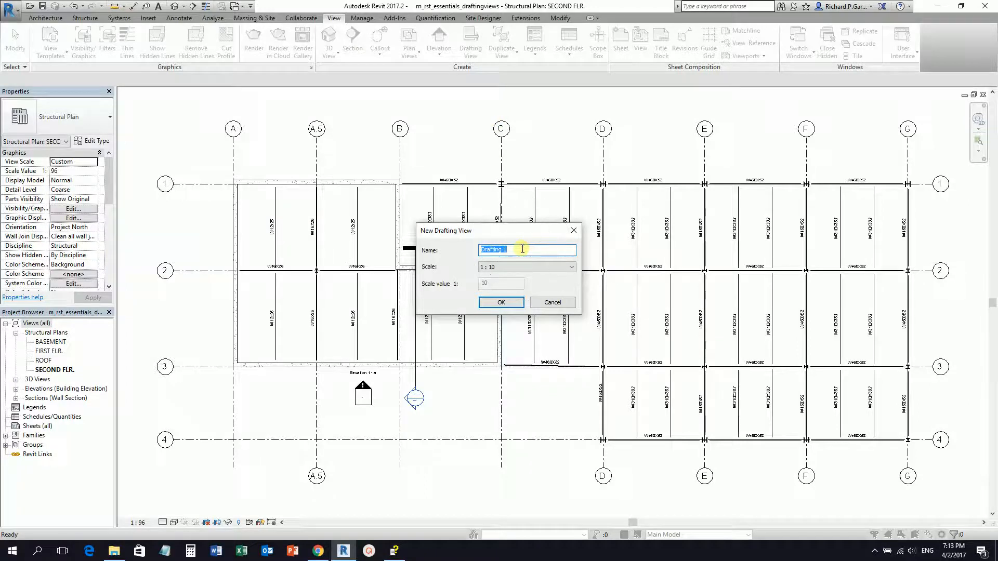
pyautogui.write('Typical Thickened Slab Edge')
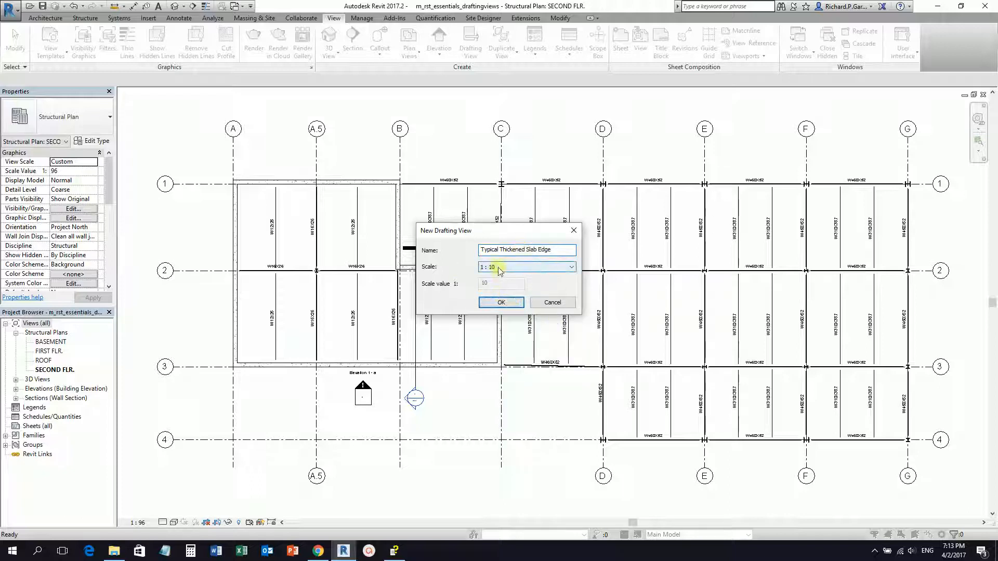
pyautogui.click(502, 303)
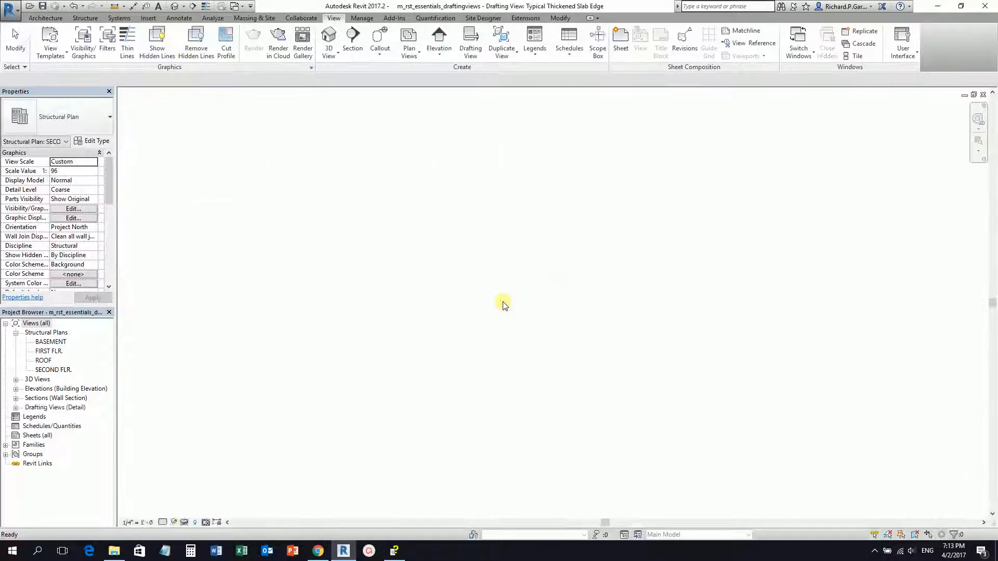
# Step: Dock the Properties palette on the side opposite the Project Browser and expand the Drafting Views (Detail) category
pyautogui.moveTo(72, 95); pyautogui.dragTo(995, 274)
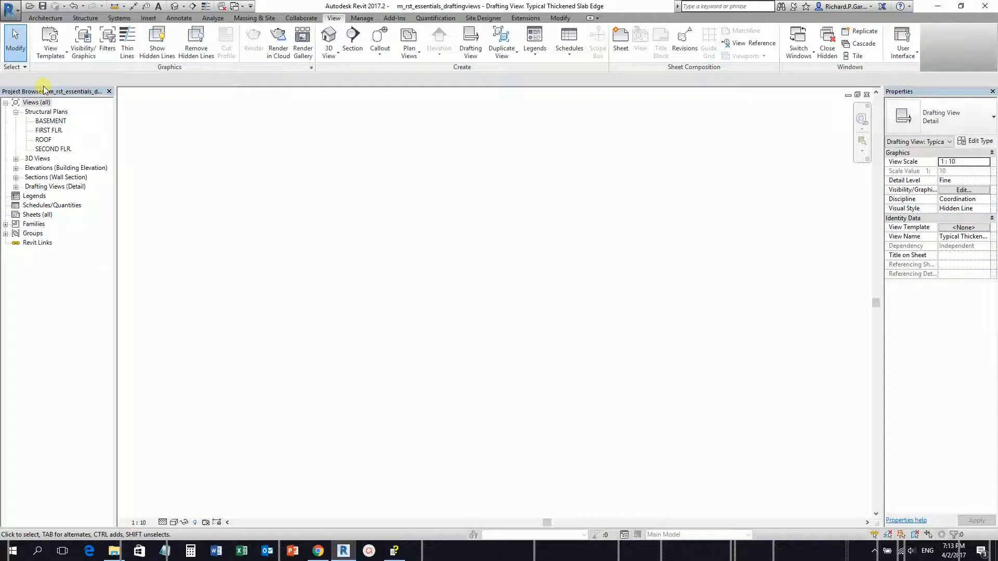
pyautogui.click(16, 187)
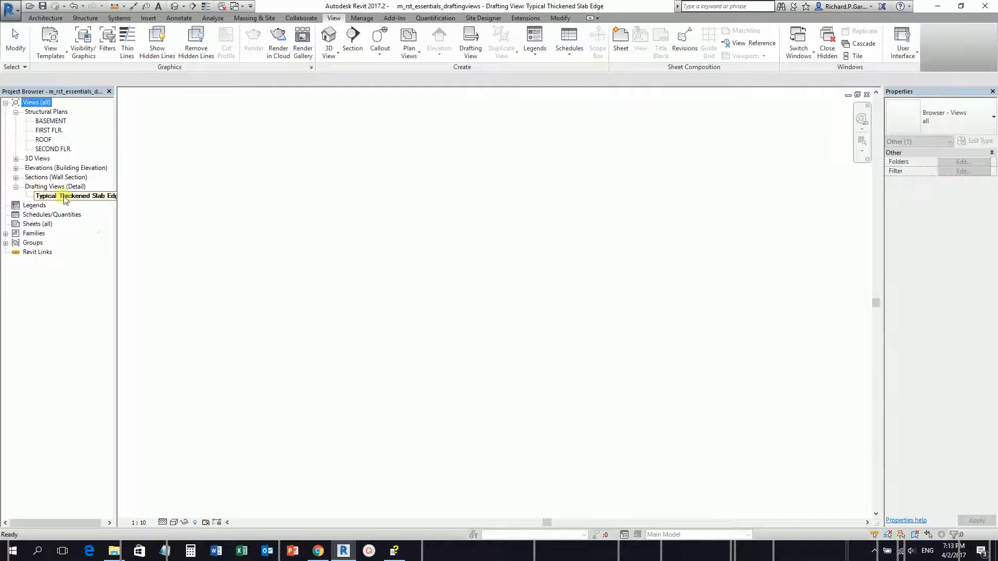
pyautogui.click(310, 243)
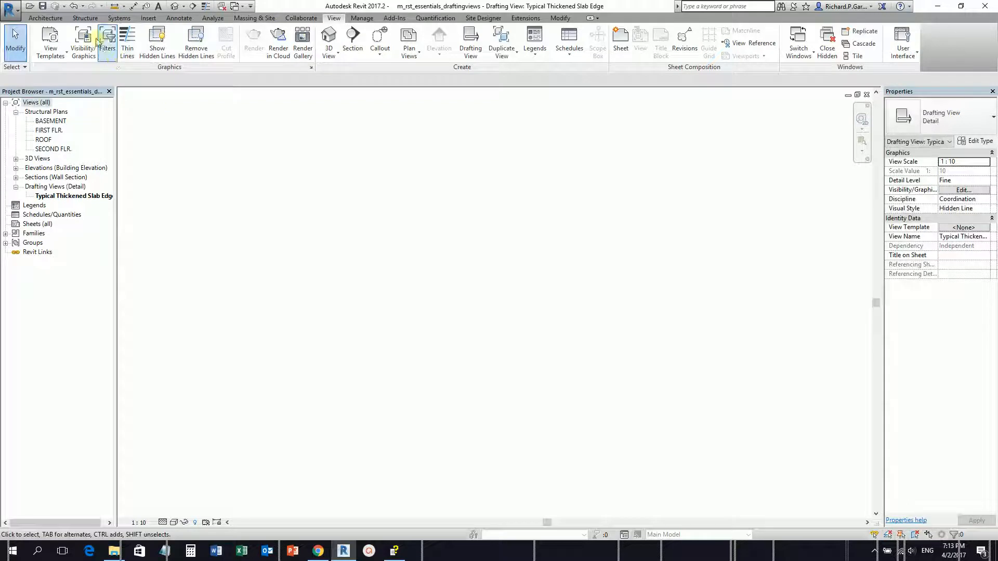
pyautogui.click(85, 21)
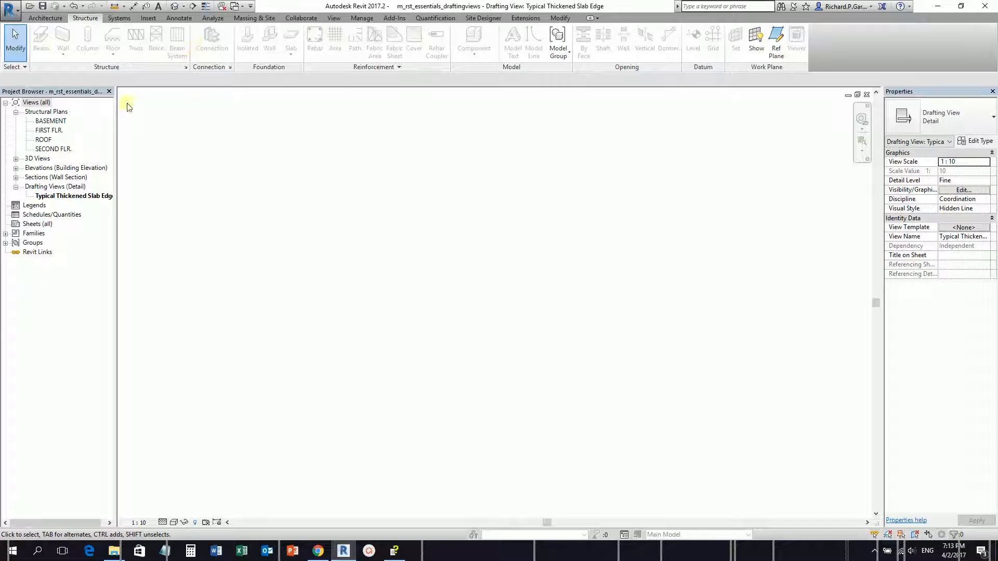
pyautogui.click(100, 198)
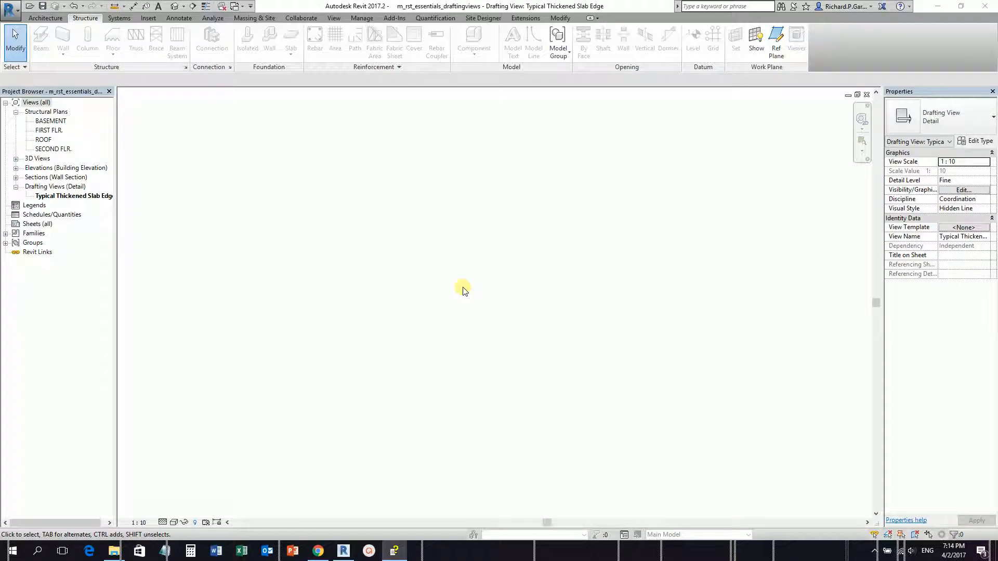
# Step: Start placing a detail component with the type M_Slab with Optional Haunch-Section : 150mm
pyautogui.click(183, 20)
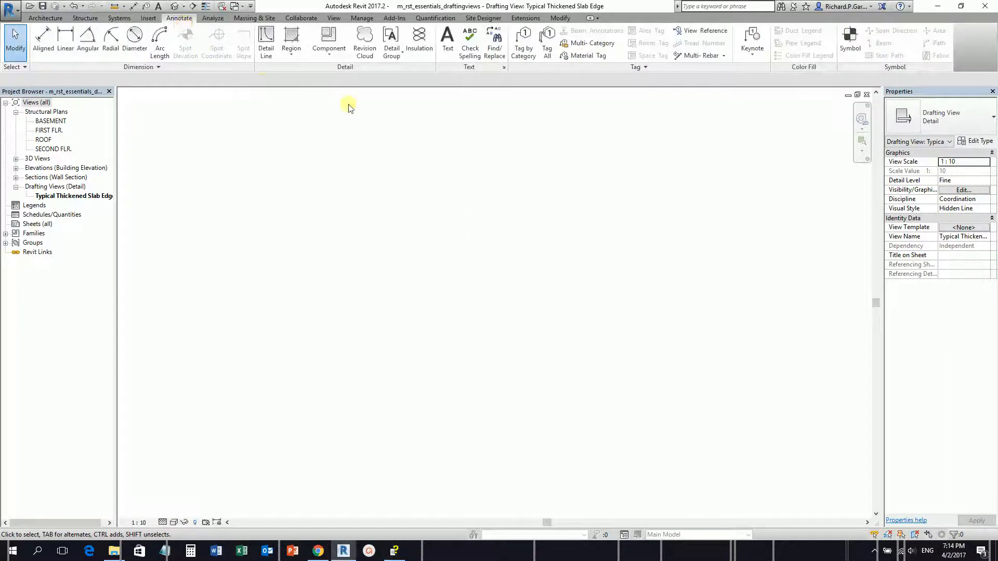
pyautogui.click(348, 71)
pyautogui.click(347, 71)
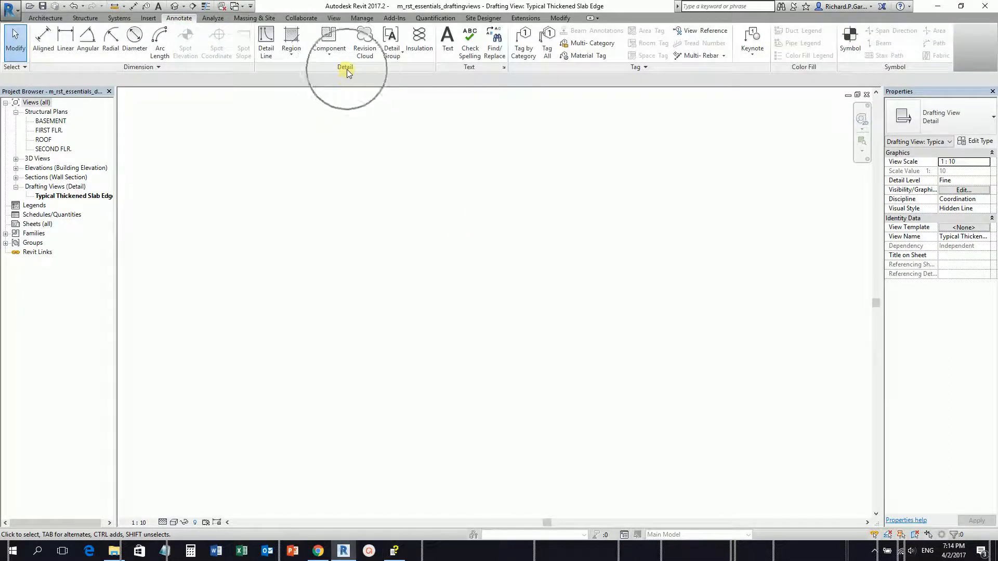
pyautogui.click(326, 58)
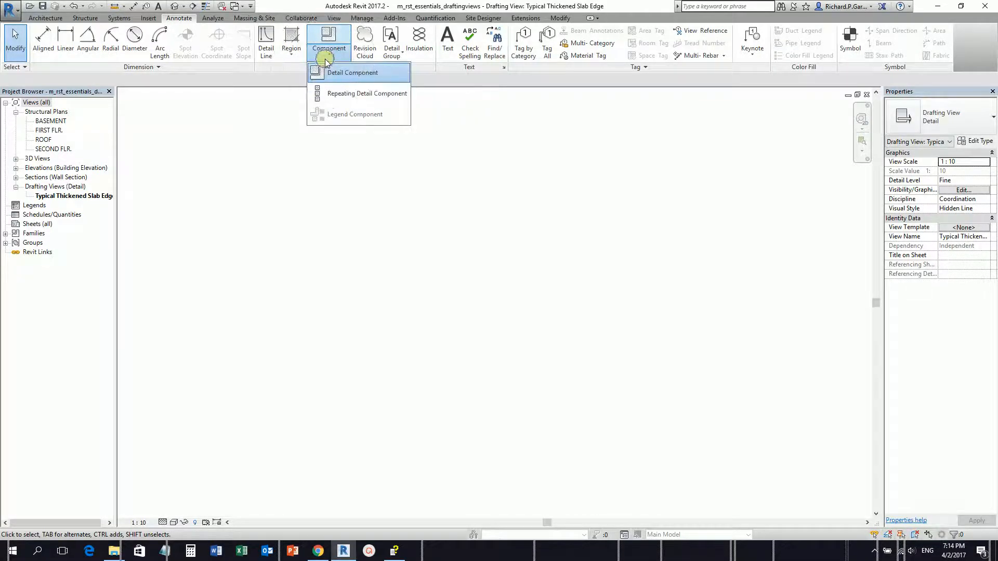
pyautogui.click(351, 77)
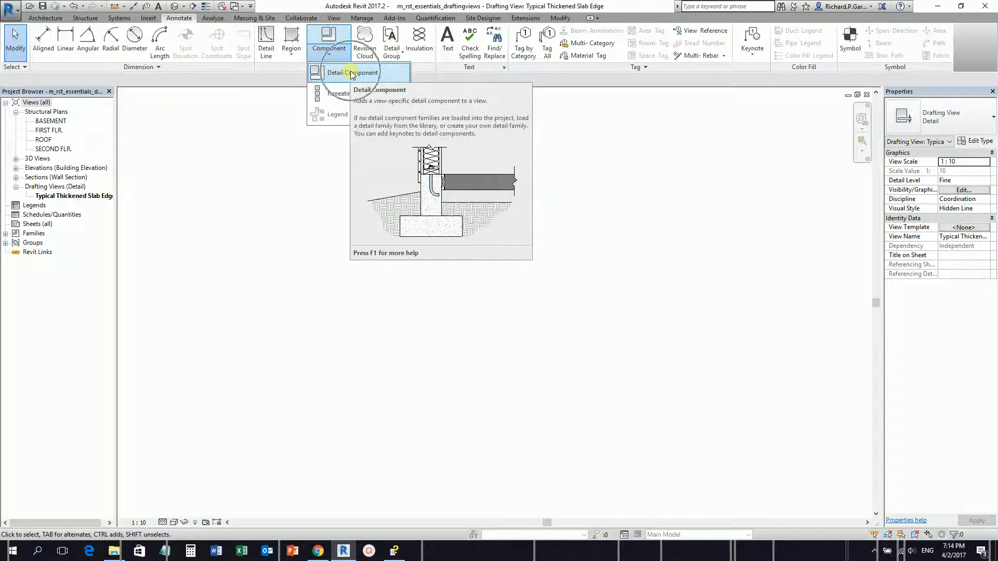
pyautogui.click(351, 74)
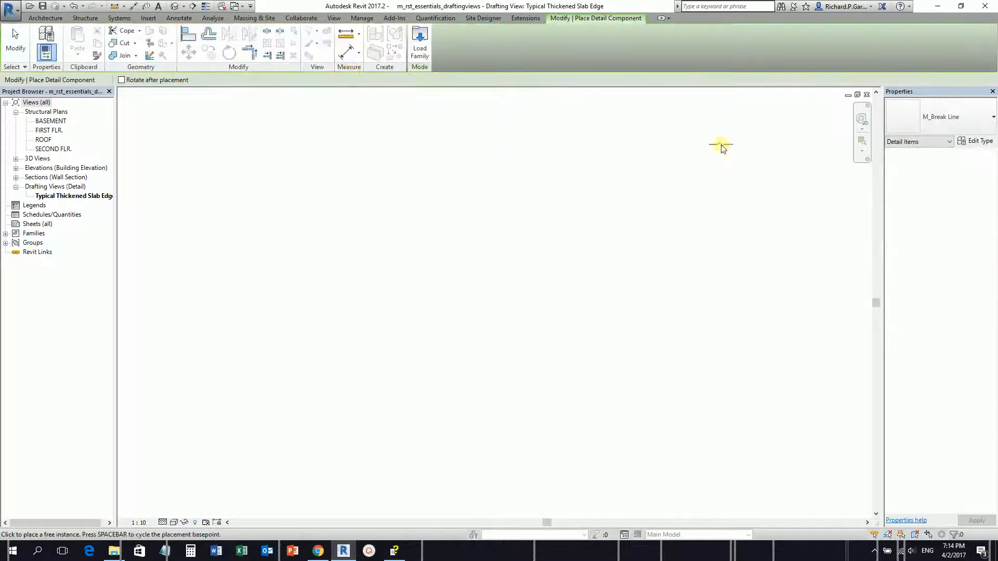
pyautogui.click(974, 126)
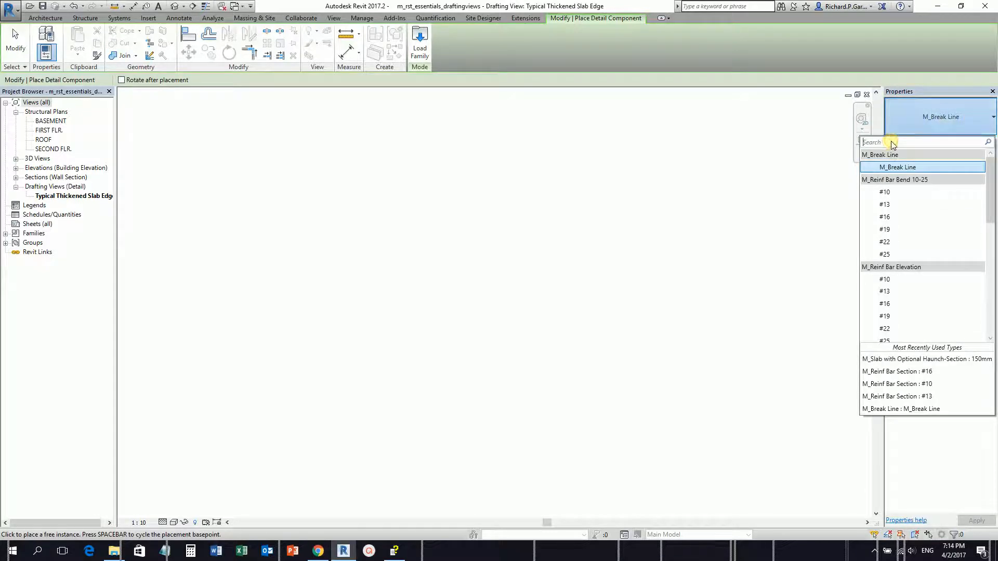
pyautogui.write('150mm')
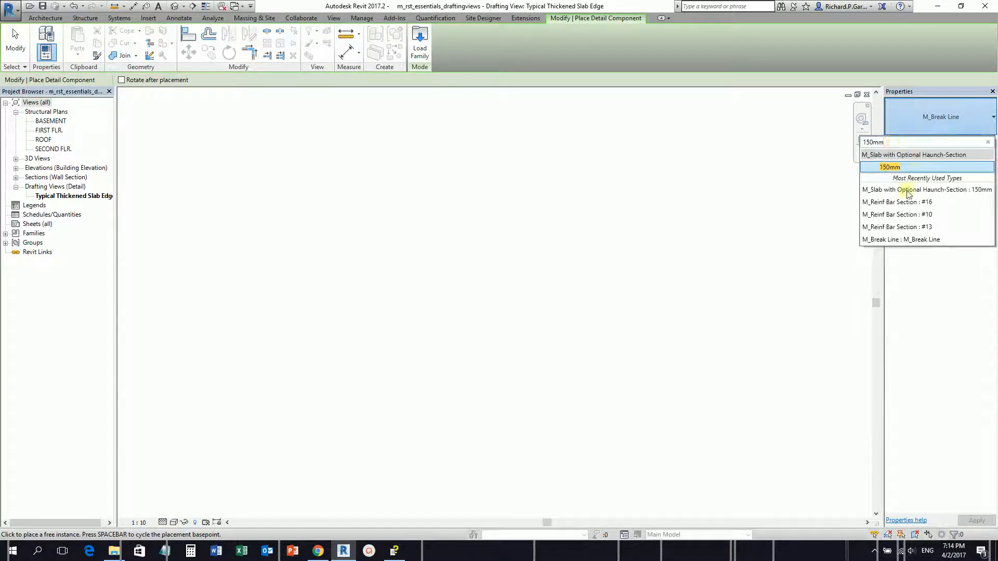
pyautogui.click(890, 191)
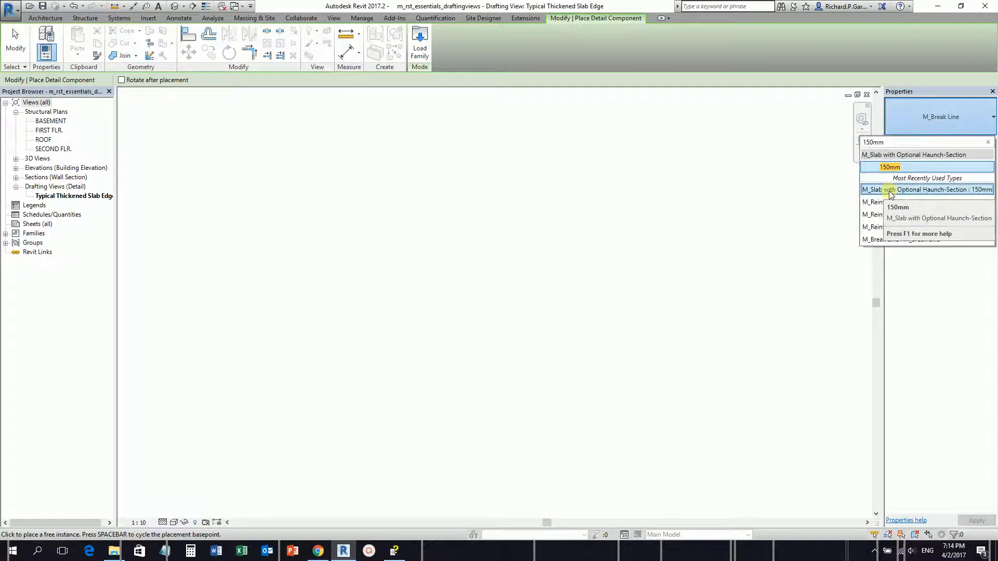
pyautogui.click(890, 191)
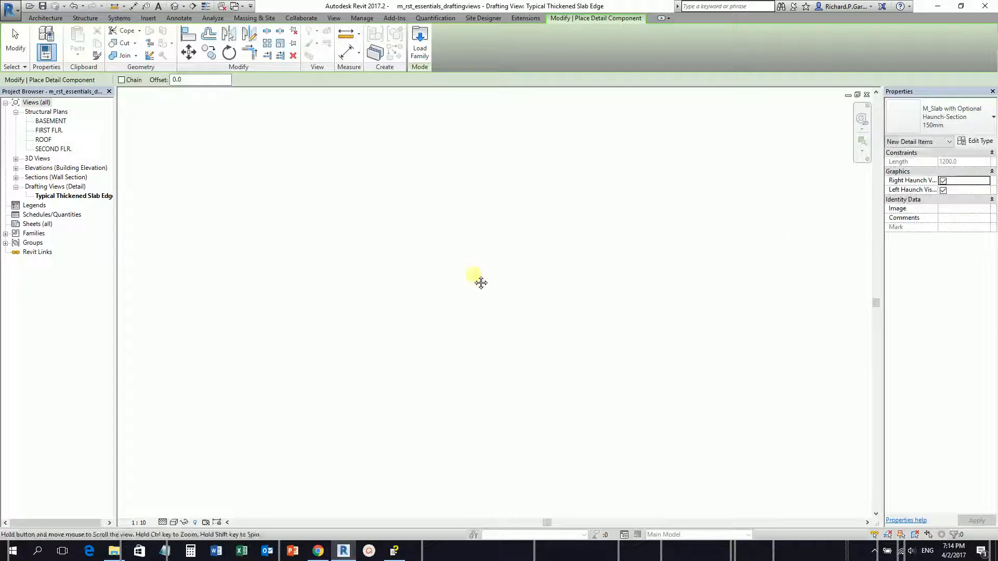
# Step: Place the haunched slab section horizontally in the drafting view with a length of 900 mm and end the placement
pyautogui.click(477, 274)
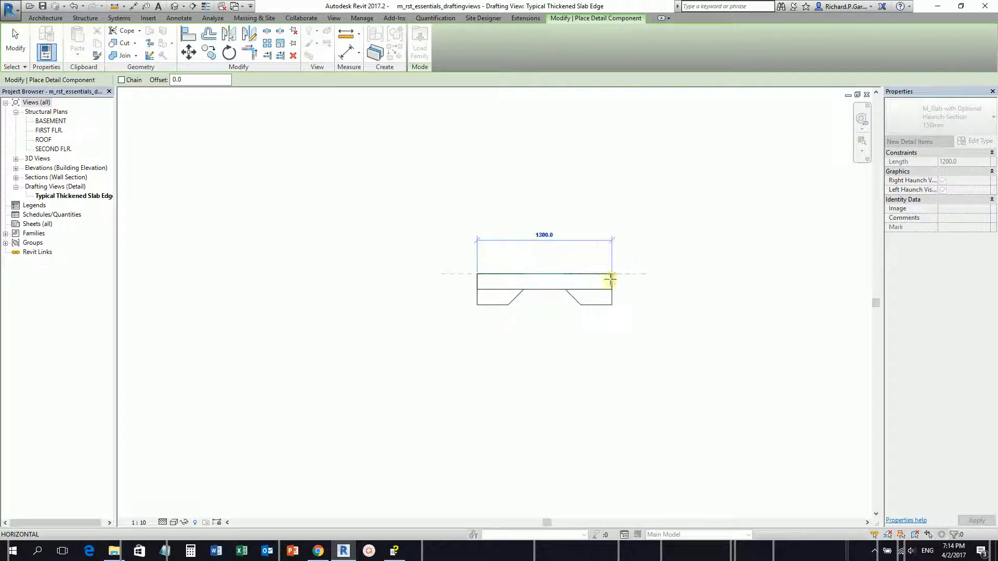
pyautogui.write('900')
pyautogui.press('Return')
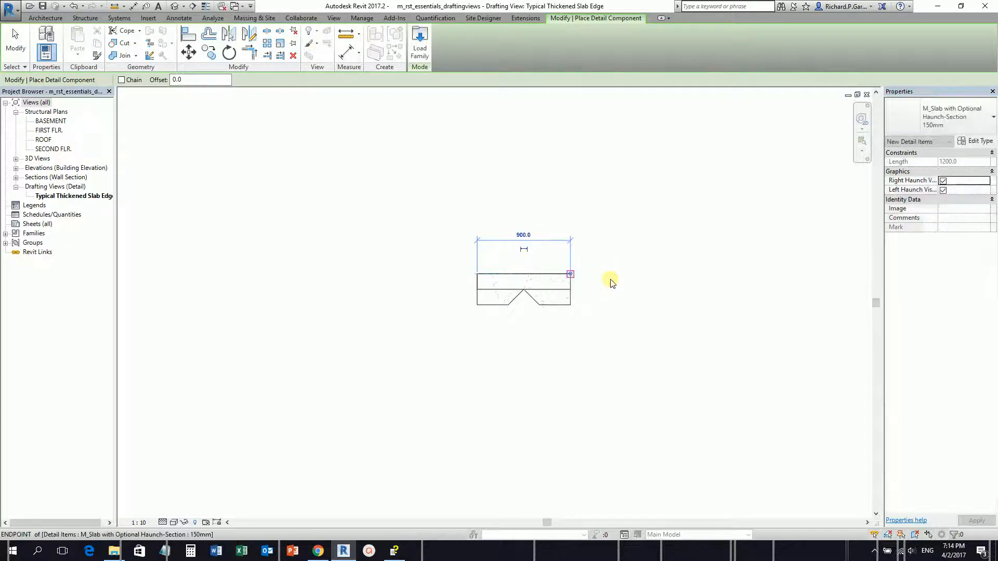
pyautogui.click(14, 46)
pyautogui.scroll(3, 539, 301)
pyautogui.scroll(2, 540, 307)
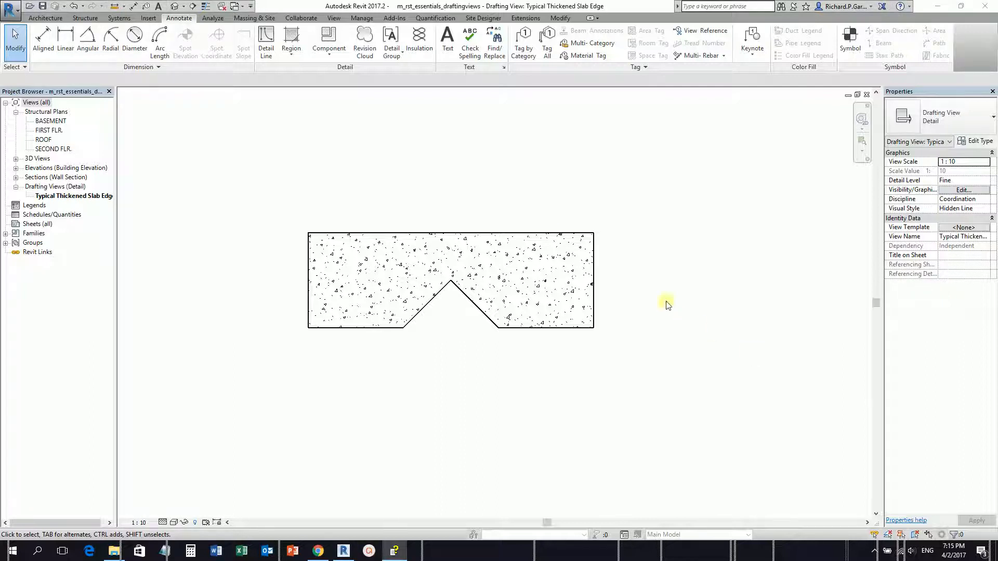
# Step: Turn off the Left Haunch Visibility of the placed slab section, keeping only the right haunch
pyautogui.click(512, 230)
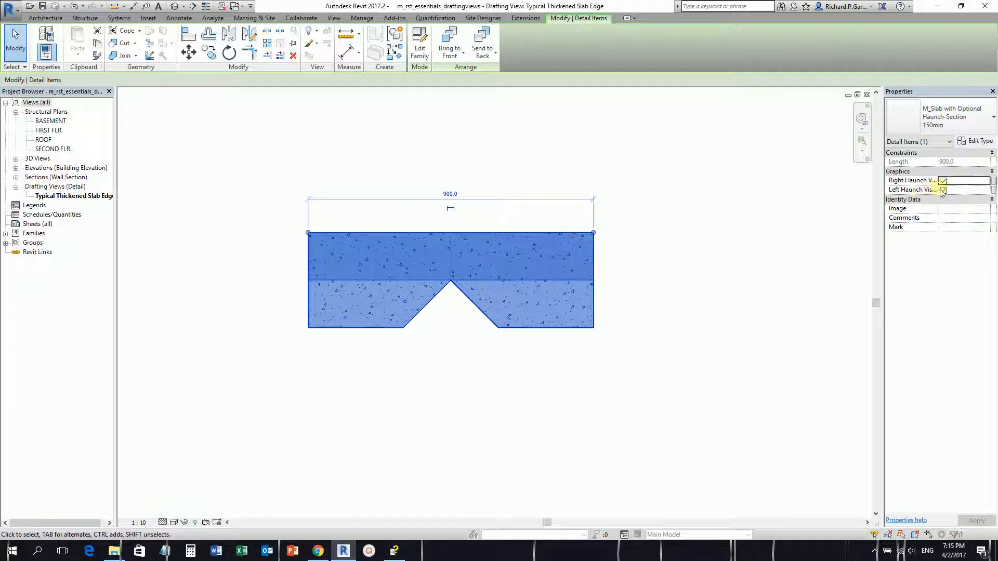
pyautogui.moveTo(884, 188); pyautogui.dragTo(838, 191)
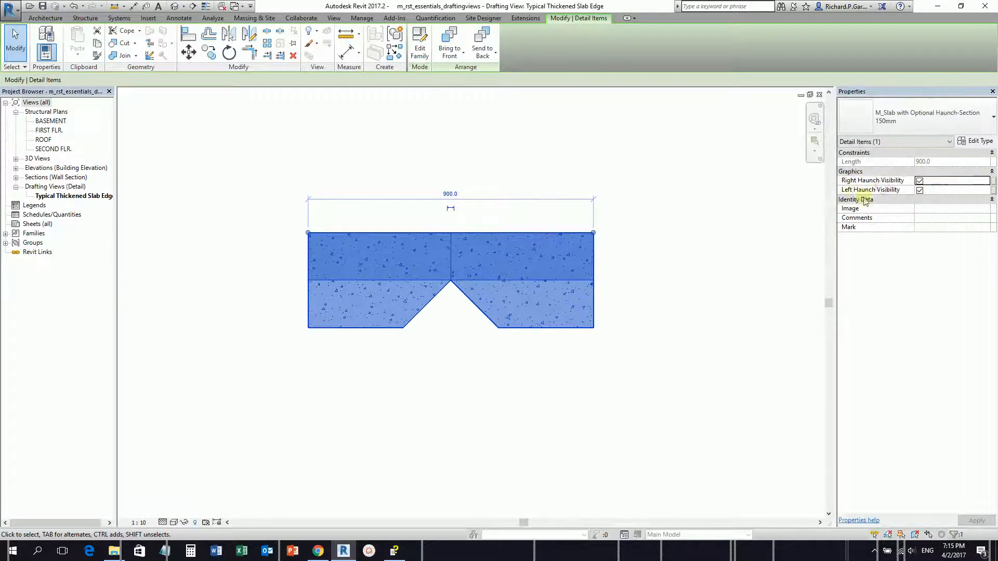
pyautogui.click(919, 190)
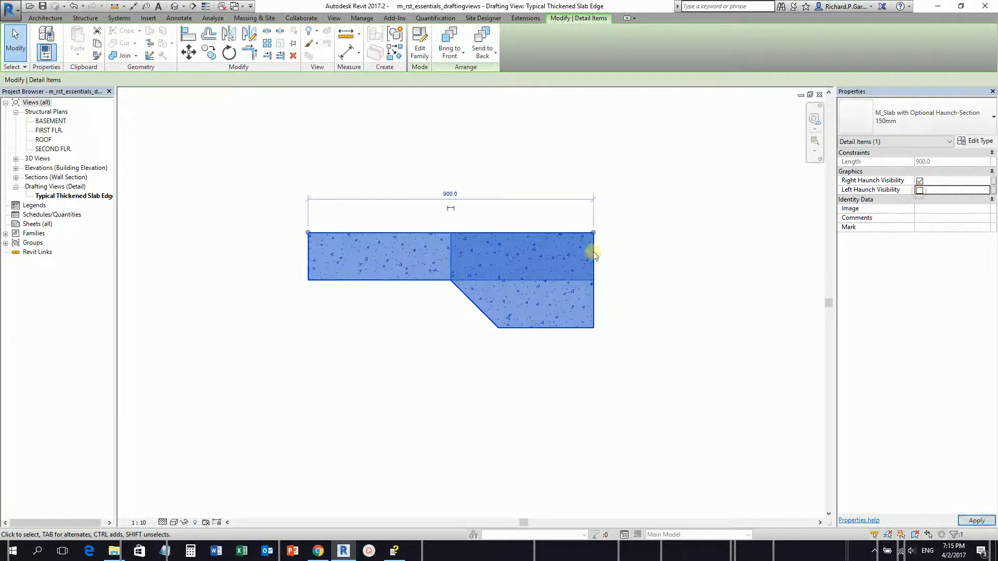
pyautogui.click(624, 149)
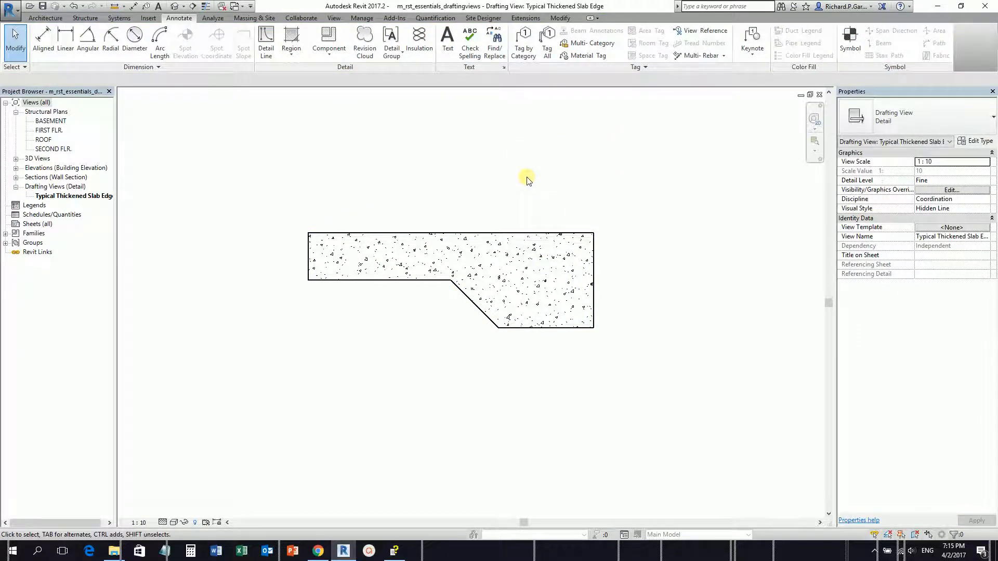
# Step: Set the Haunch Thickness of the slab section's 150mm type to 375 mm and apply it
pyautogui.click(983, 144)
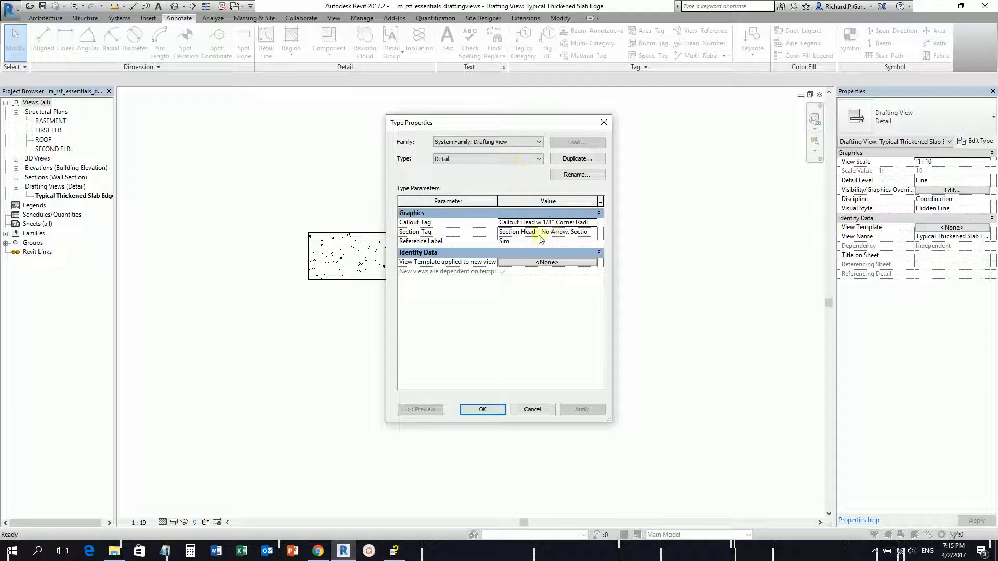
pyautogui.click(604, 123)
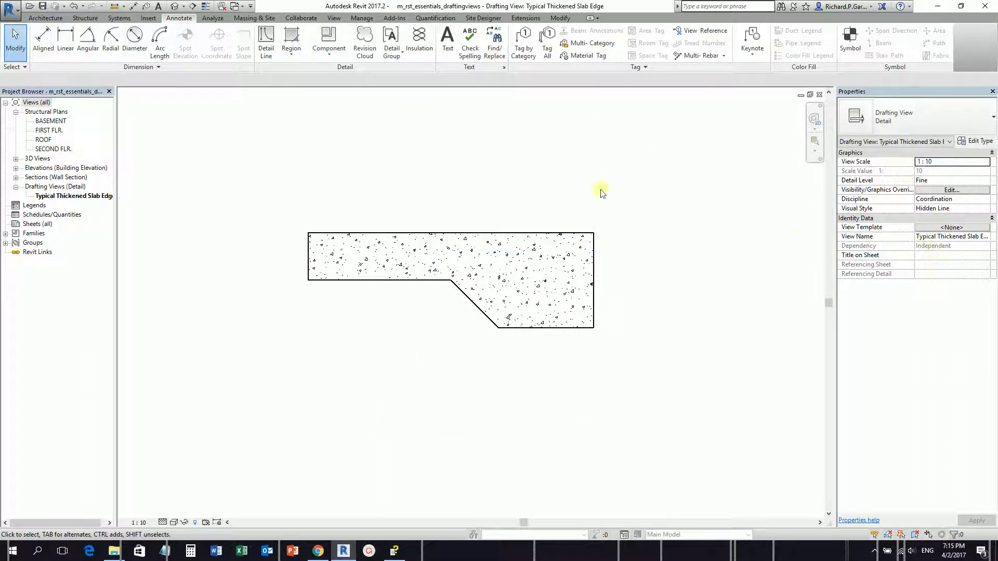
pyautogui.click(576, 229)
pyautogui.click(968, 142)
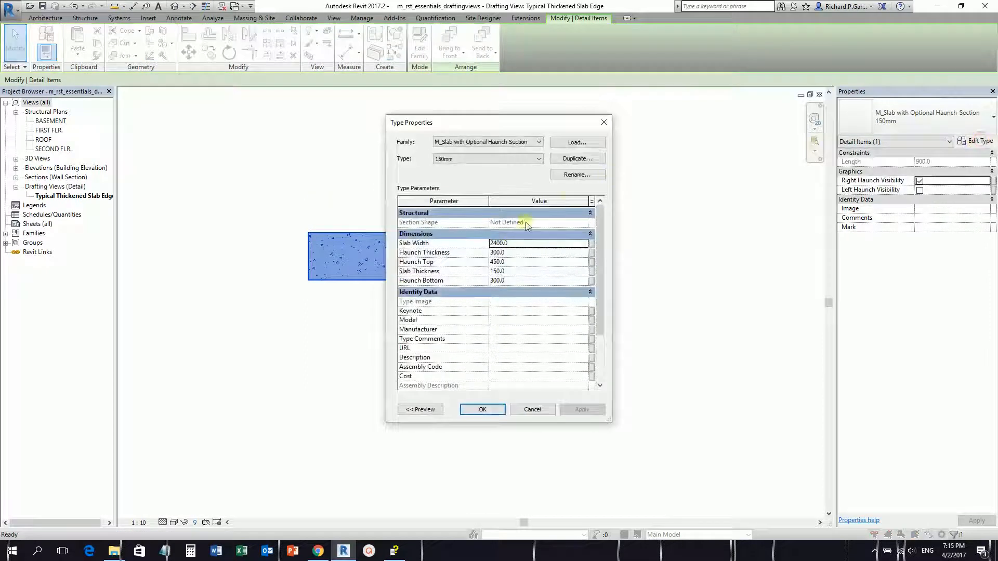
pyautogui.click(515, 255)
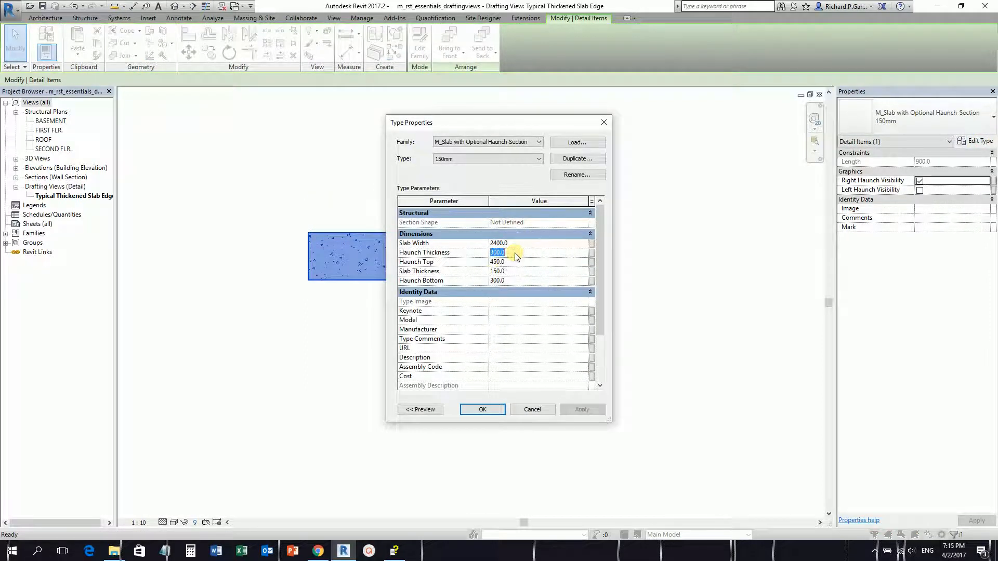
pyautogui.write('375')
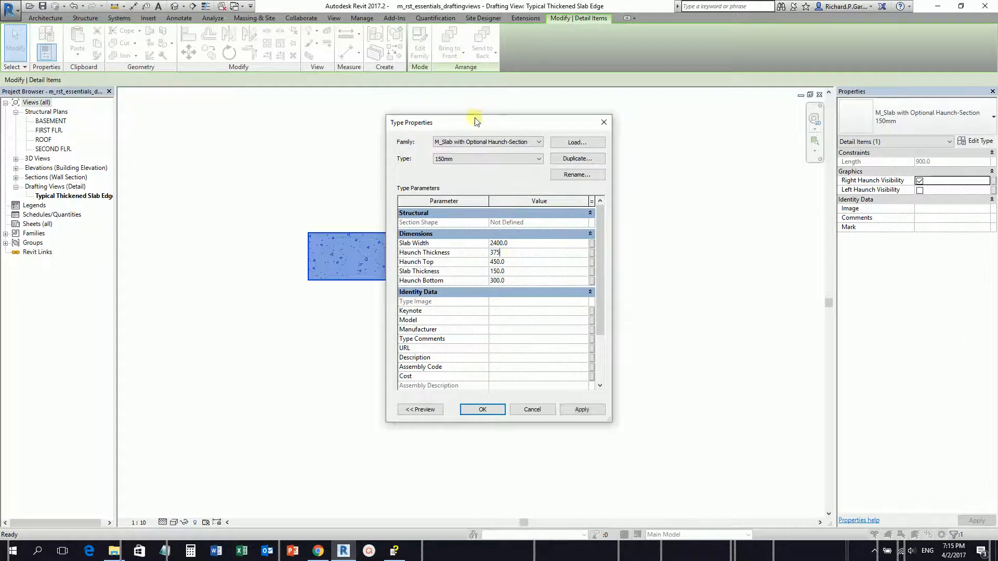
pyautogui.moveTo(471, 123); pyautogui.dragTo(687, 108)
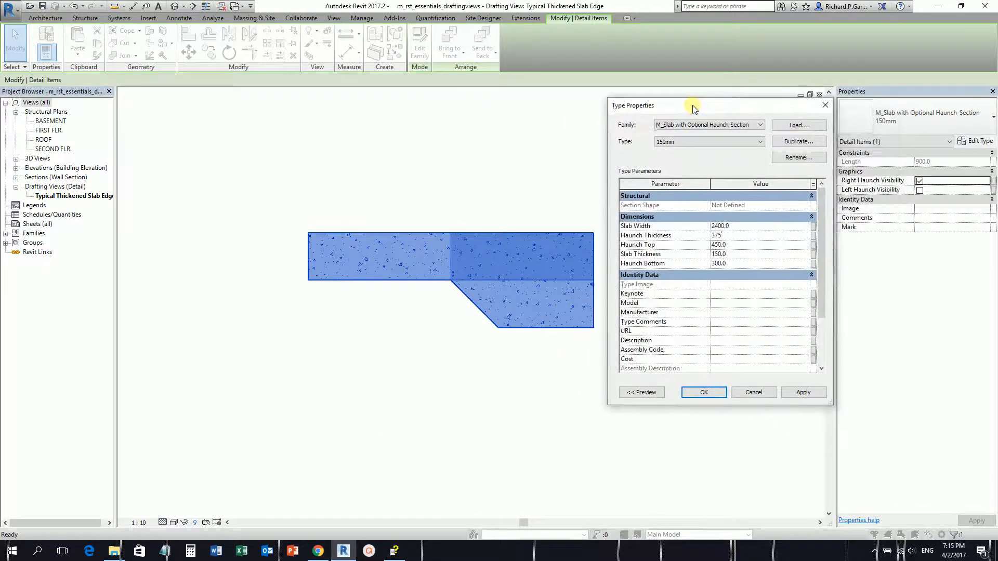
pyautogui.click(802, 393)
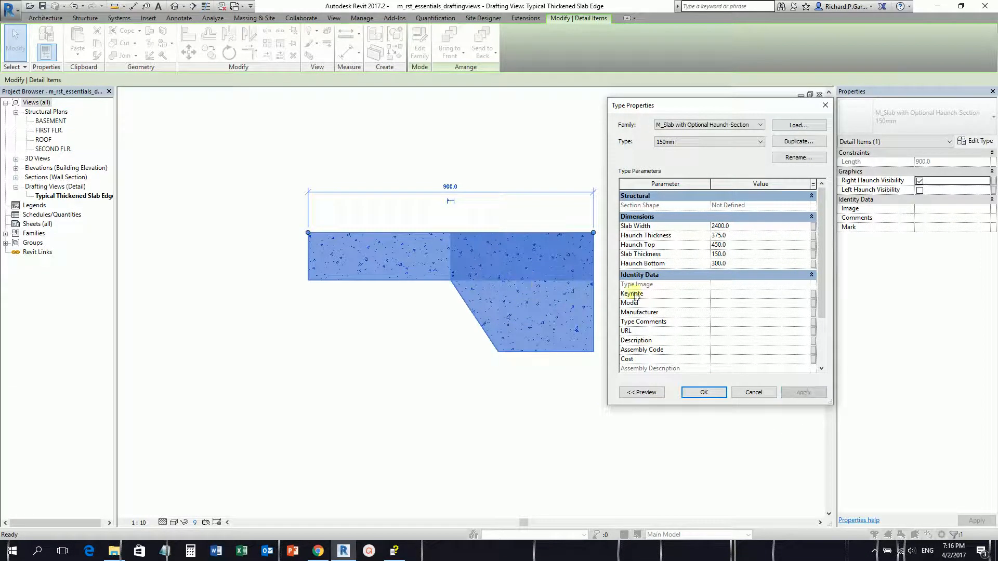
# Step: Set the Haunch Top of the slab section's 150mm type to 525 mm and accept the type properties
pyautogui.click(734, 244)
pyautogui.write('525')
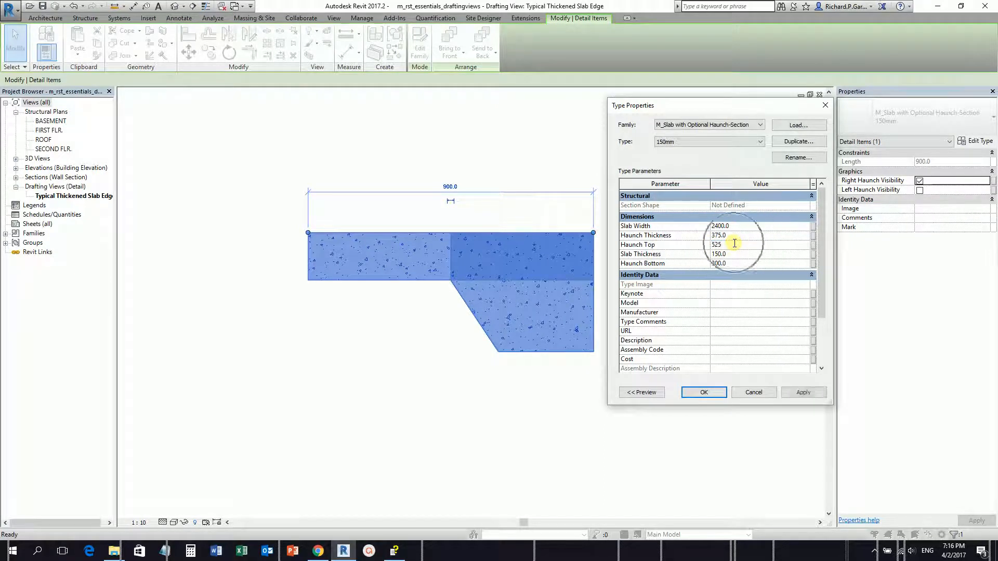
pyautogui.click(803, 393)
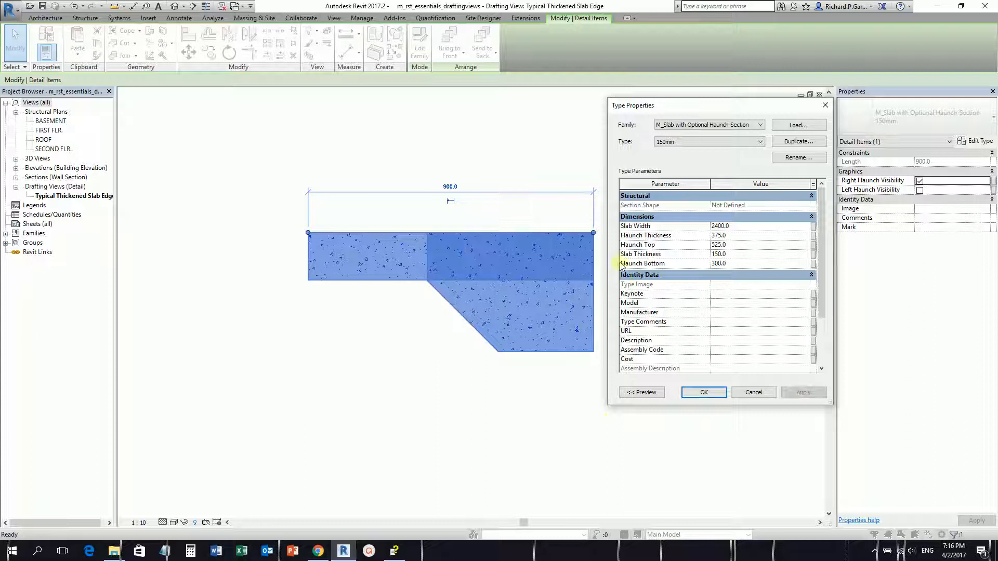
pyautogui.click(704, 392)
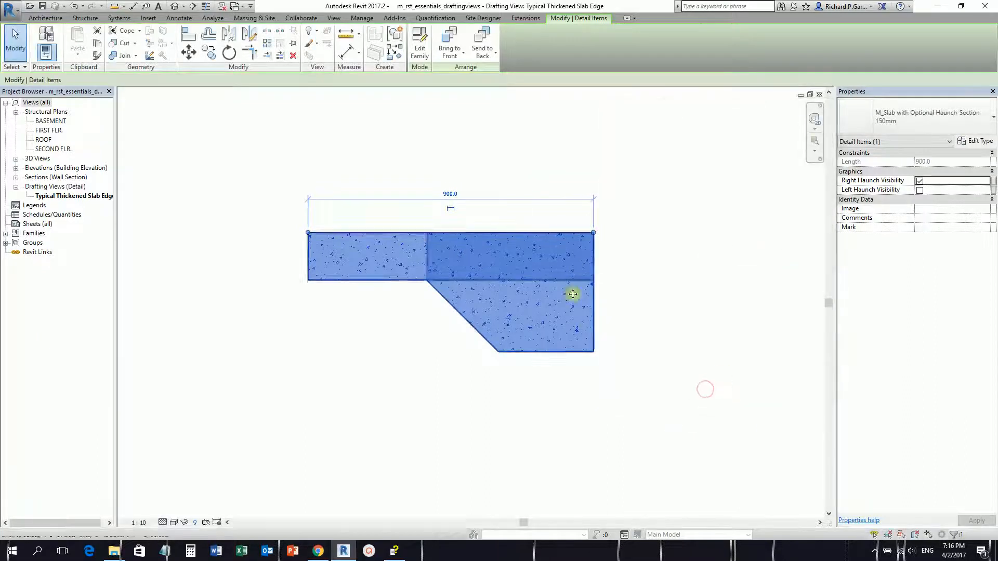
# Step: Start an Earth filled region and trace its inner boundary from the slab's outer edge down and along the haunch and slab underside
pyautogui.click(715, 270)
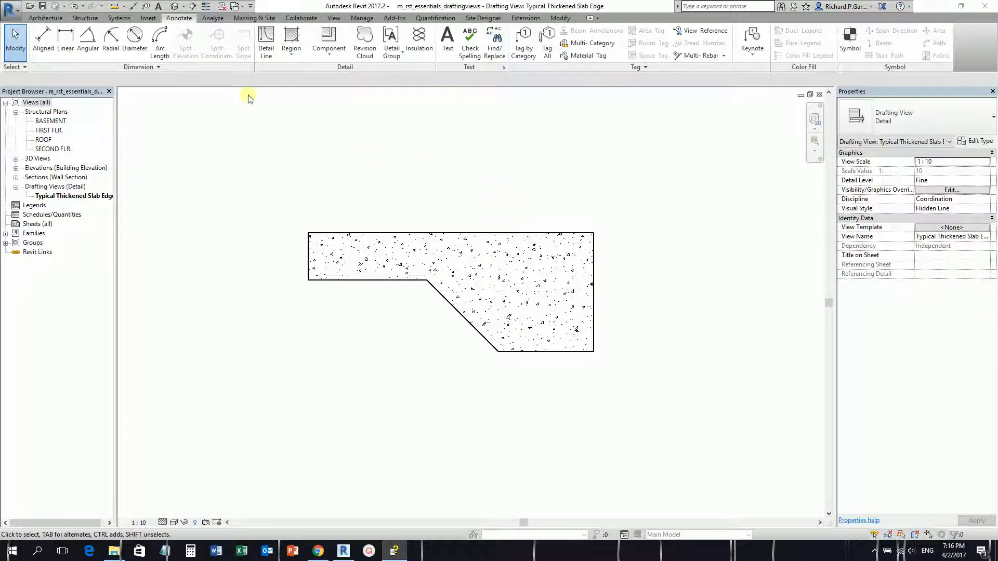
pyautogui.click(178, 20)
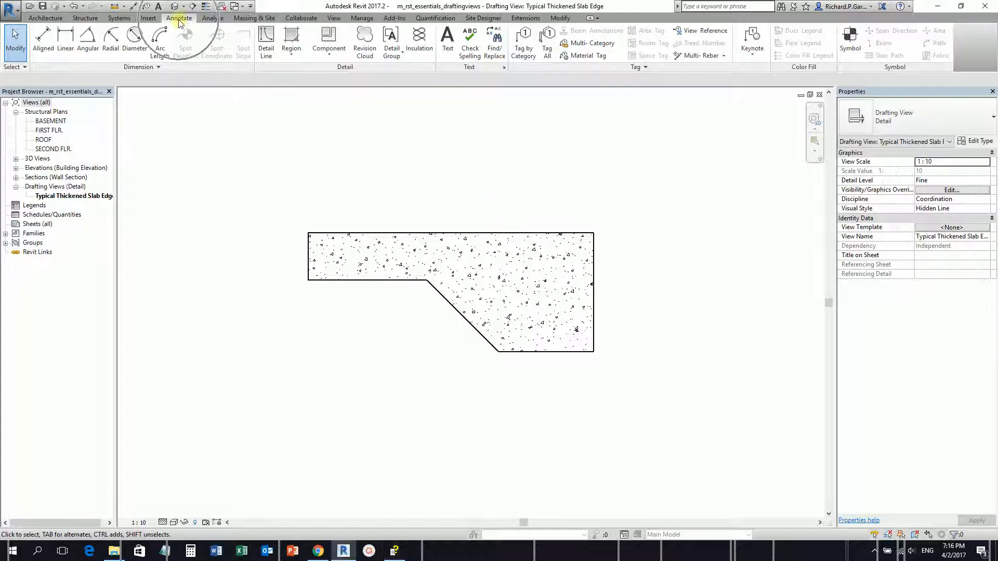
pyautogui.click(335, 70)
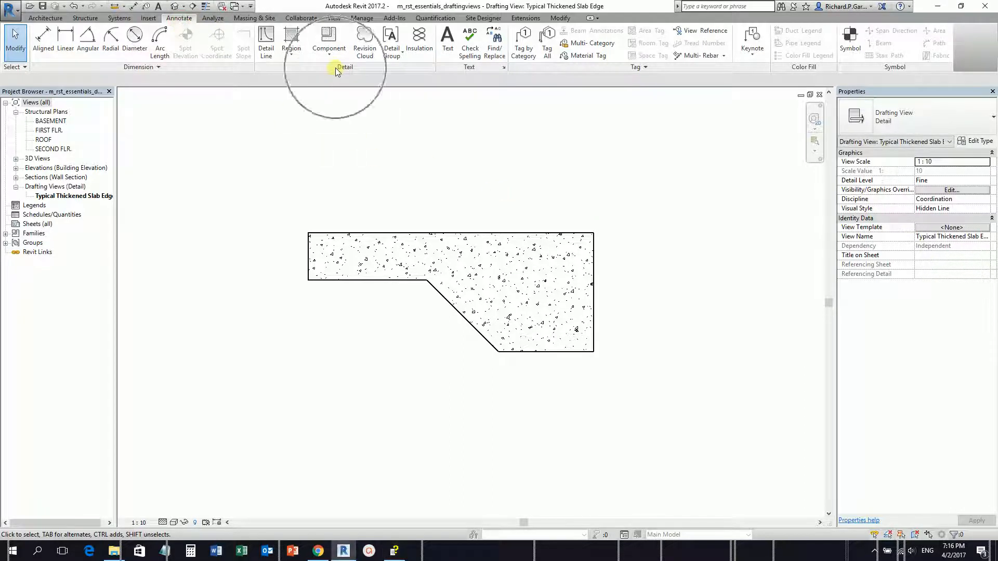
pyautogui.click(291, 36)
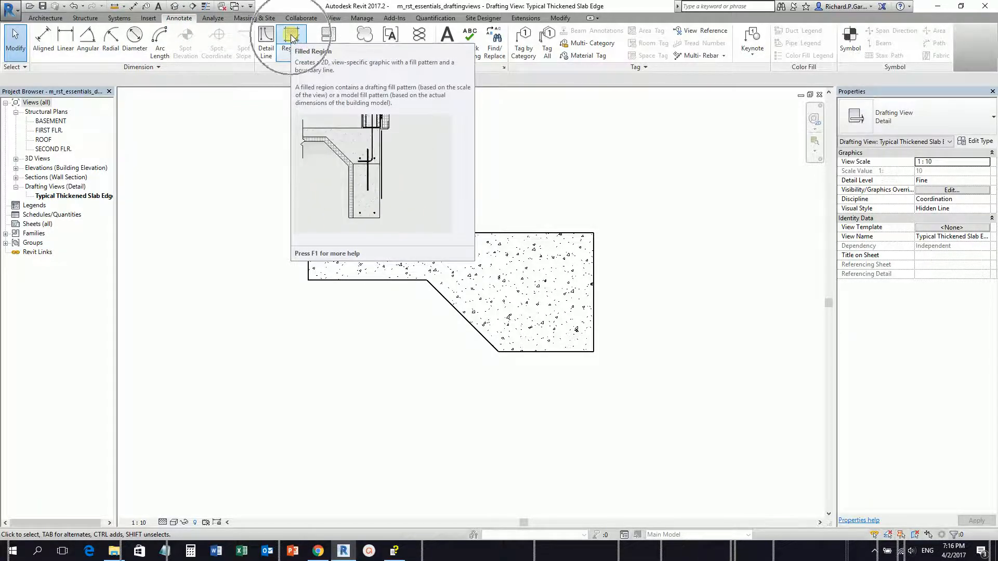
pyautogui.click(292, 37)
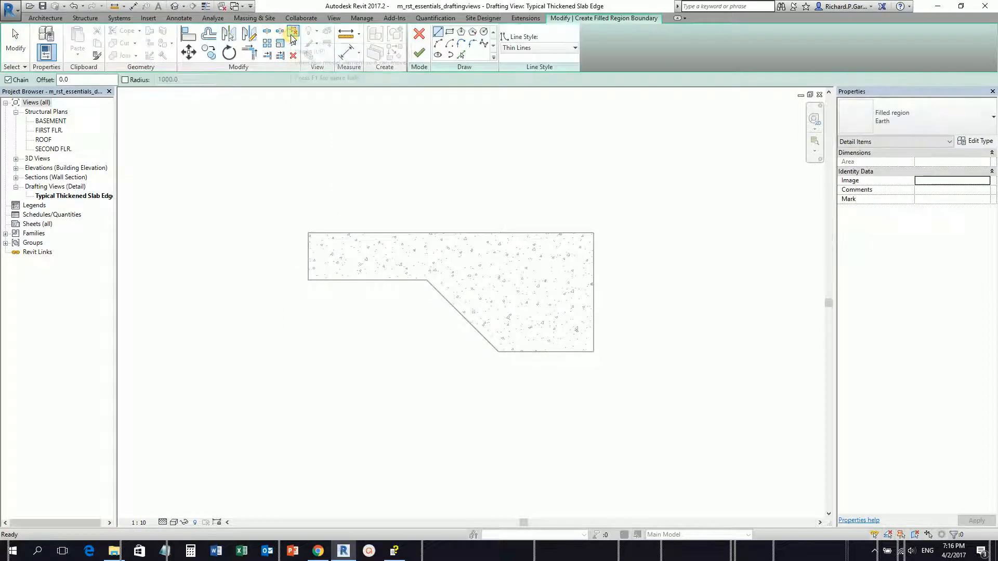
pyautogui.click(609, 20)
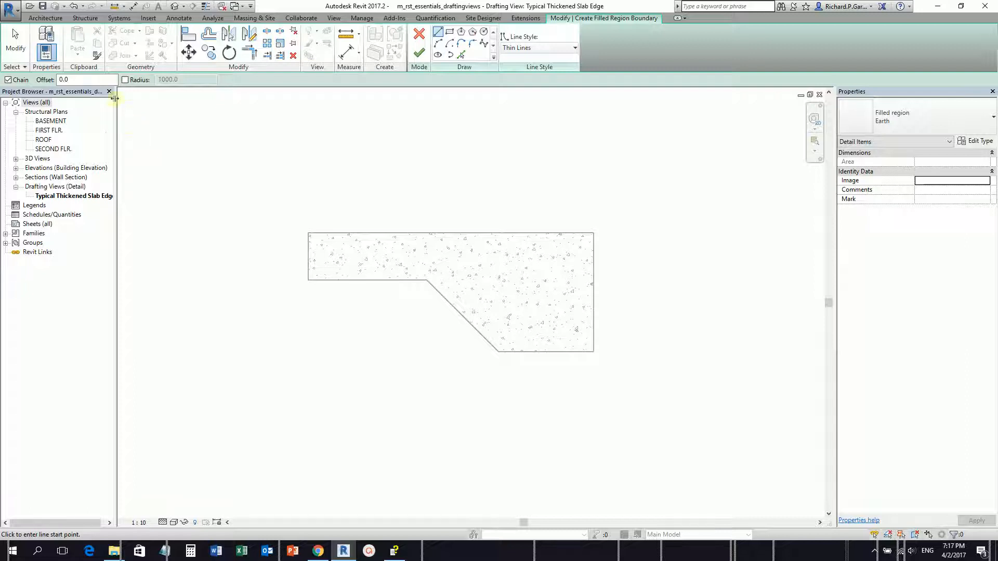
pyautogui.click(594, 281)
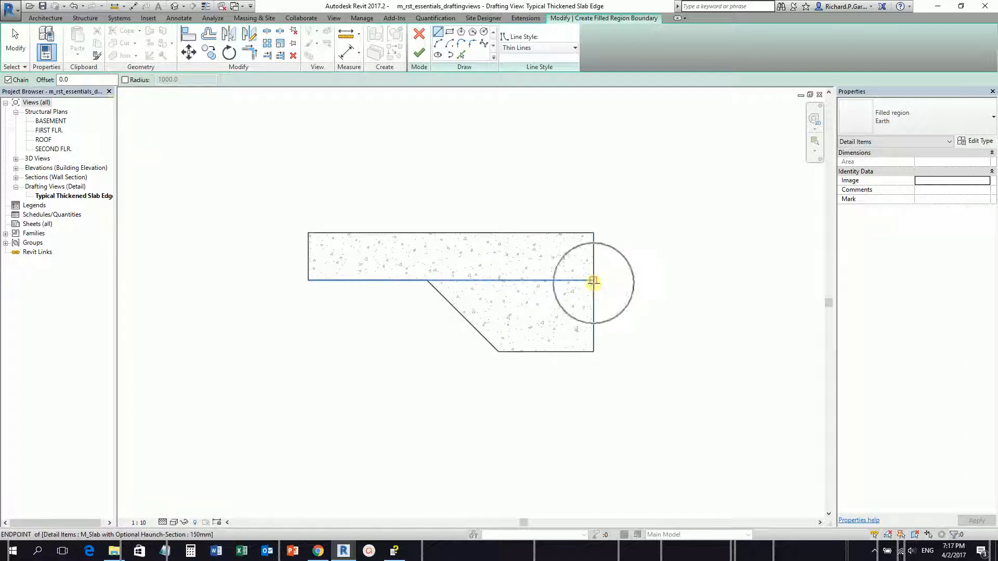
pyautogui.click(592, 279)
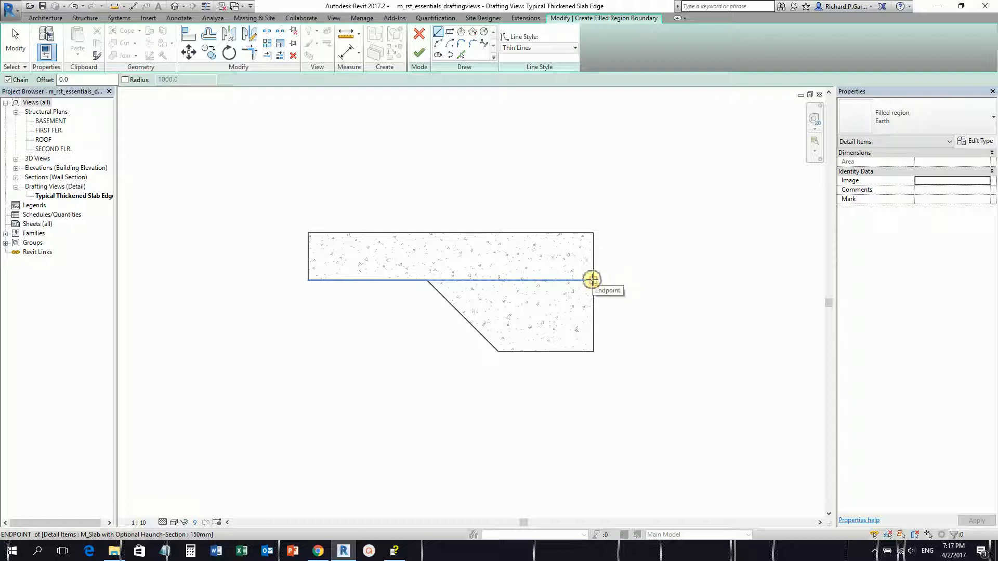
pyautogui.click(593, 352)
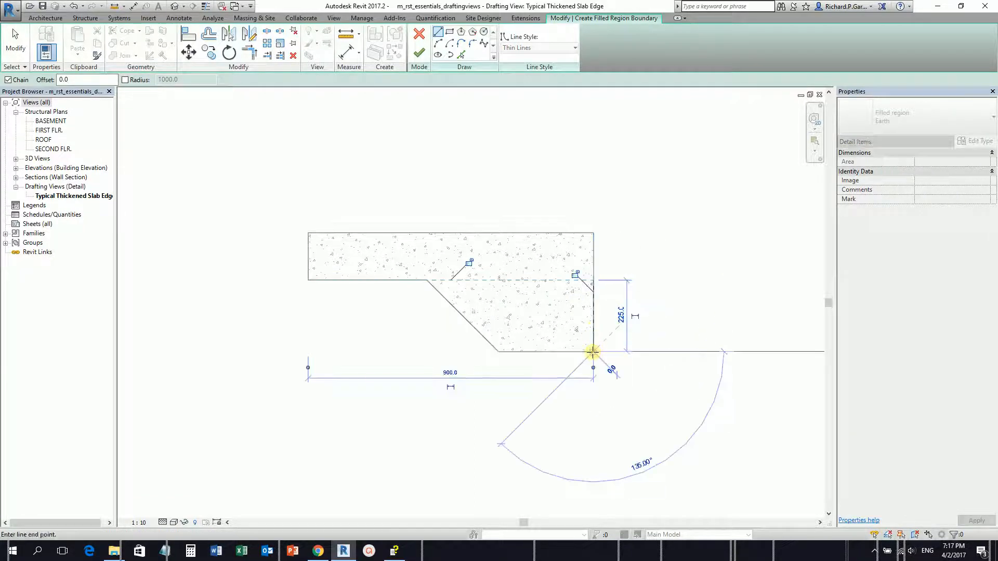
pyautogui.click(497, 353)
pyautogui.click(426, 282)
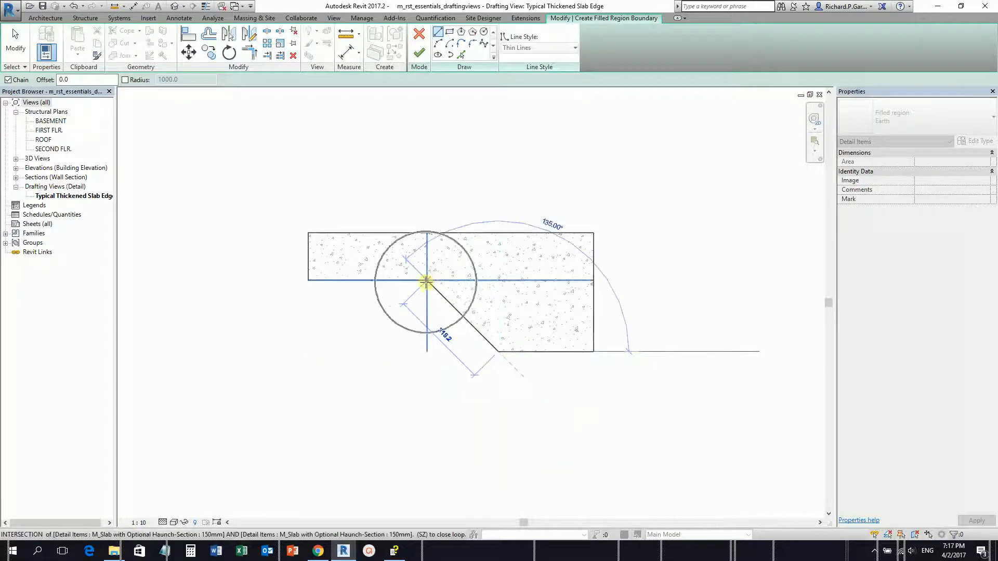
pyautogui.click(308, 281)
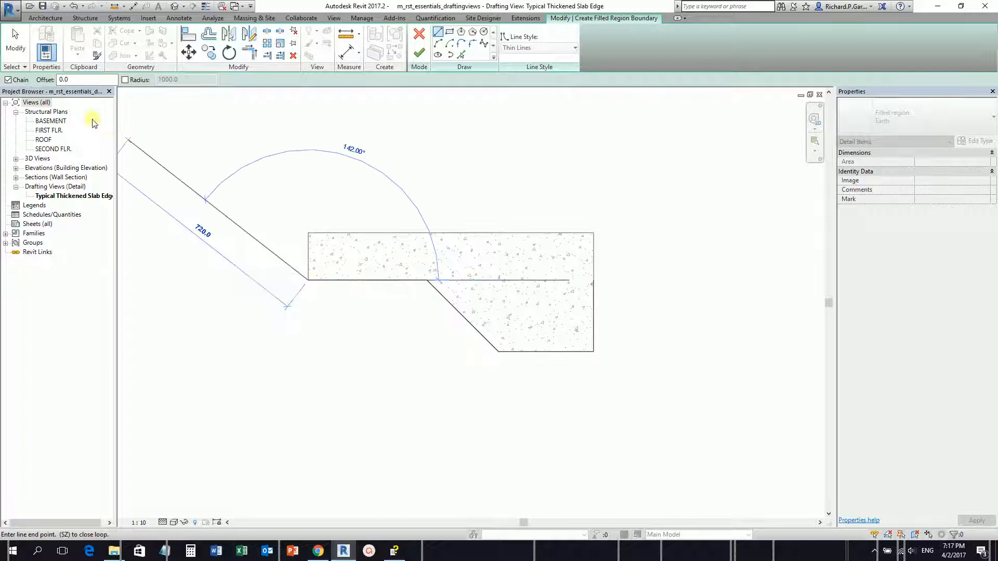
pyautogui.click(16, 43)
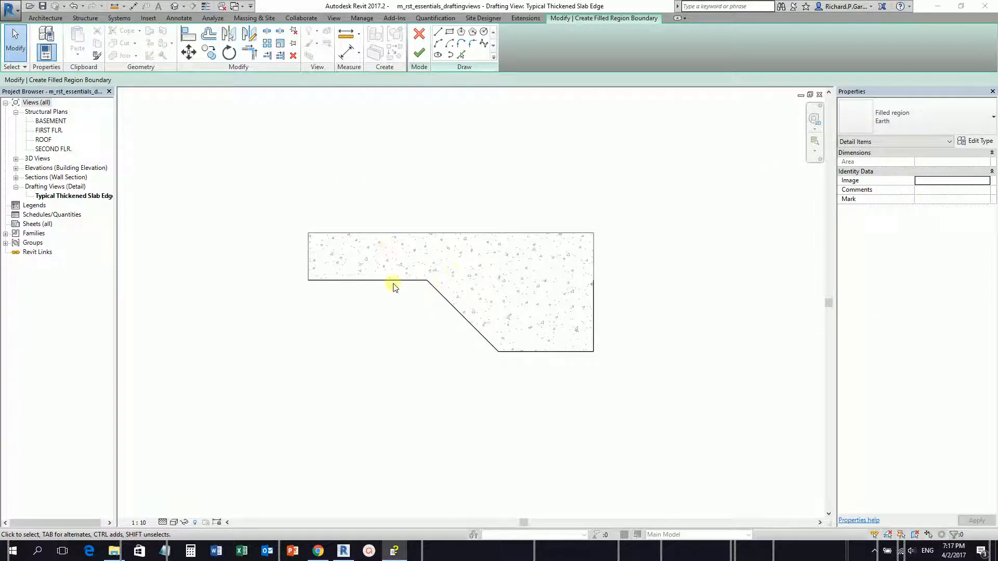
# Step: Create the region's outer boundary by offsetting the whole chain of traced lines 150 mm outward below the slab with Pick Lines
pyautogui.click(461, 54)
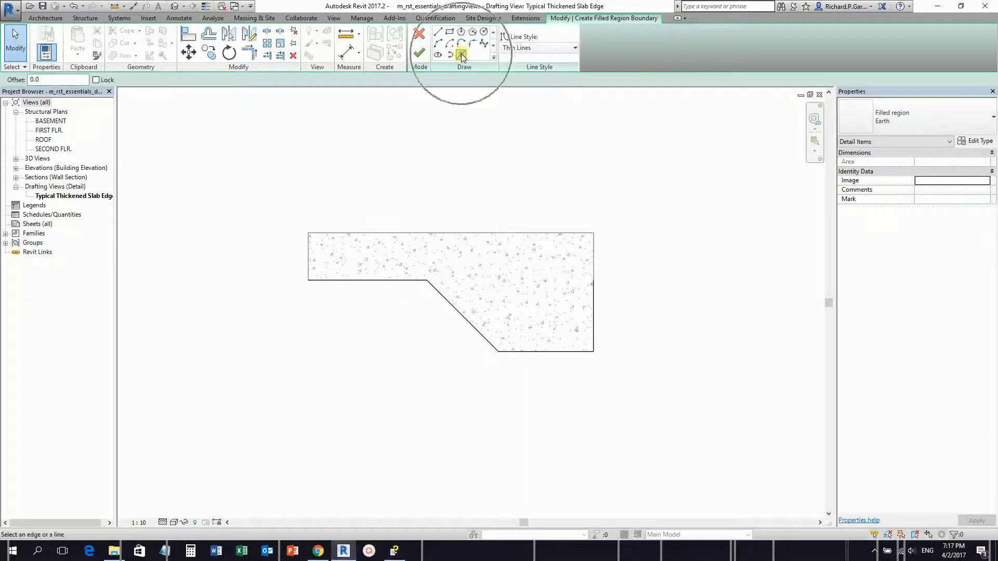
pyautogui.doubleClick(44, 81)
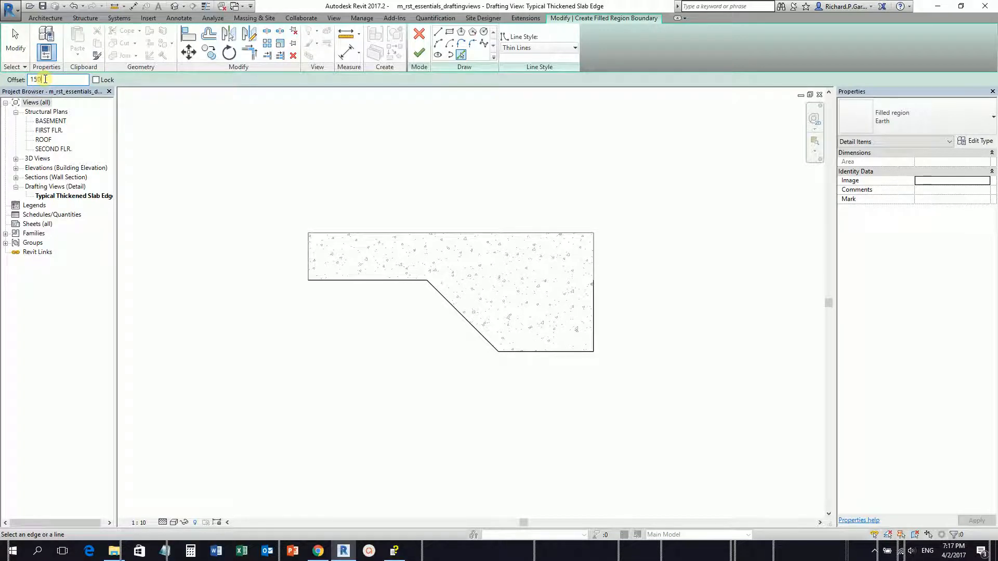
pyautogui.press('Return')
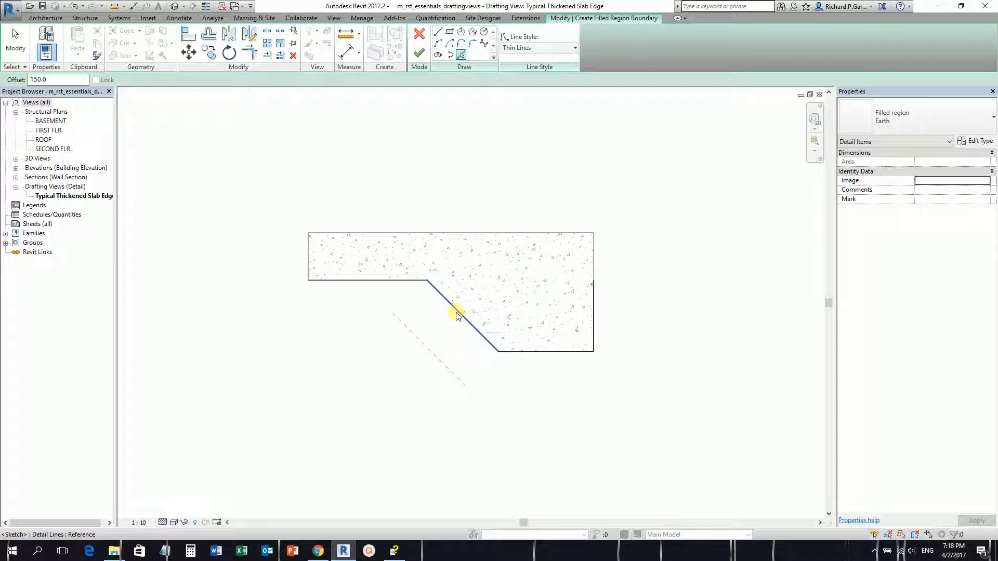
pyautogui.press('Tab')
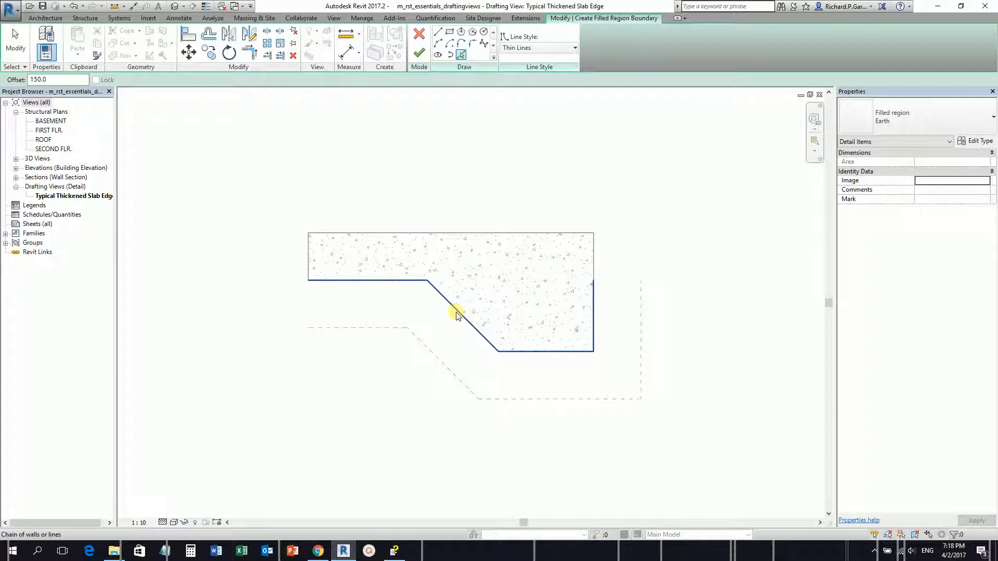
pyautogui.click(457, 314)
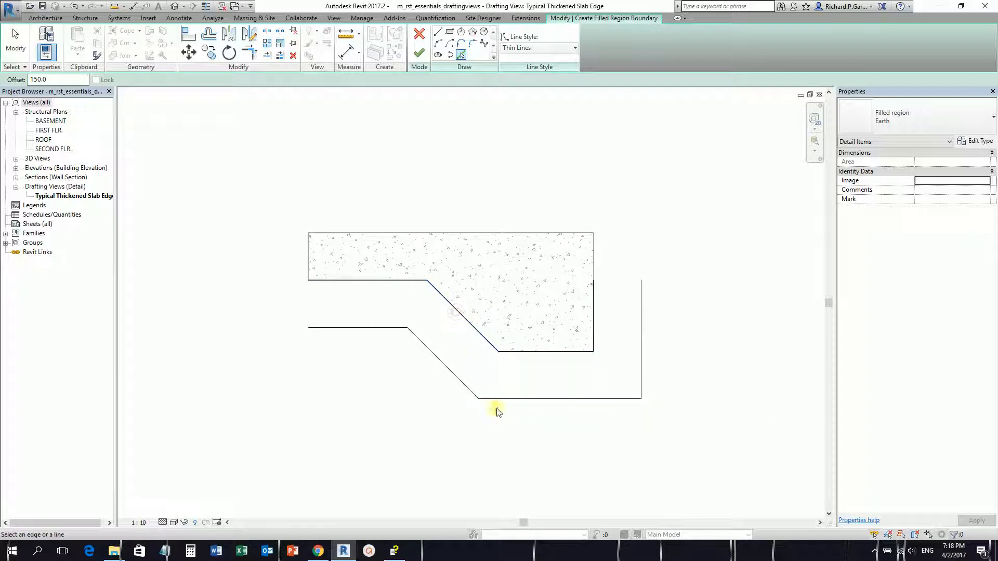
pyautogui.click(14, 41)
# Step: Set the length of the vertical boundary line along the slab's outer edge to 300 mm
pyautogui.scroll(2, 603, 303)
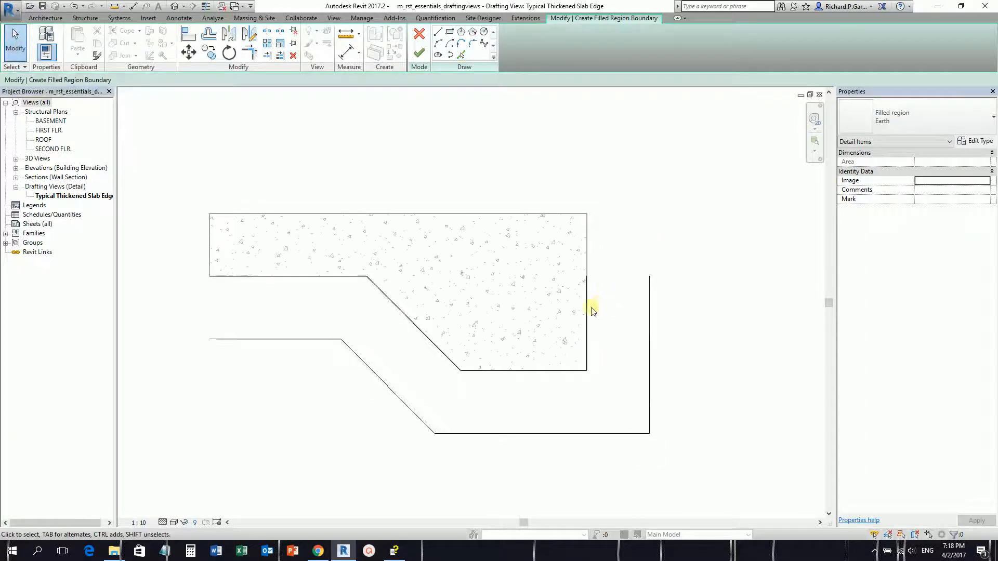
pyautogui.click(587, 312)
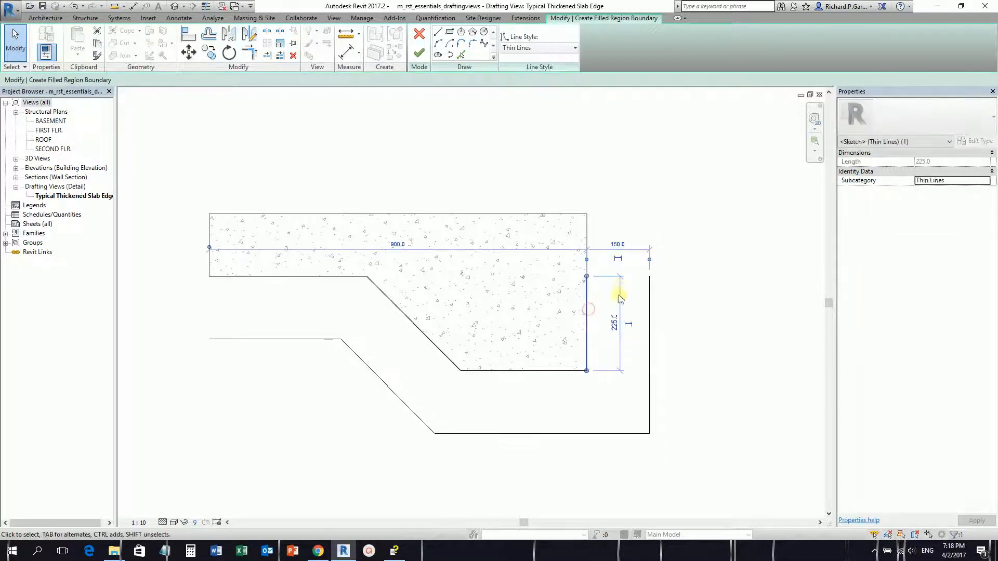
pyautogui.click(615, 325)
pyautogui.write('300')
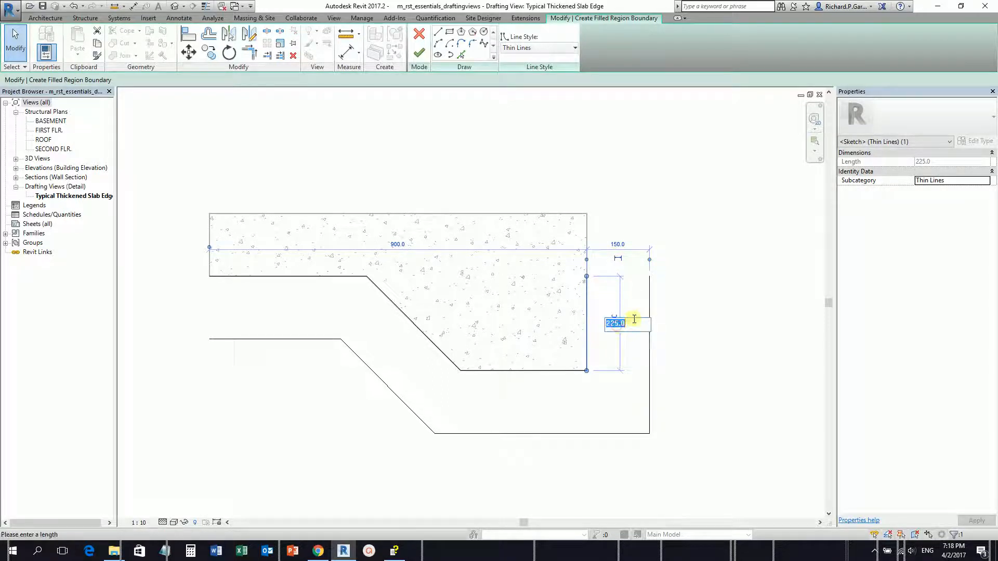
pyautogui.press('Return')
pyautogui.click(728, 276)
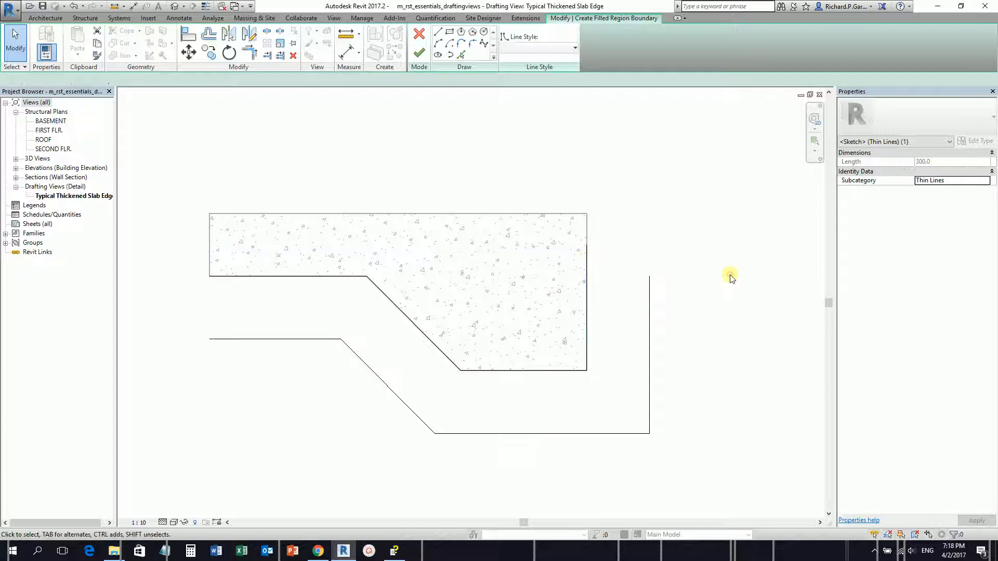
# Step: Extend the outer vertical boundary line upward to 450 mm, aligning its upper end with the top of the inner vertical line
pyautogui.click(650, 286)
pyautogui.moveTo(650, 276); pyautogui.dragTo(650, 245)
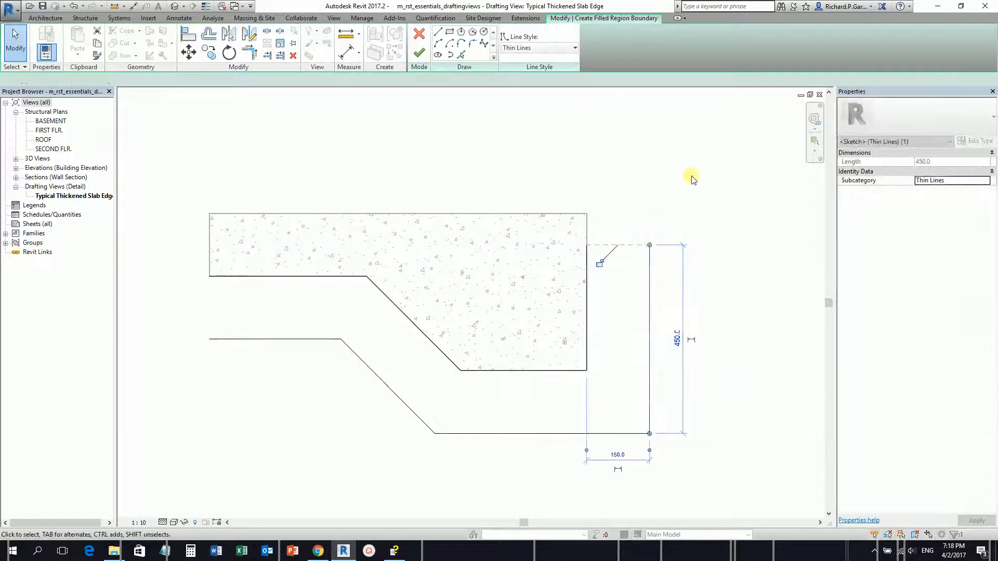
pyautogui.click(693, 180)
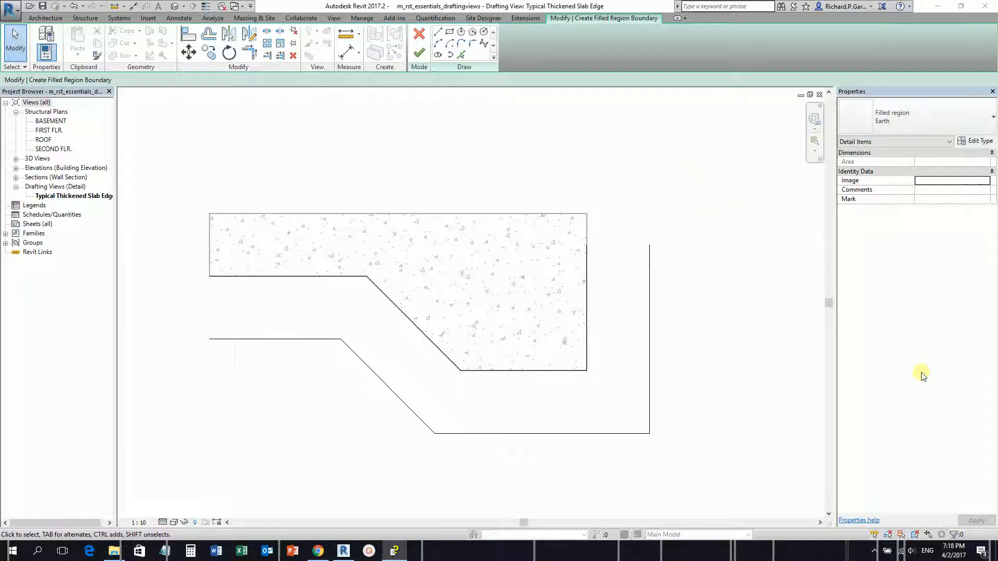
pyautogui.click(306, 345)
# Step: Close the filled region boundary with straight lines joining the inner and outer chains at both open ends
pyautogui.moveTo(294, 302); pyautogui.dragTo(338, 280, button='middle')
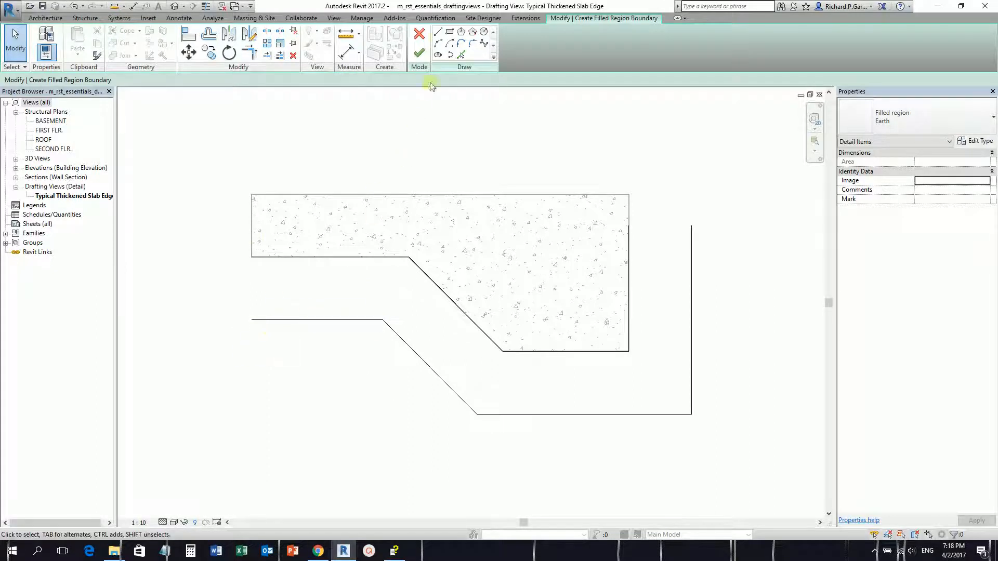
pyautogui.click(437, 33)
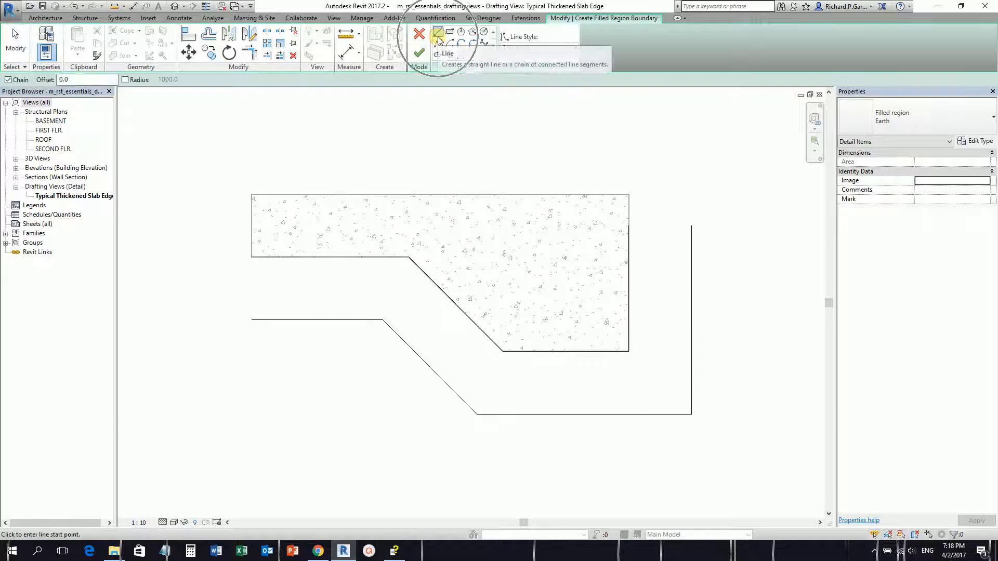
pyautogui.click(252, 257)
pyautogui.click(252, 319)
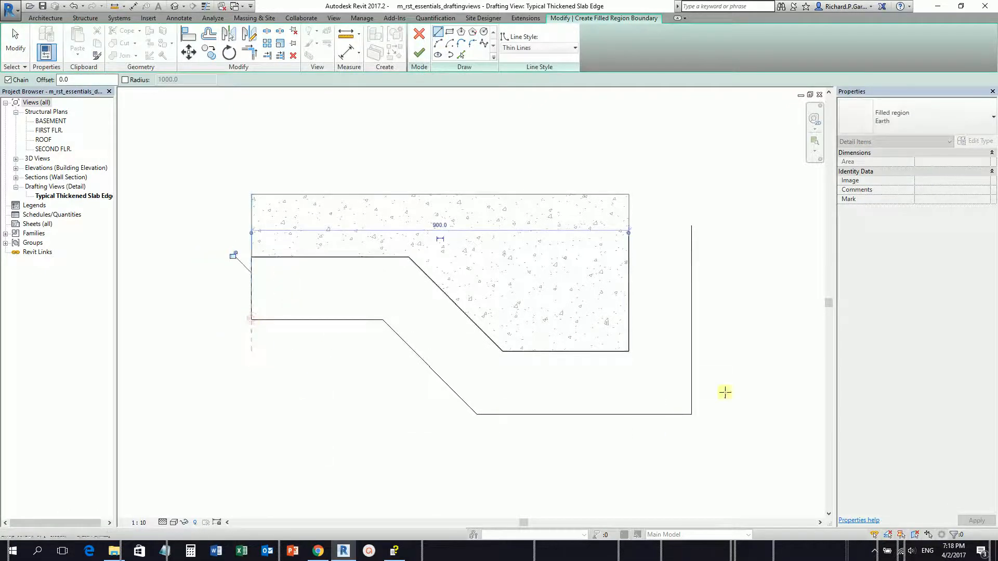
pyautogui.click(692, 226)
pyautogui.click(628, 225)
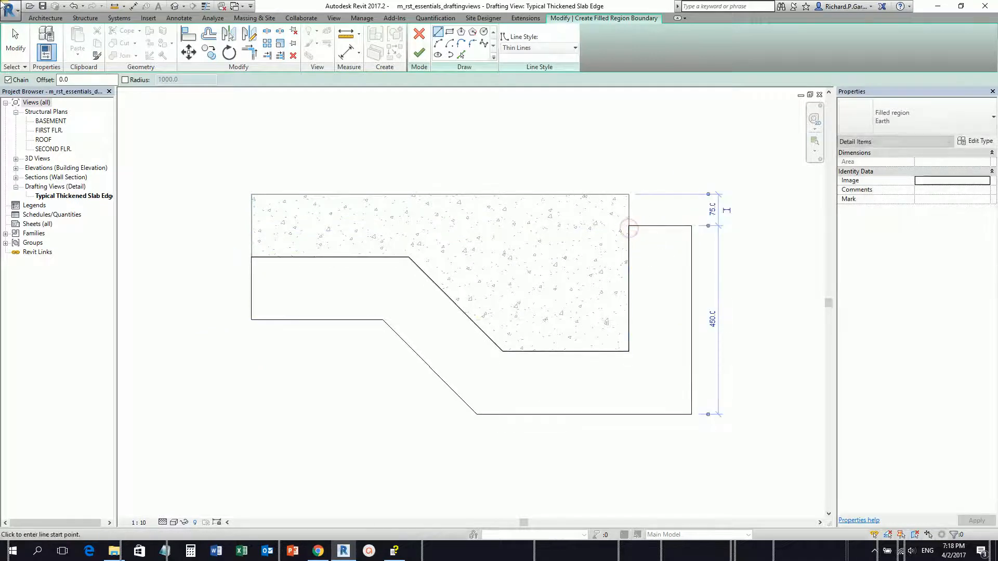
pyautogui.click(15, 42)
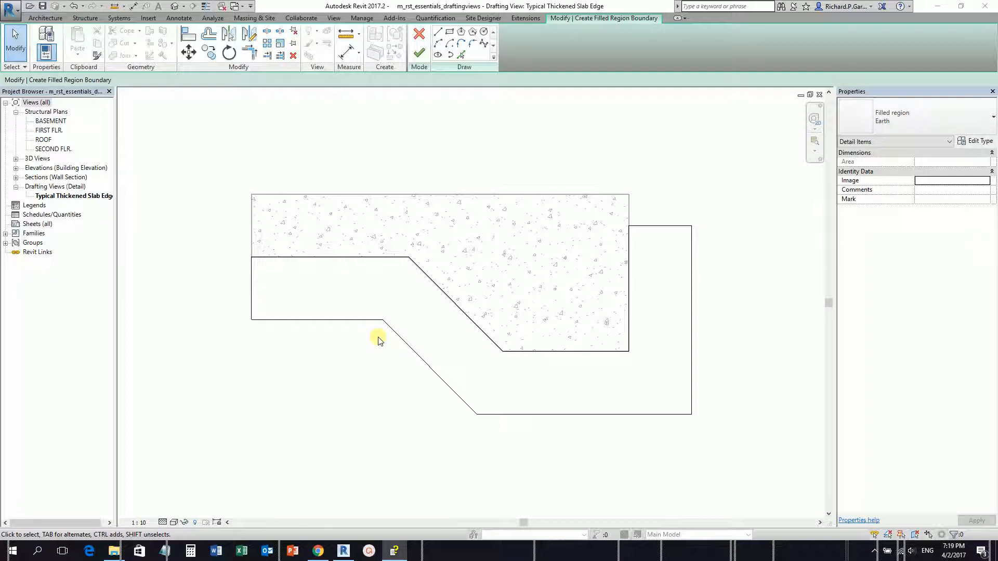
# Step: Change the line style of the short horizontal boundary line beside the slab edge to Wide Lines and check its thickness
pyautogui.moveTo(662, 307); pyautogui.dragTo(588, 303, button='middle')
pyautogui.click(593, 222)
pyautogui.click(588, 223)
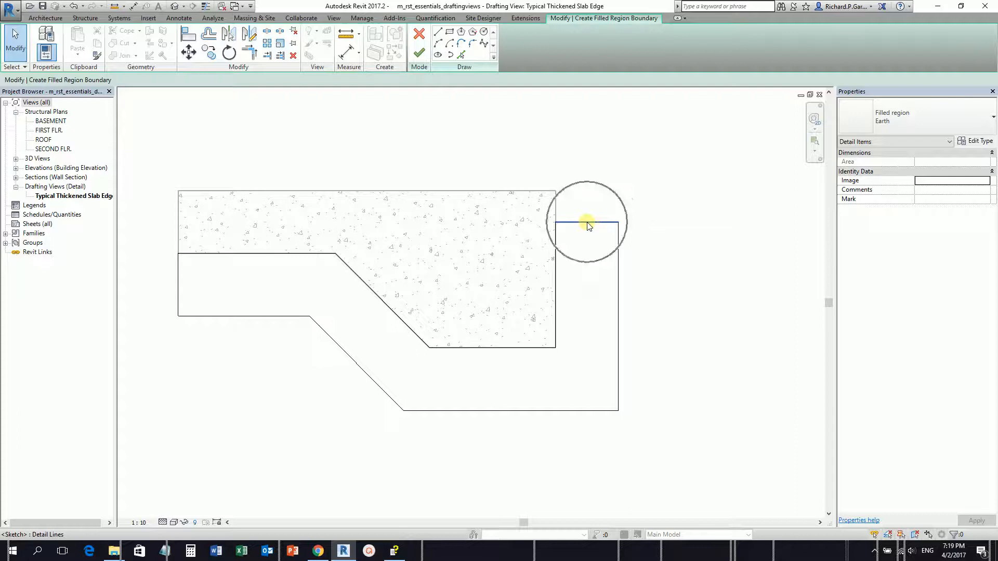
pyautogui.press('ctrl')
pyautogui.press('ctrl')
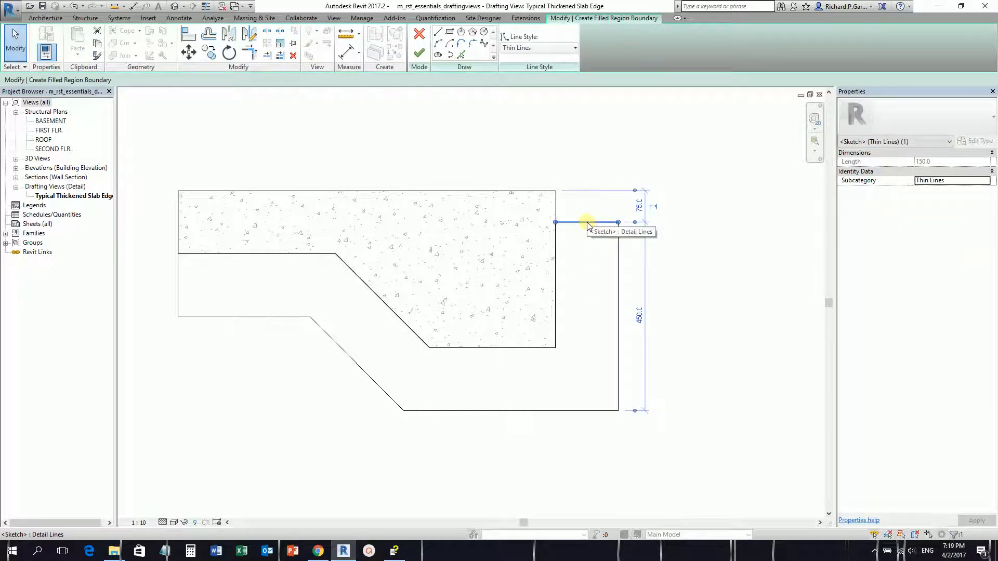
pyautogui.click(541, 49)
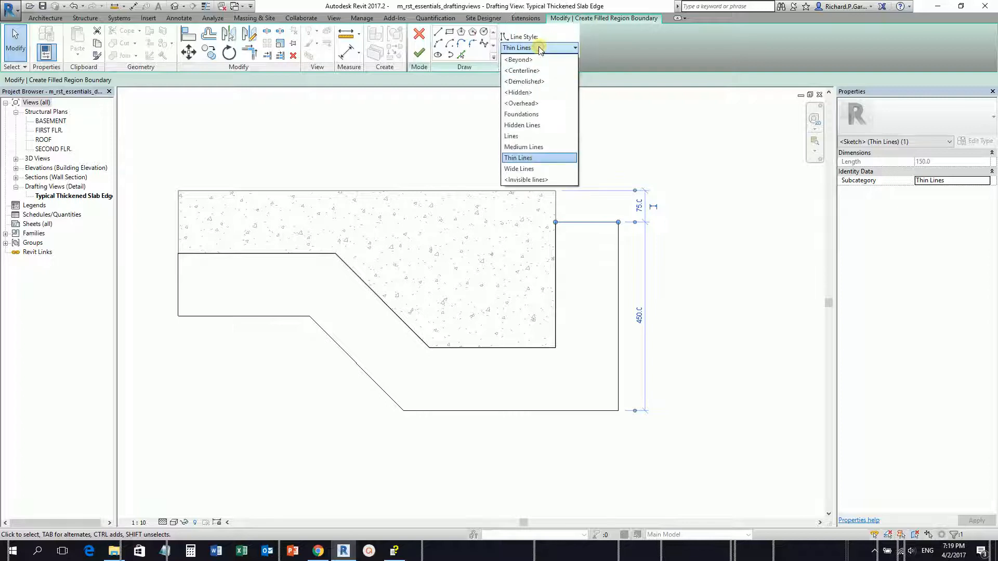
pyautogui.click(518, 168)
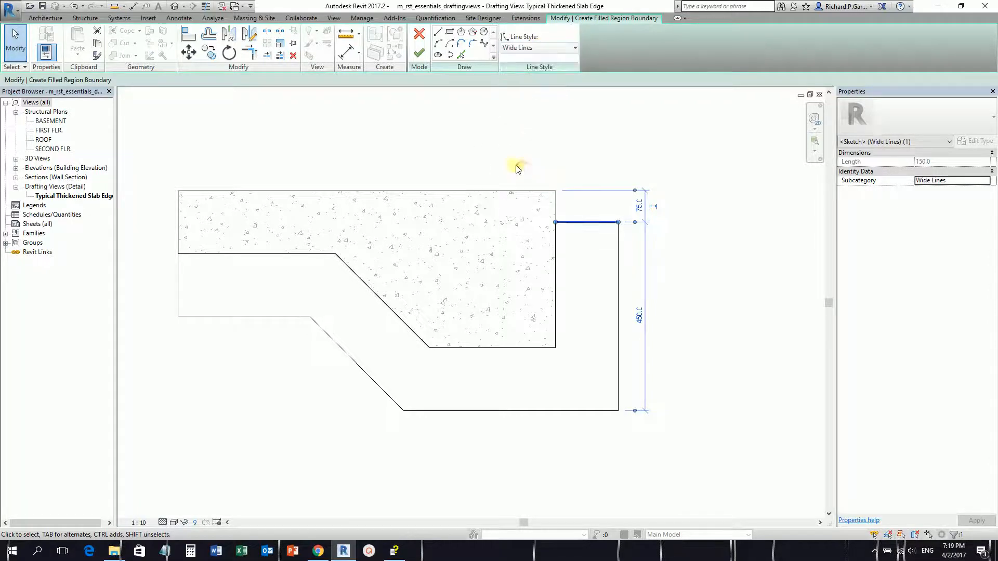
pyautogui.click(452, 142)
pyautogui.scroll(6, 590, 249)
pyautogui.click(539, 188)
pyautogui.click(566, 186)
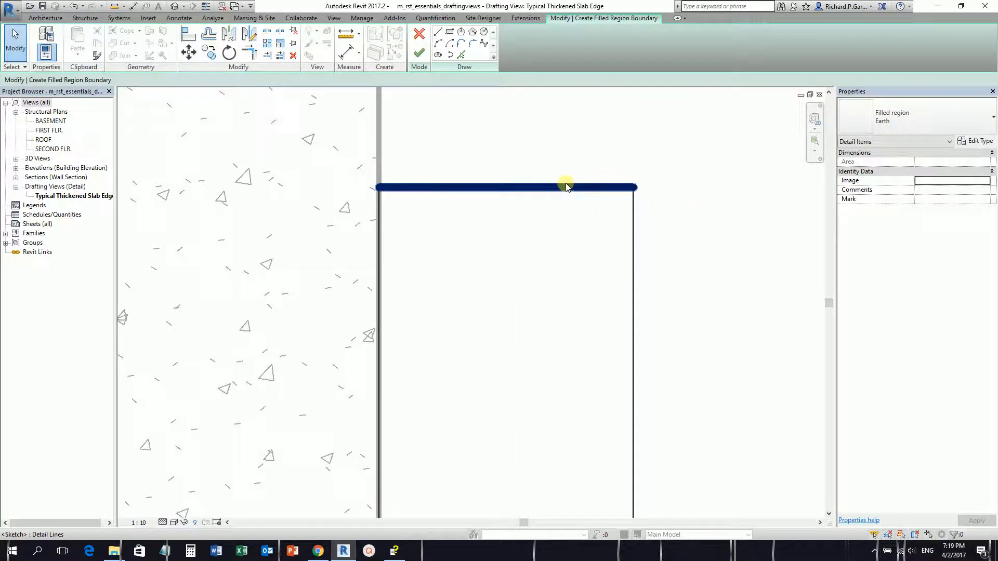
# Step: Change the line style of the five outer filled region boundary lines, from the outer vertical around to the short inner-end line, to <Invisible lines>
pyautogui.scroll(-6, 566, 184)
pyautogui.moveTo(520, 226)
pyautogui.mouseDown(button='middle')
pyautogui.moveTo(588, 220)
pyautogui.moveTo(593, 203)
pyautogui.mouseUp(button='middle')
pyautogui.scroll(-3, 593, 216)
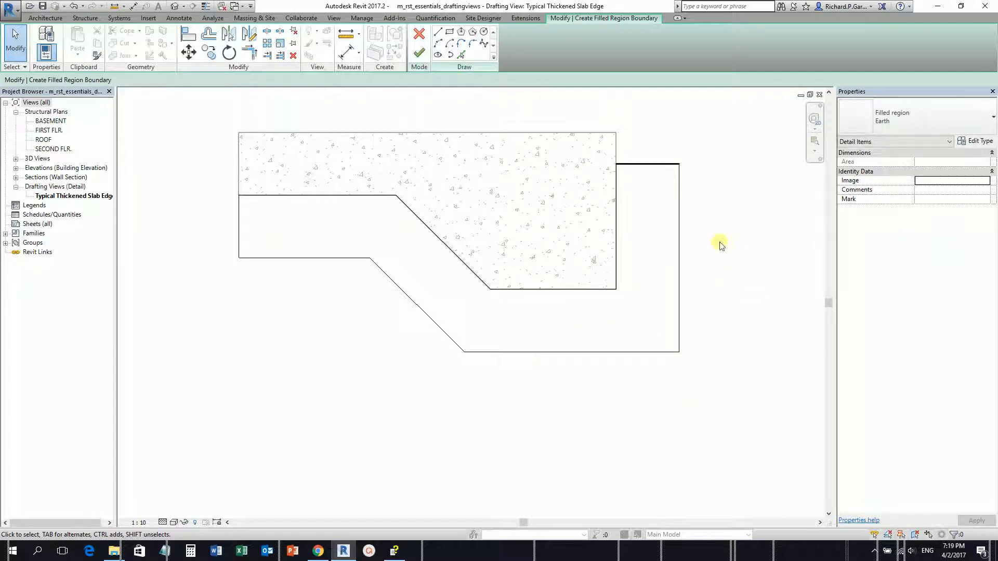
pyautogui.click(681, 254)
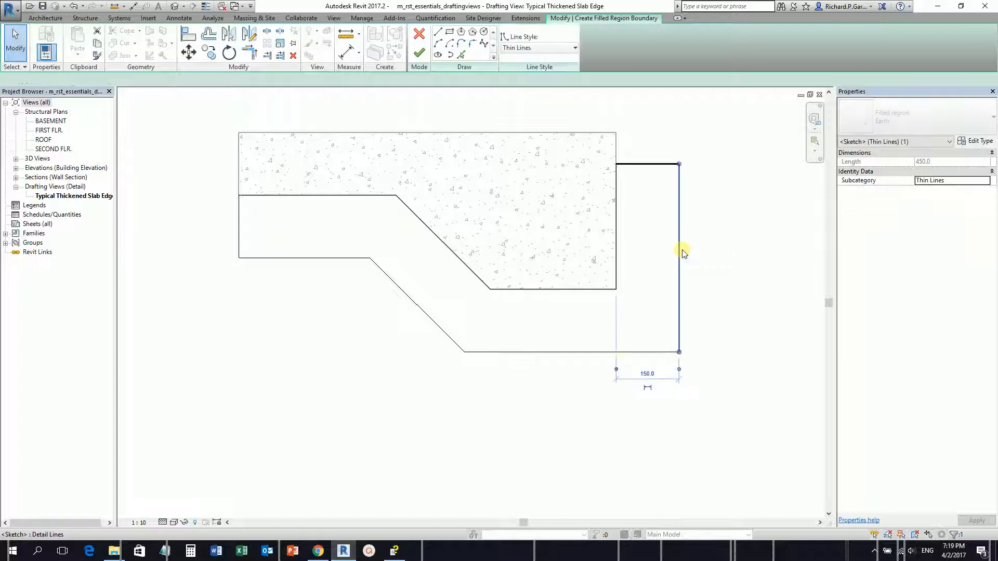
pyautogui.keyDown('ctrl'); pyautogui.click(557, 353); pyautogui.keyUp('ctrl')
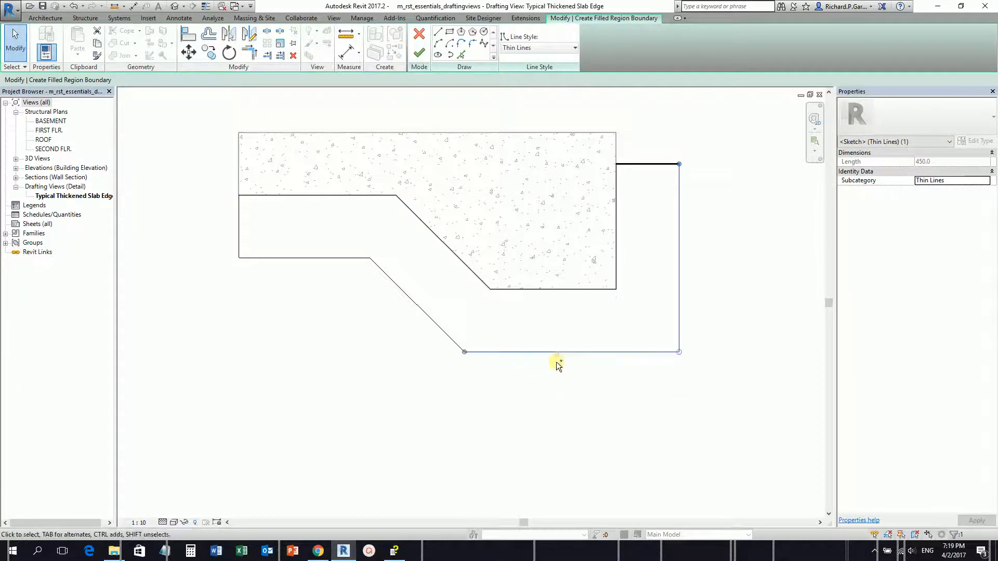
pyautogui.keyDown('ctrl'); pyautogui.click(437, 327); pyautogui.keyUp('ctrl')
pyautogui.keyDown('ctrl'); pyautogui.click(292, 259); pyautogui.keyUp('ctrl')
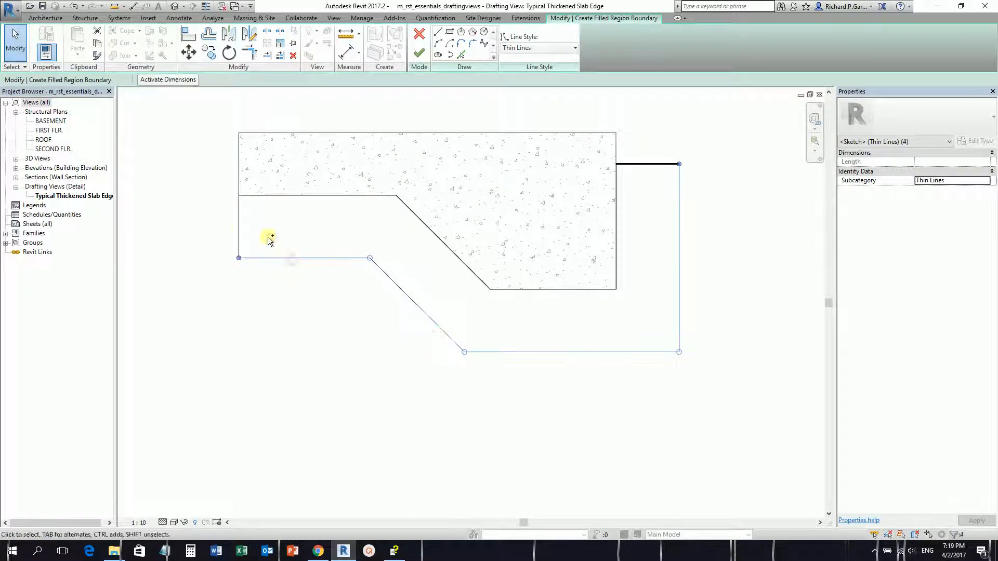
pyautogui.keyDown('ctrl'); pyautogui.click(241, 229); pyautogui.keyUp('ctrl')
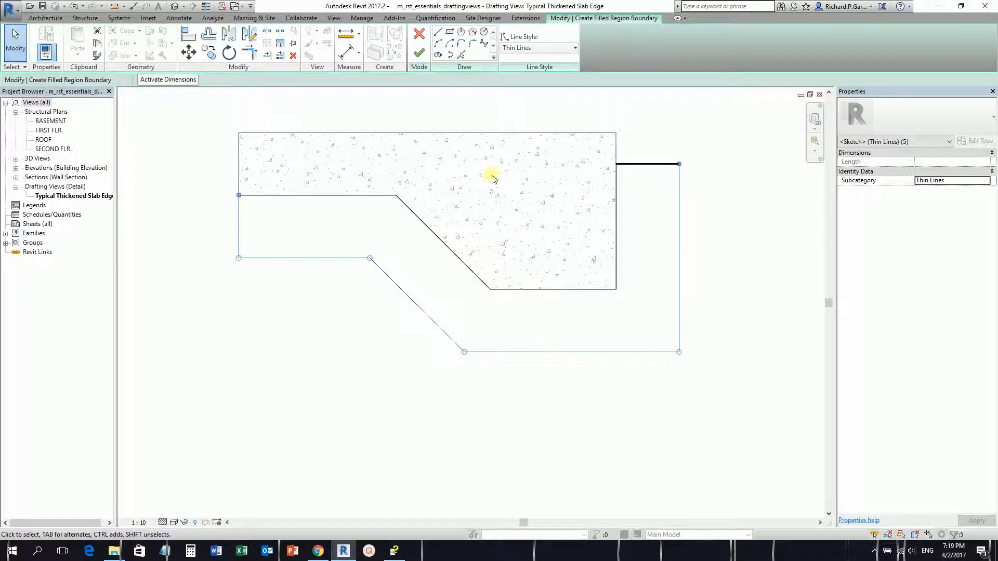
pyautogui.click(533, 50)
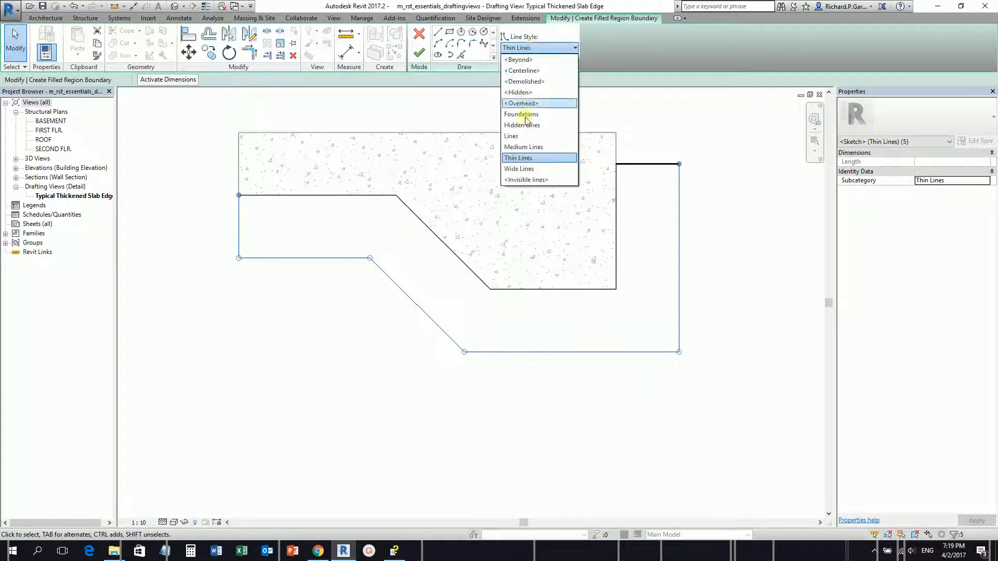
pyautogui.click(530, 179)
pyautogui.click(754, 244)
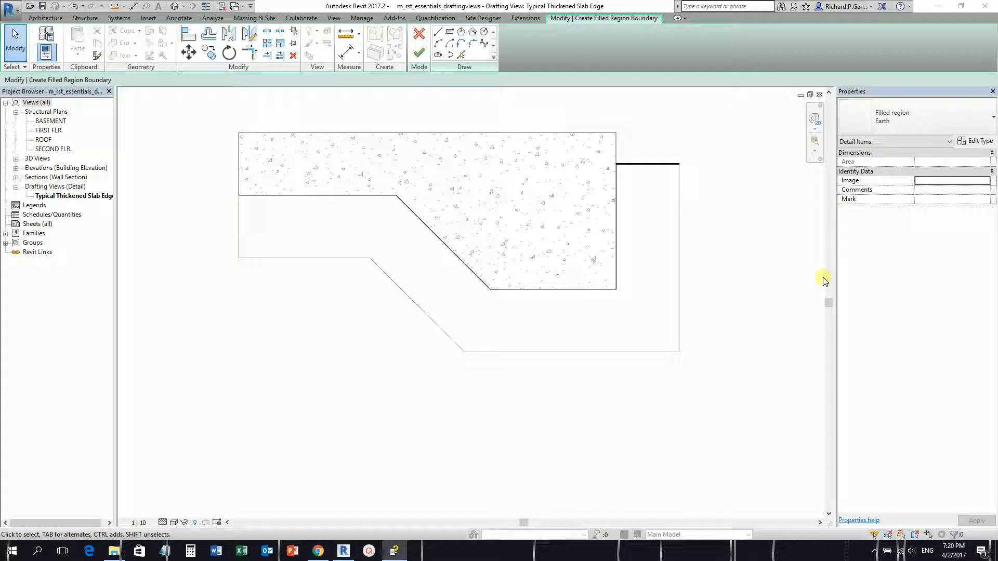
# Step: Finish the filled region sketch with the Earth type and deselect the region
pyautogui.click(901, 121)
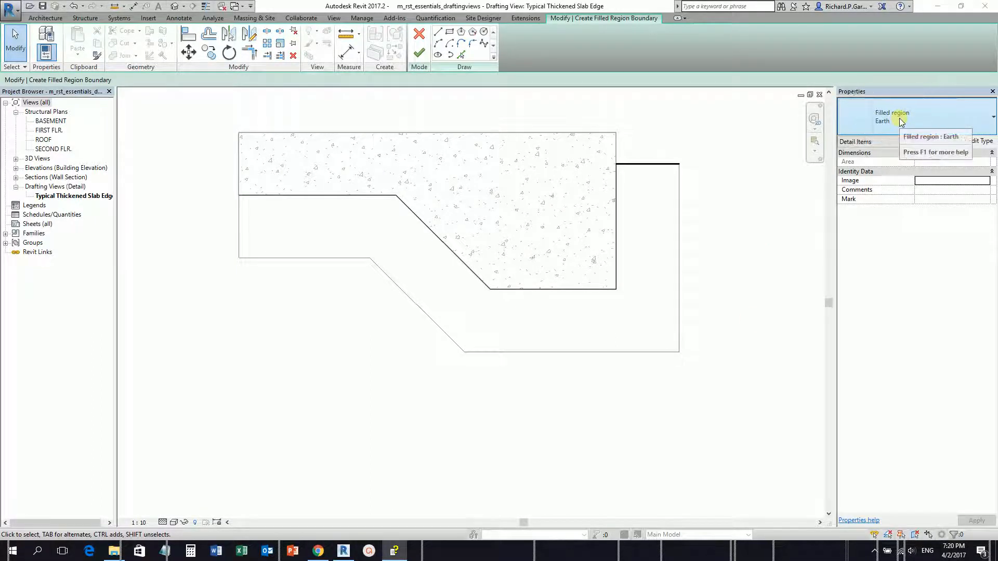
pyautogui.click(899, 118)
pyautogui.click(420, 53)
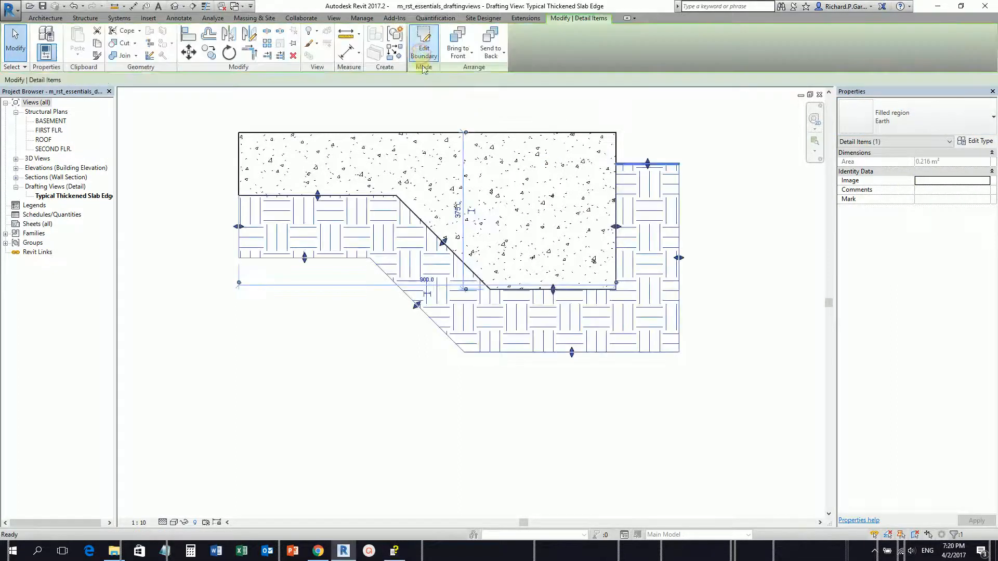
pyautogui.click(767, 222)
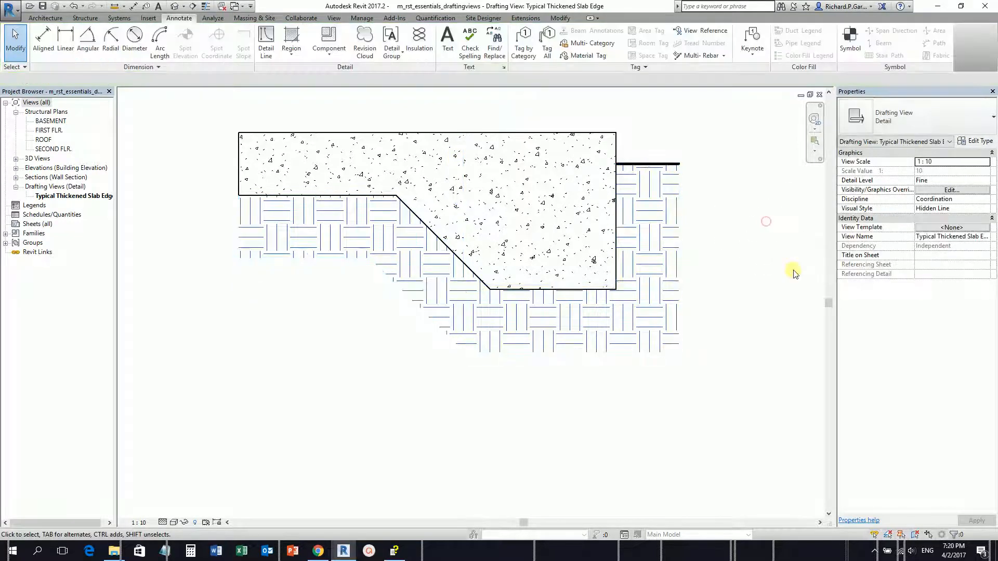
pyautogui.scroll(-1, 546, 432)
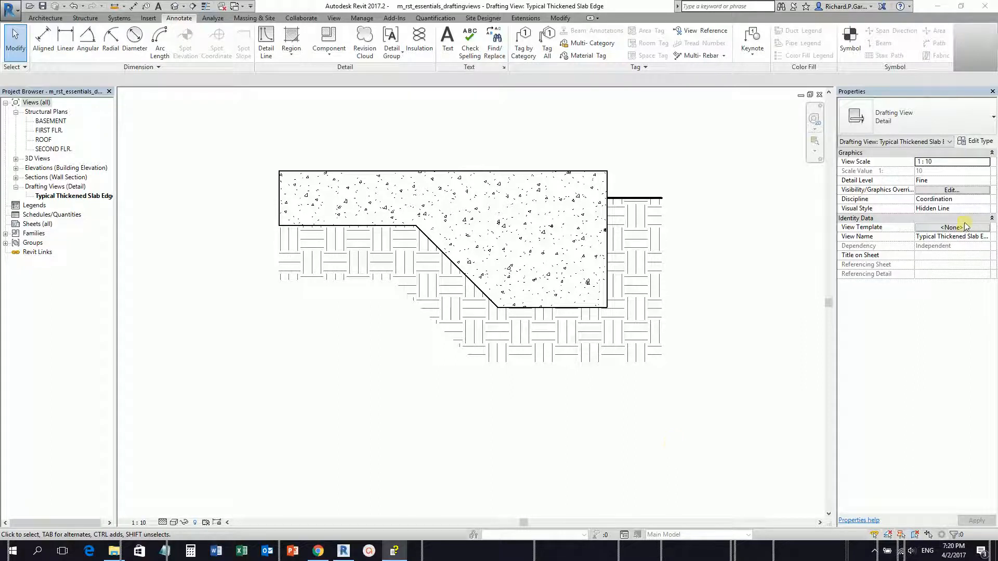
# Step: Draw an 850 mm horizontal detail line in Wide Lines style inside the slab, starting on its thin end edge 50 mm below the top corner
pyautogui.click(267, 44)
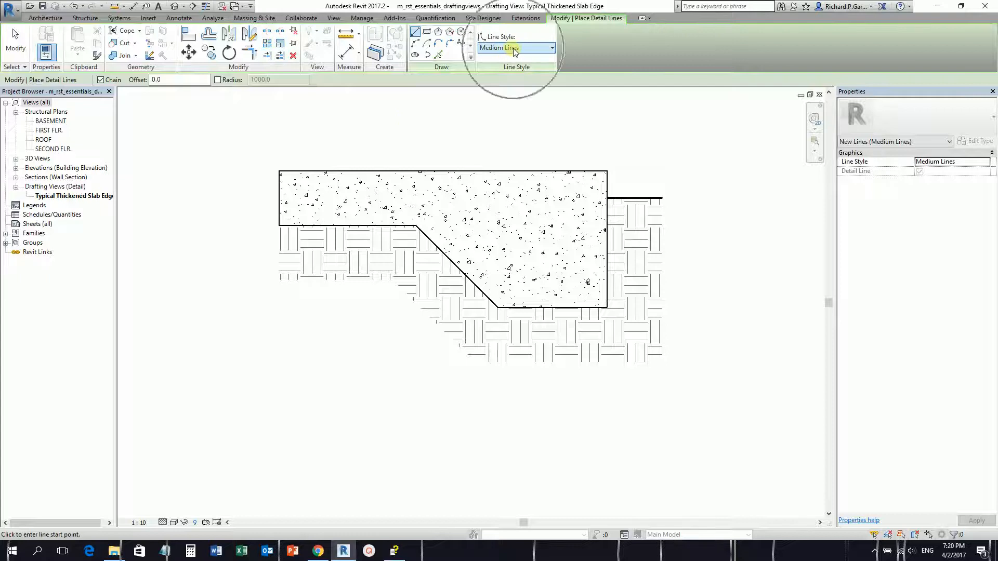
pyautogui.click(513, 49)
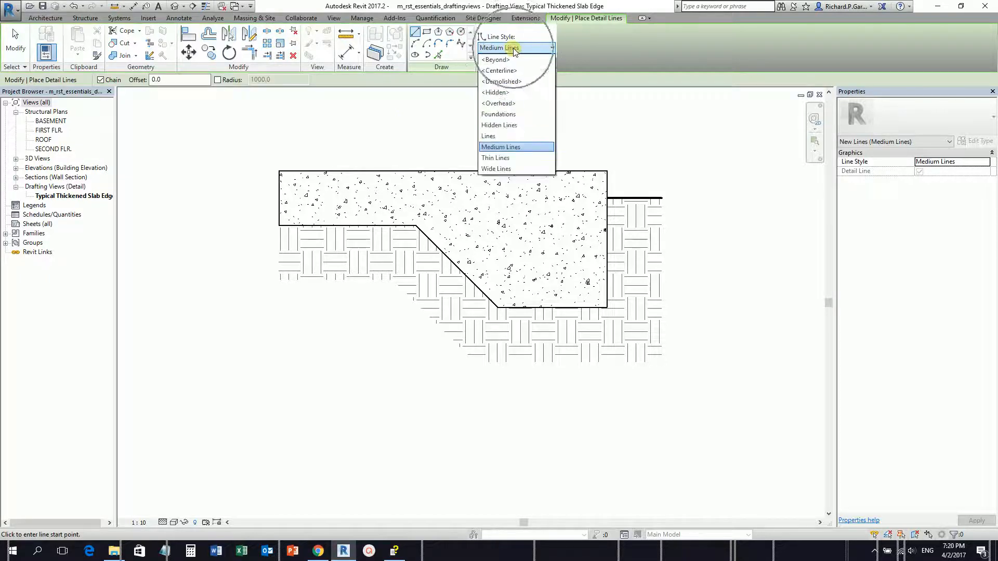
pyautogui.click(493, 169)
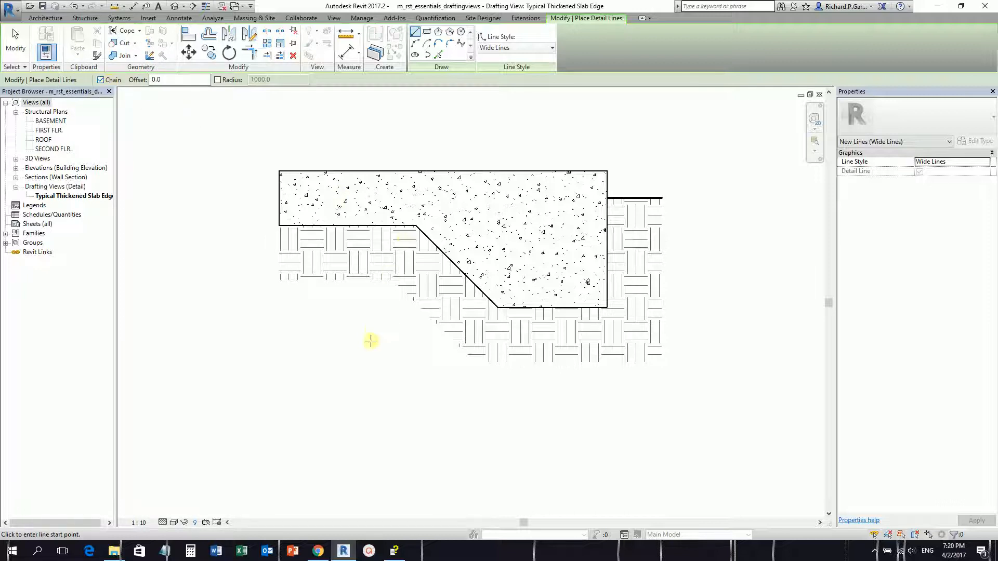
pyautogui.moveTo(371, 342); pyautogui.dragTo(404, 307, button='middle')
pyautogui.moveTo(511, 311)
pyautogui.mouseDown(button='middle')
pyautogui.moveTo(491, 326)
pyautogui.moveTo(513, 324)
pyautogui.mouseUp(button='middle')
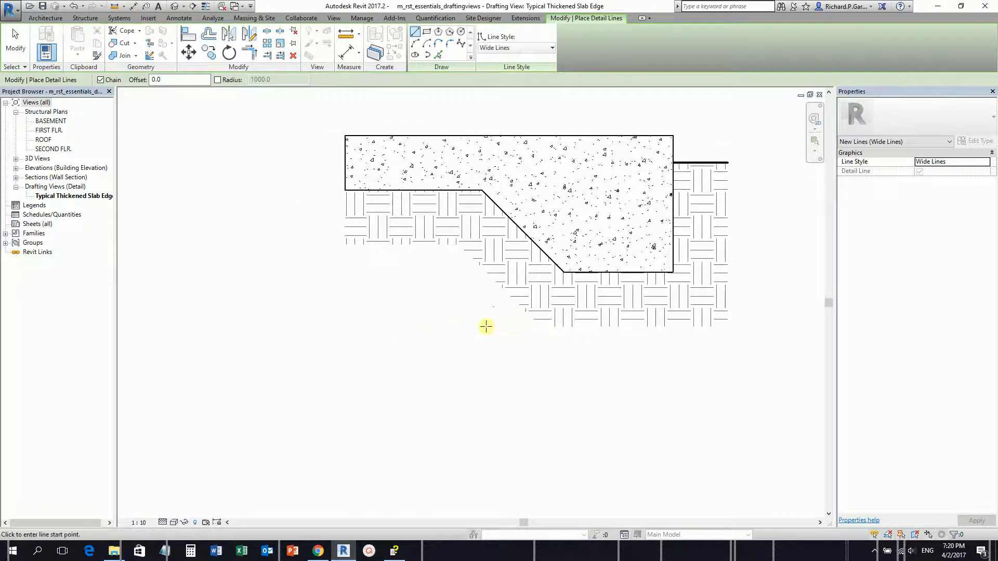
pyautogui.moveTo(338, 297); pyautogui.dragTo(385, 297, button='middle')
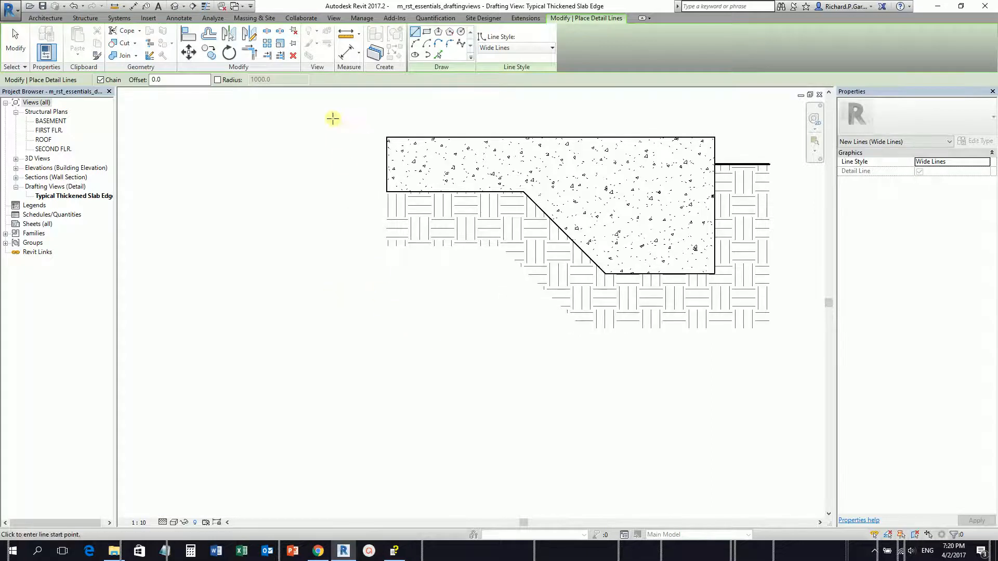
pyautogui.click(386, 139)
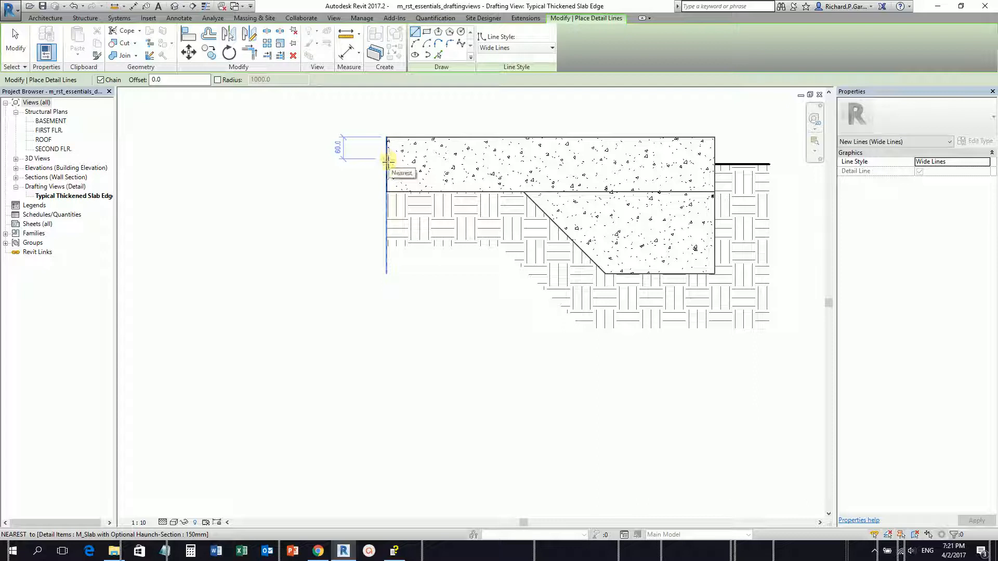
pyautogui.write('50')
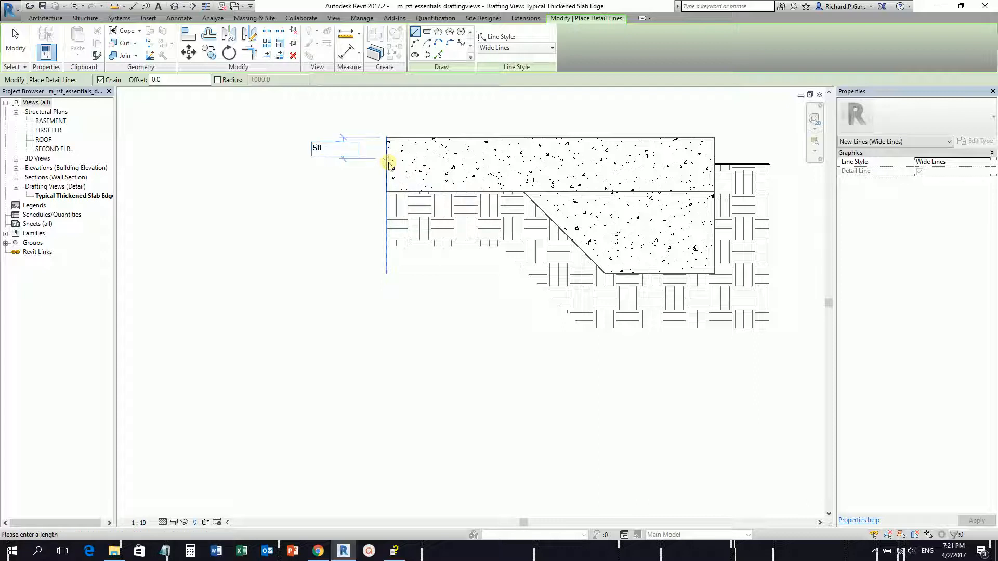
pyautogui.press('Return')
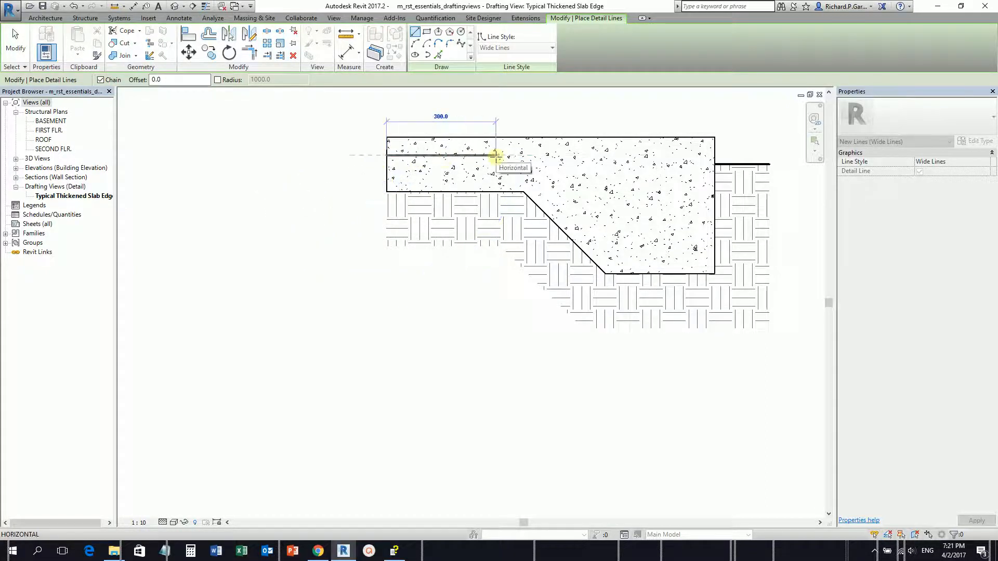
pyautogui.write('850')
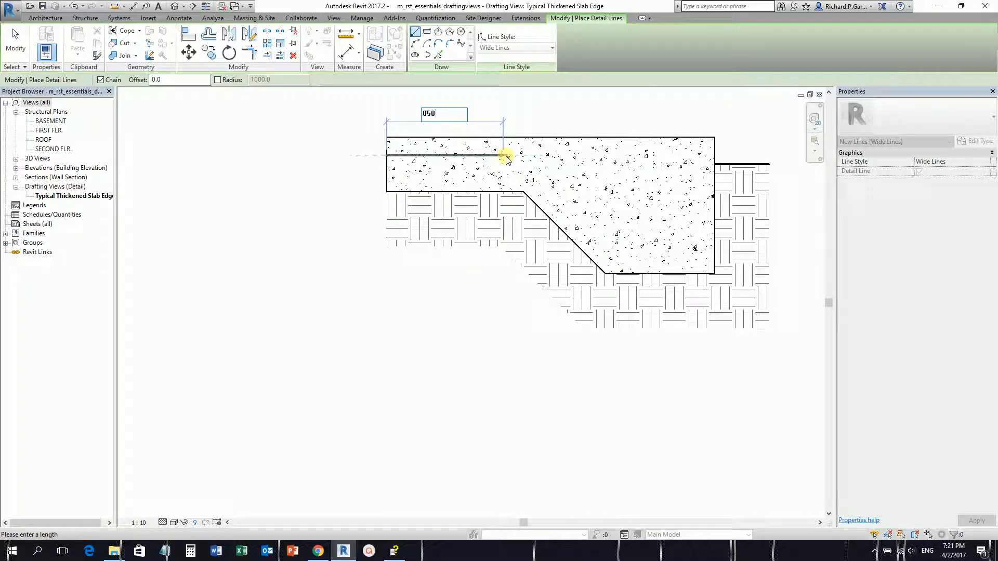
pyautogui.press('Return')
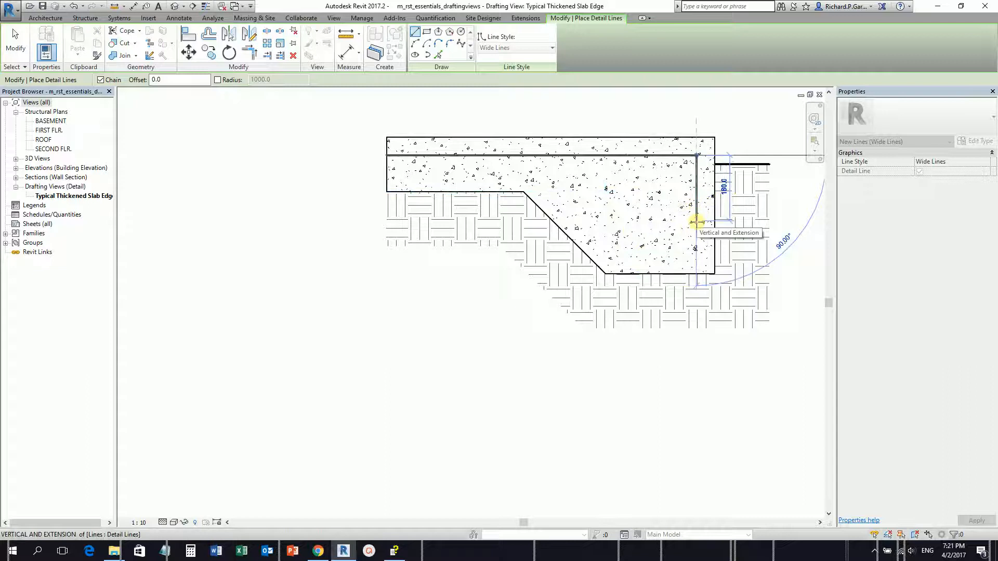
# Step: Continue the detail line 300 mm vertically downward inside the thickened slab edge
pyautogui.write('3')
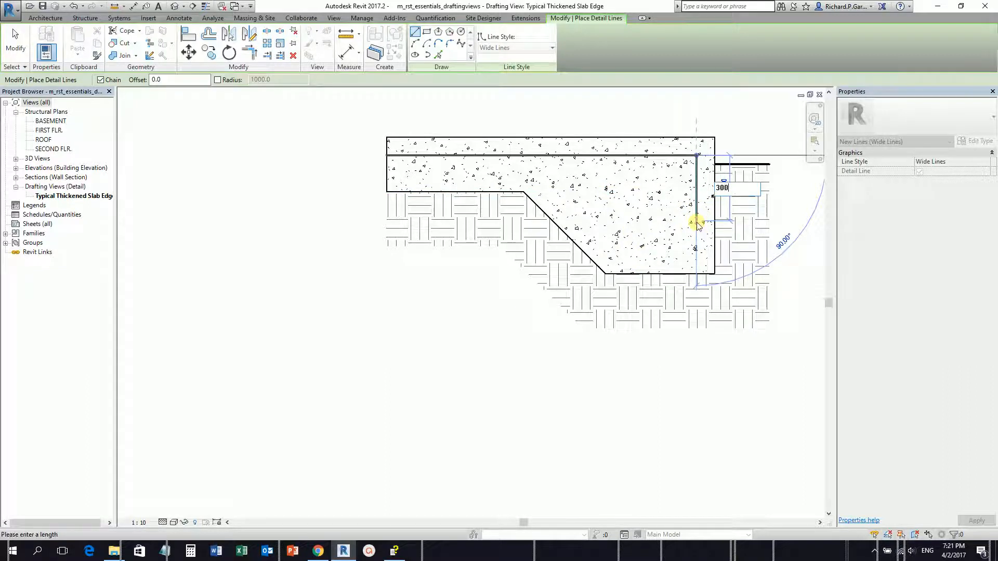
pyautogui.write('00')
pyautogui.press('Return')
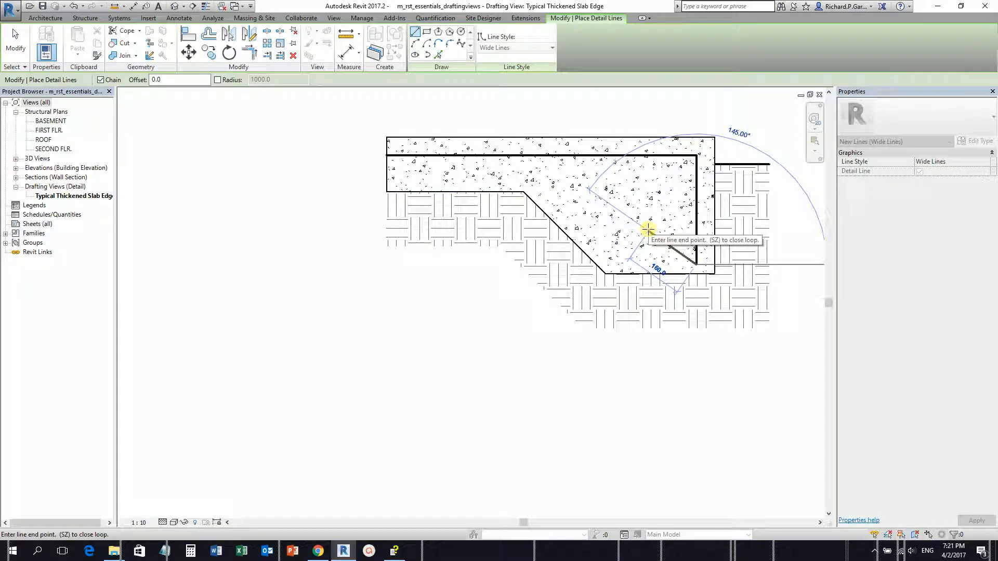
# Step: Fillet the corner between the horizontal and vertical detail lines with a 25 mm radius
pyautogui.click(450, 45)
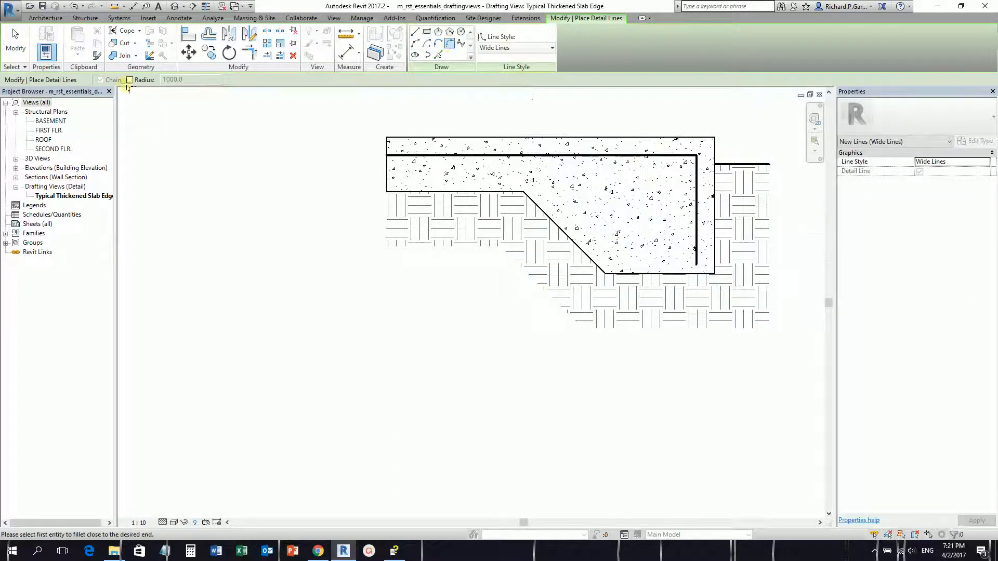
pyautogui.click(129, 80)
pyautogui.click(129, 80)
pyautogui.doubleClick(196, 79)
pyautogui.write('25')
pyautogui.moveTo(579, 234); pyautogui.dragTo(478, 232, button='middle')
pyautogui.scroll(2, 605, 179)
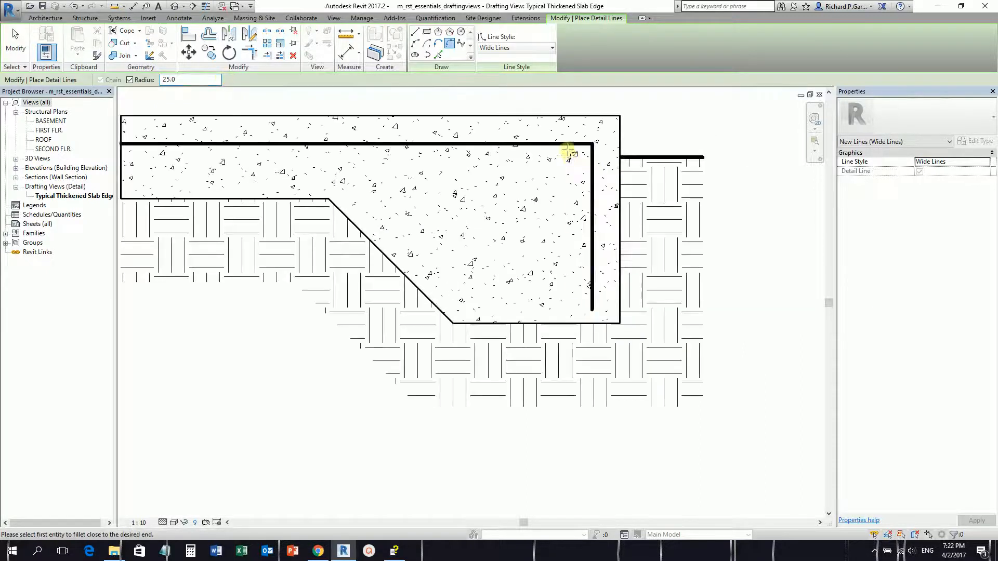
pyautogui.click(568, 149)
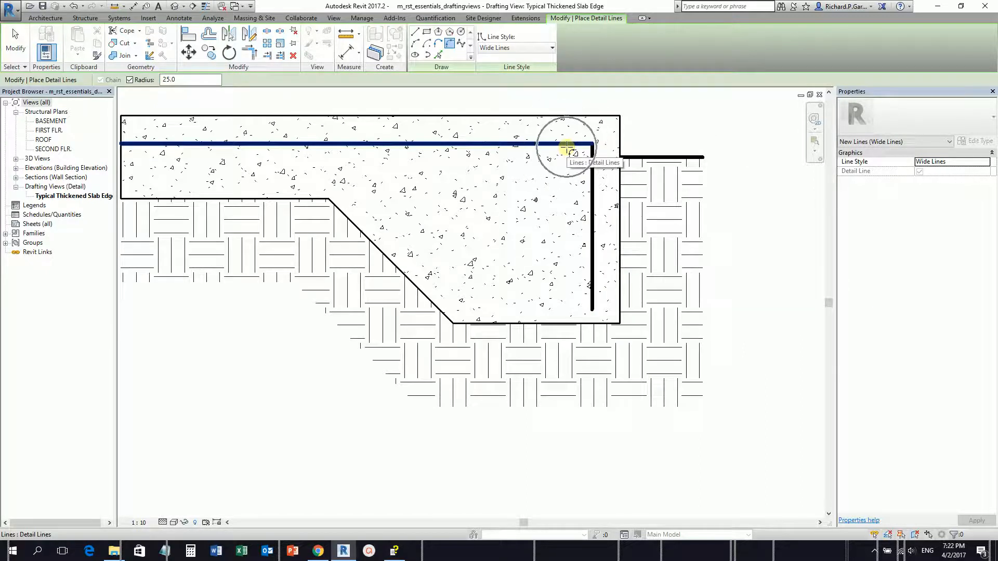
pyautogui.click(593, 165)
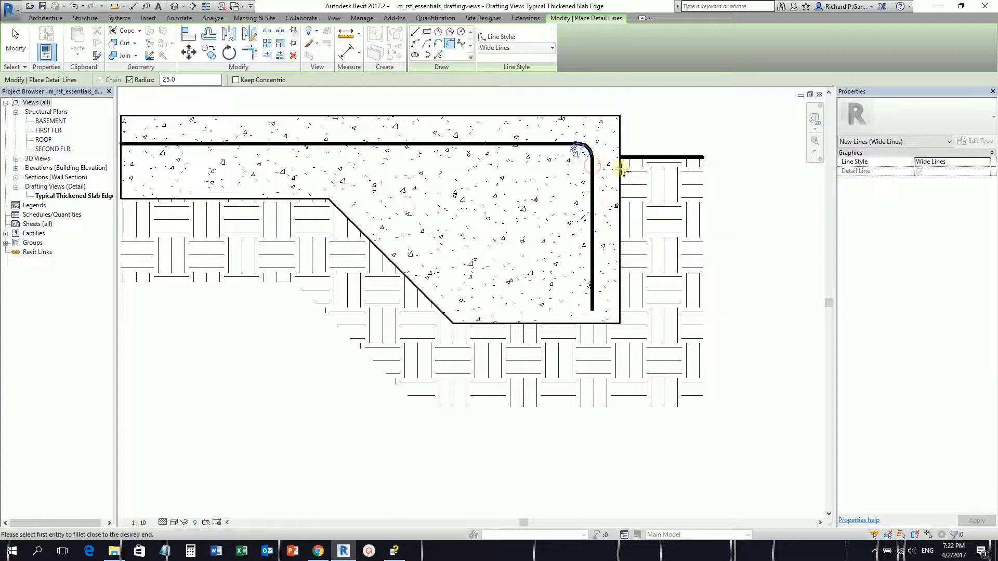
pyautogui.click(21, 49)
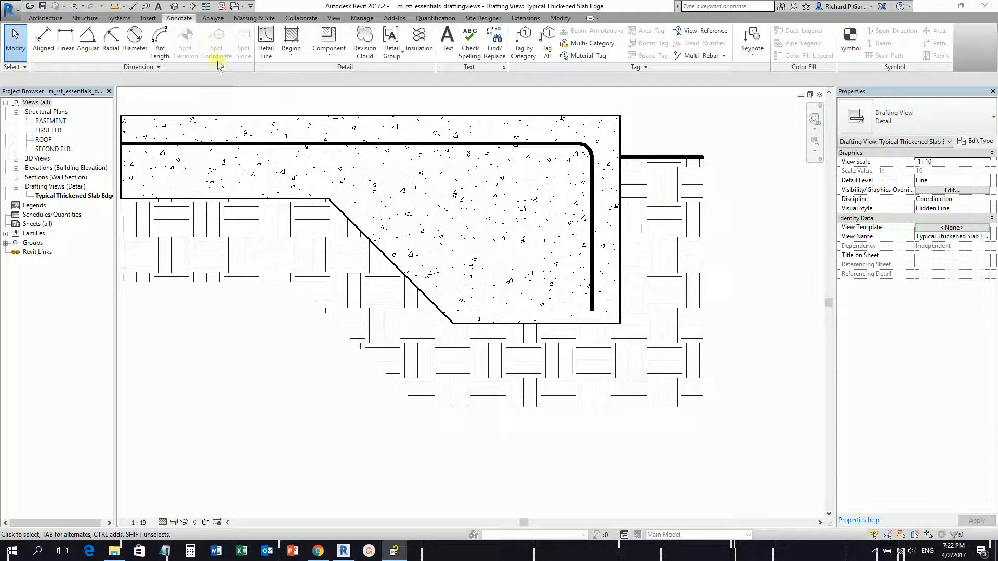
# Step: Place a #16 M_Reinf Bar Section detail component just inside the filleted corner of the reinforcing line, about 25 mm from both legs
pyautogui.click(329, 52)
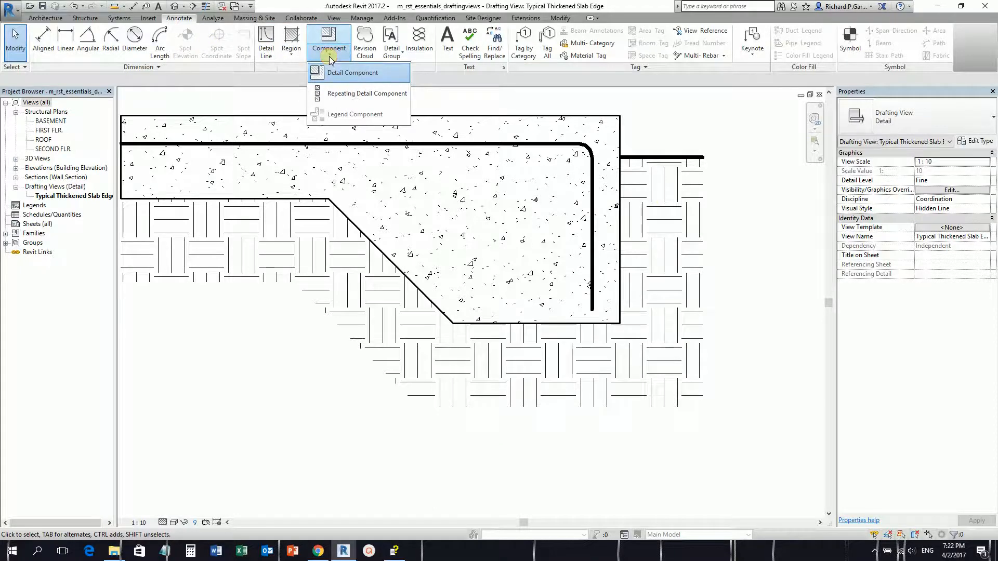
pyautogui.click(349, 74)
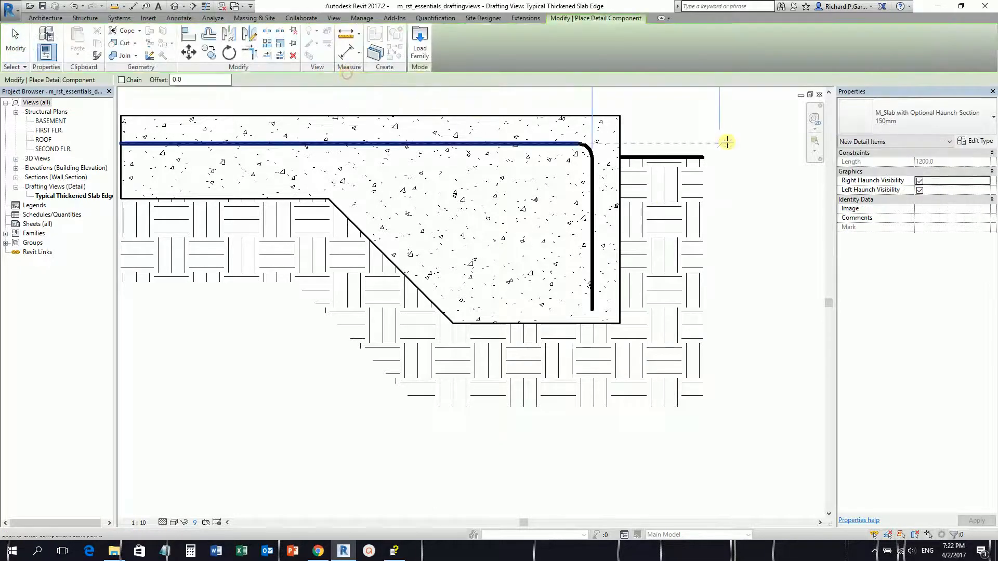
pyautogui.click(982, 123)
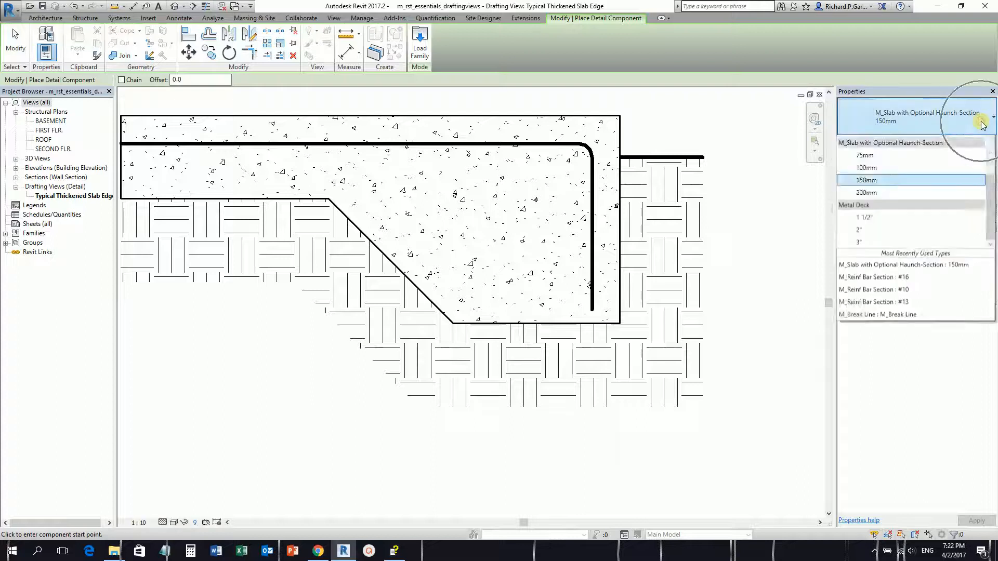
pyautogui.click(886, 145)
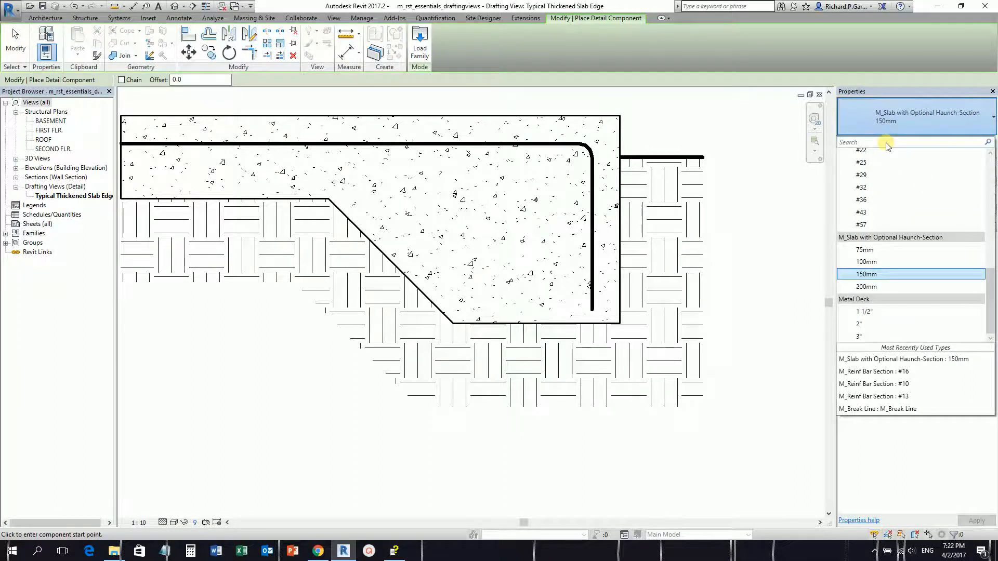
pyautogui.write('#16')
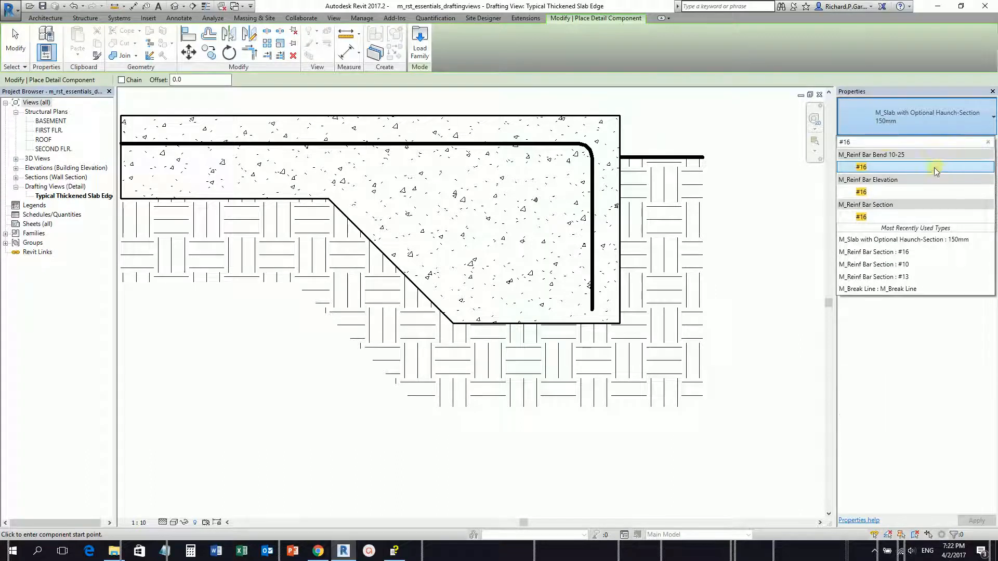
pyautogui.click(869, 219)
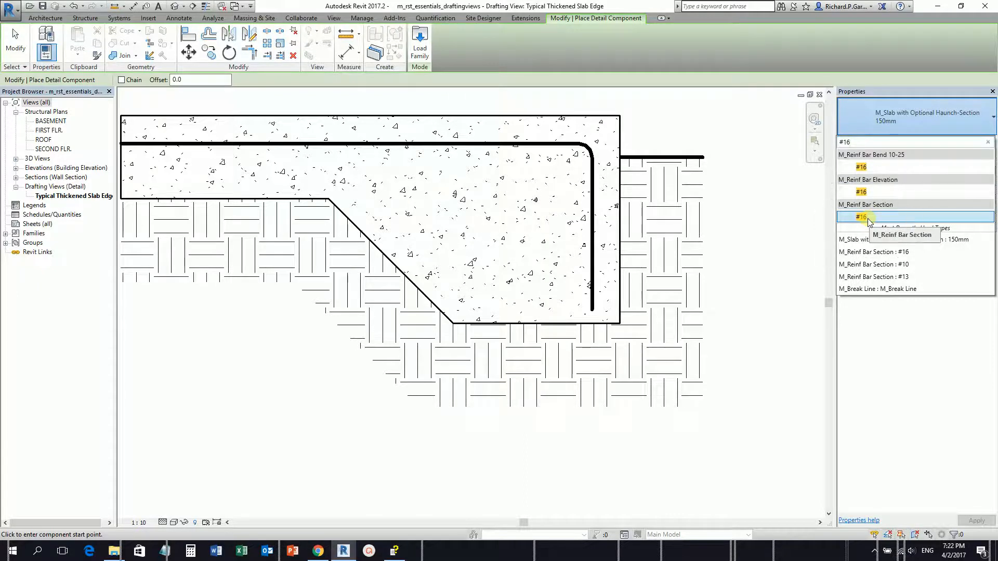
pyautogui.click(868, 218)
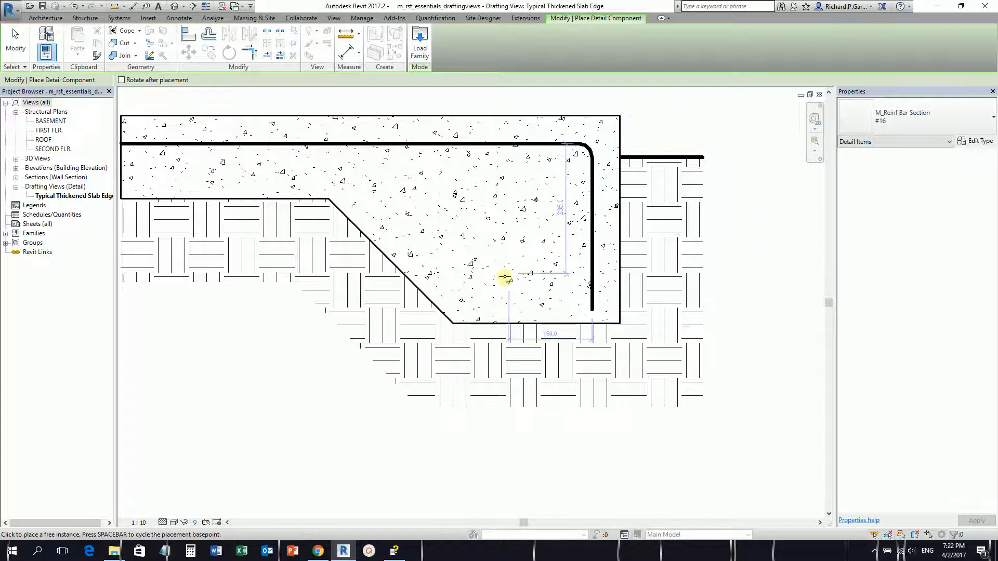
pyautogui.moveTo(576, 163)
pyautogui.mouseDown(button='middle')
pyautogui.moveTo(593, 182)
pyautogui.moveTo(630, 156)
pyautogui.mouseUp(button='middle')
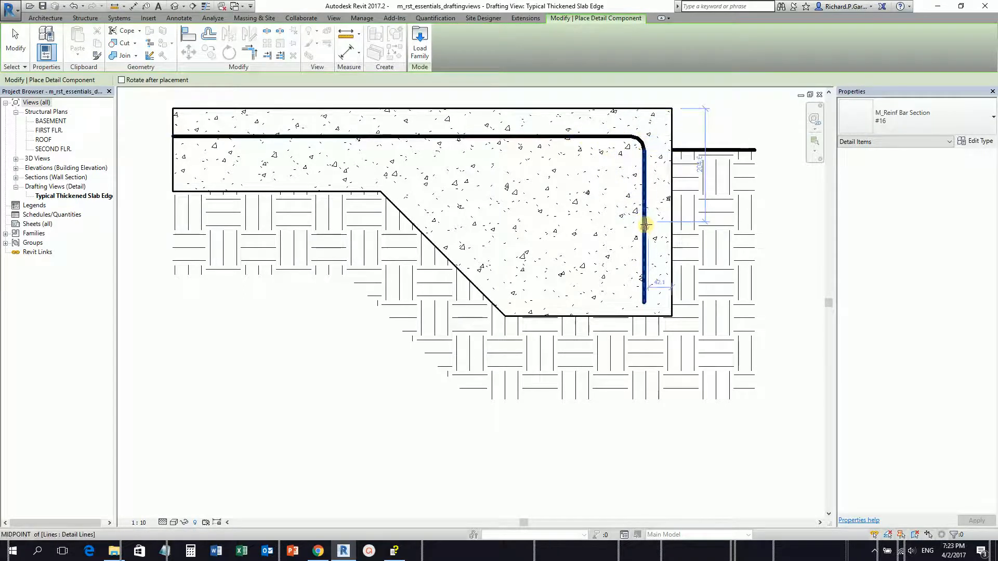
pyautogui.click(624, 155)
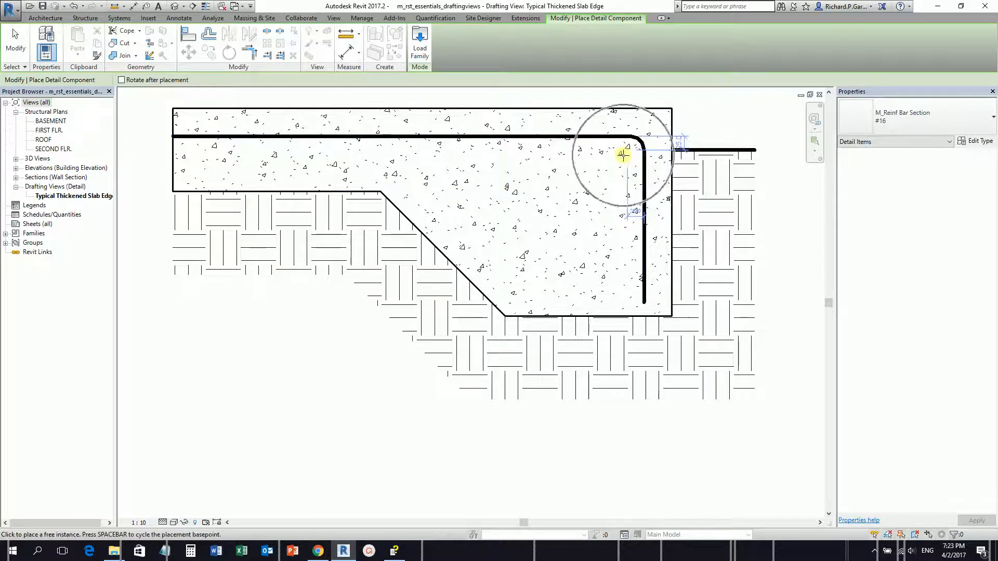
pyautogui.click(622, 152)
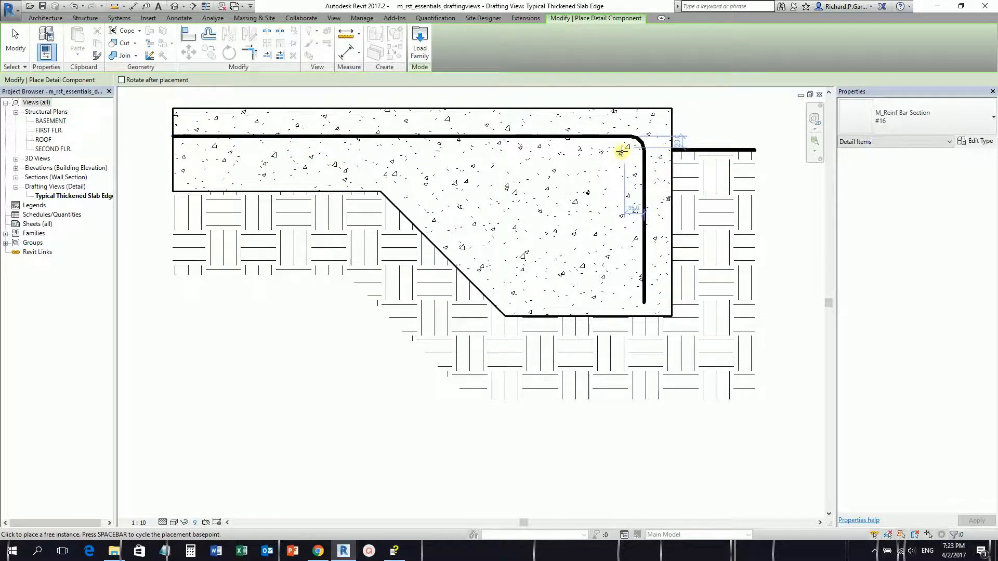
pyautogui.click(624, 153)
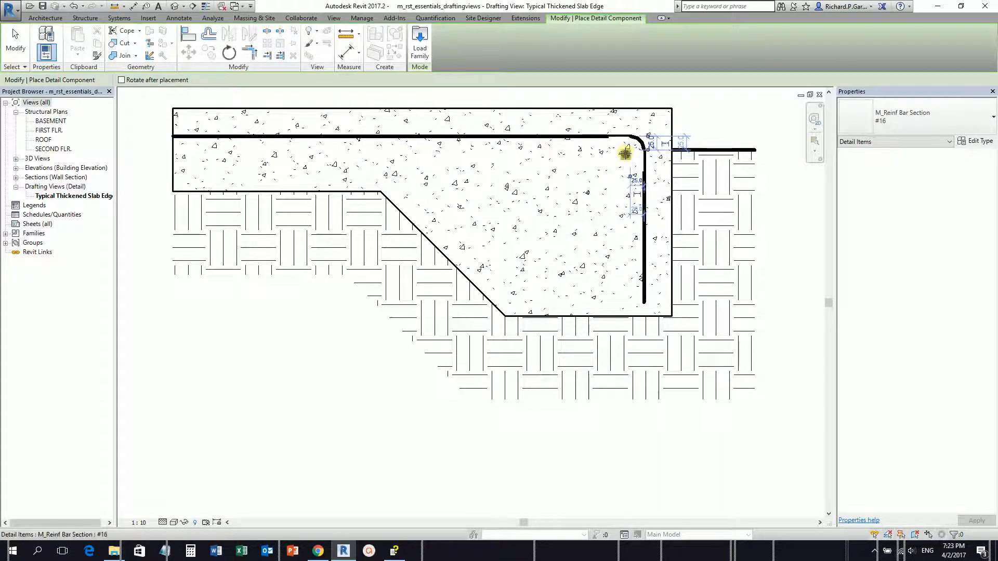
# Step: Place a second #16 bar section directly below the first, near the lower end of the vertical reinforcing line, and end the placement
pyautogui.moveTo(541, 232); pyautogui.dragTo(482, 199, button='middle')
pyautogui.scroll(-2, 483, 200)
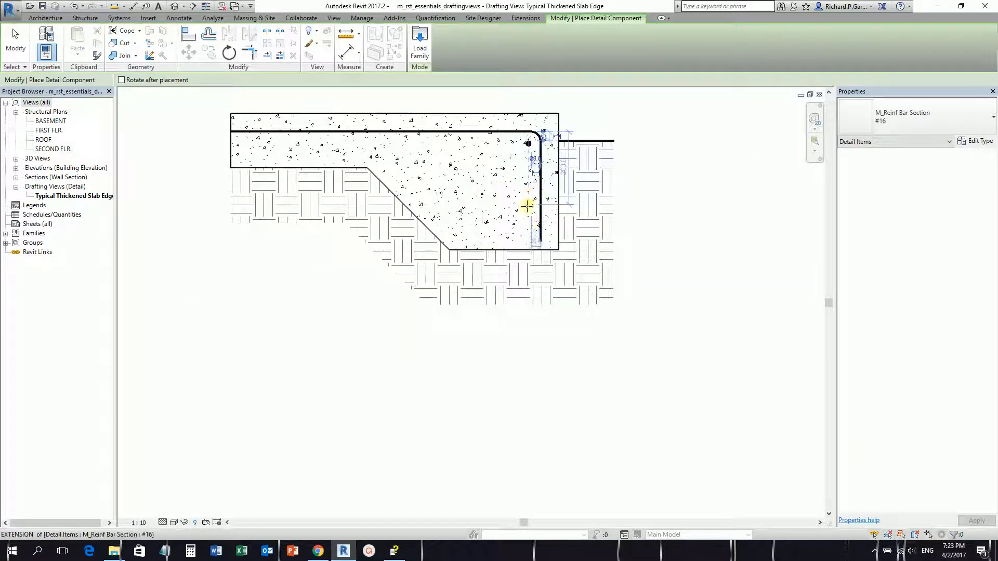
pyautogui.click(529, 237)
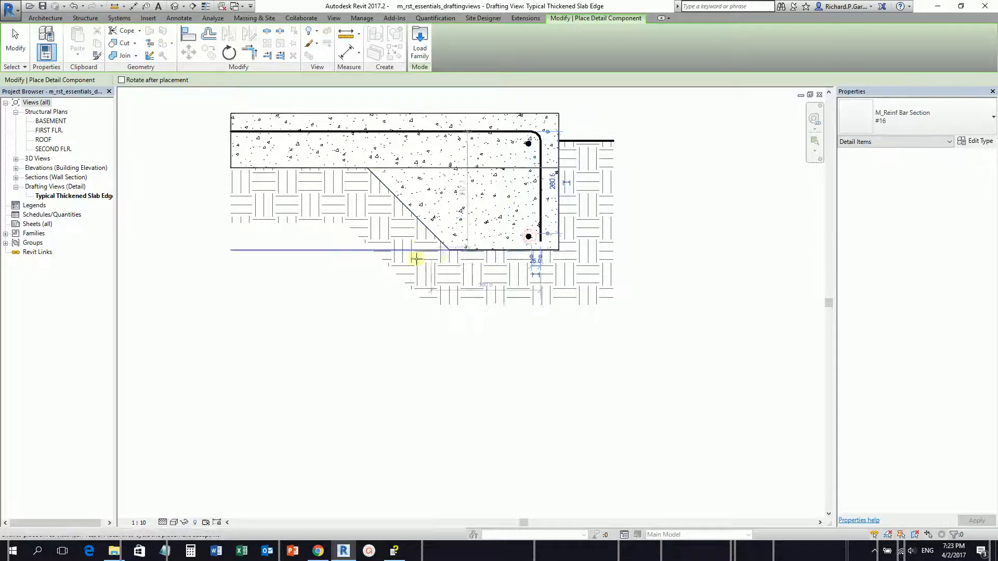
pyautogui.click(26, 44)
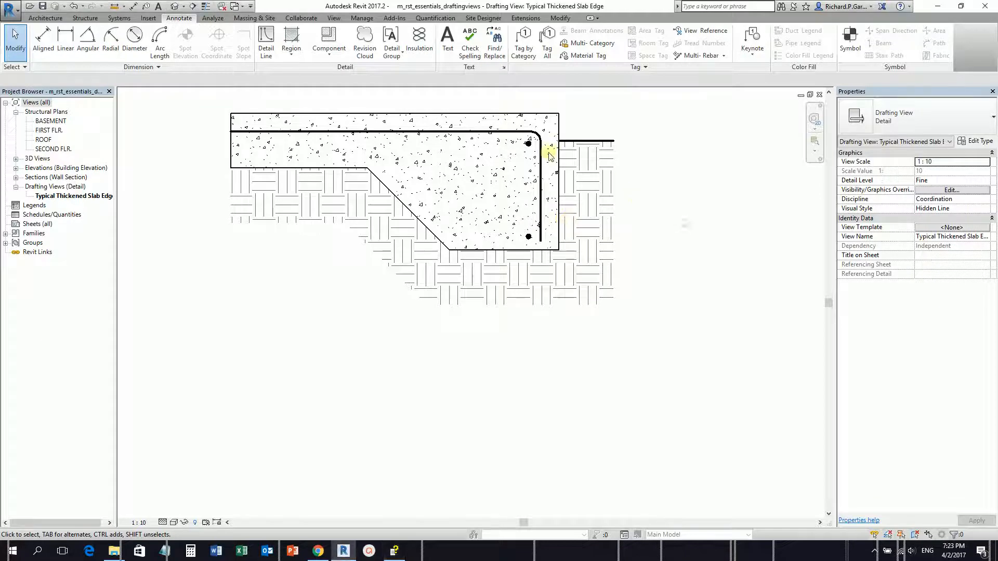
# Step: Set the upper bar section's distance below the horizontal reinforcing line to 25 mm and deselect the bar
pyautogui.scroll(2, 546, 151)
pyautogui.click(520, 143)
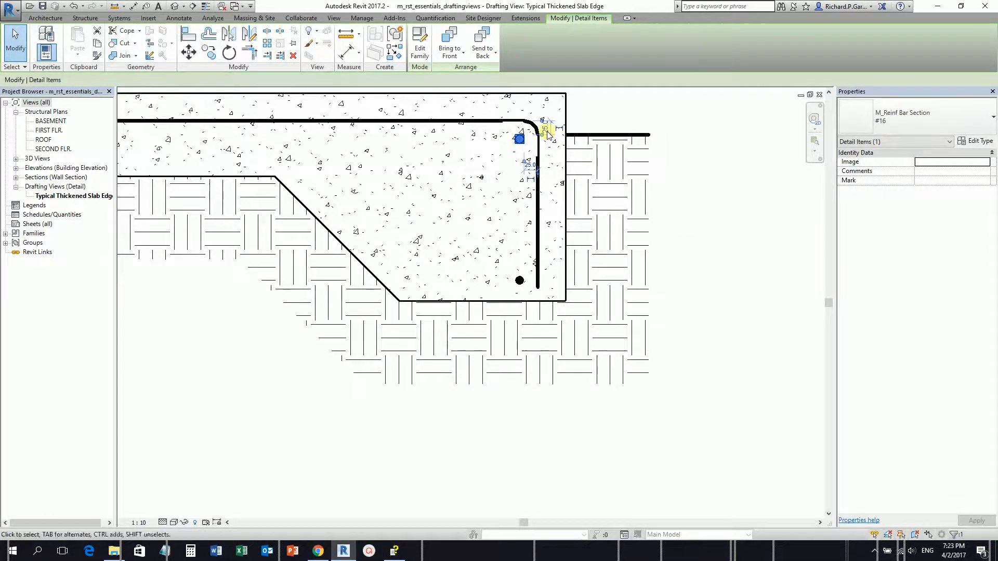
pyautogui.press('ctrl')
pyautogui.press('ctrl')
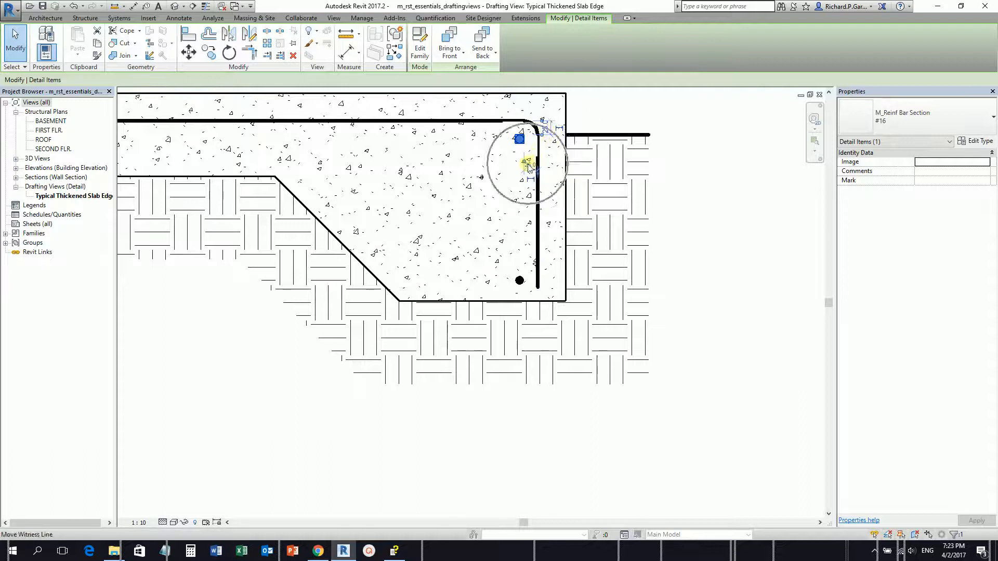
pyautogui.click(538, 127)
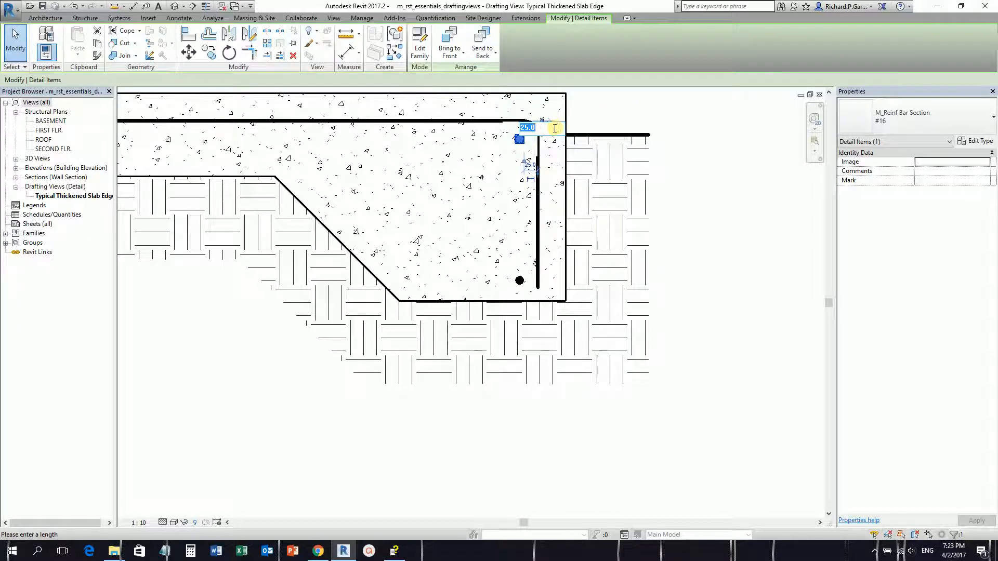
pyautogui.press('Return')
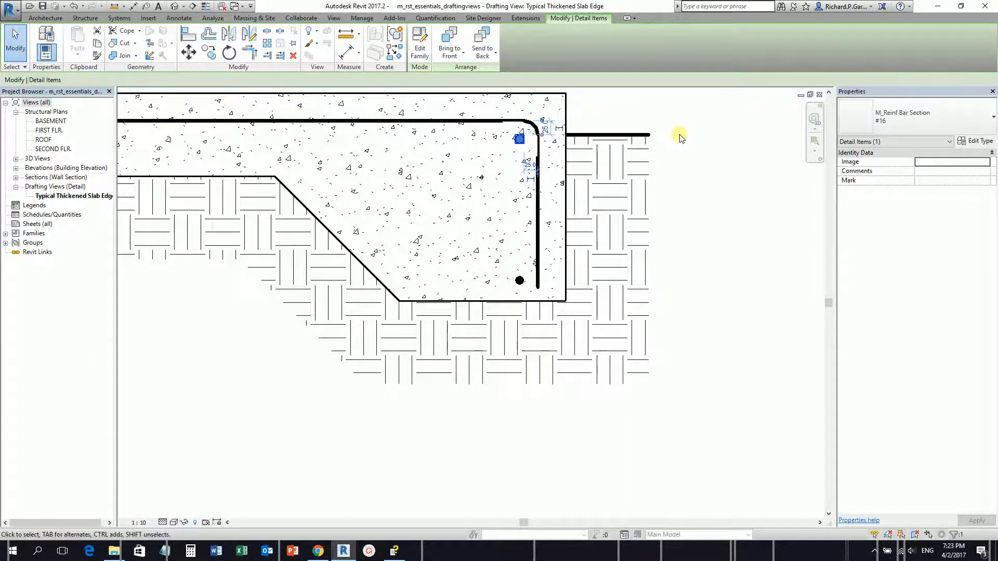
pyautogui.click(678, 176)
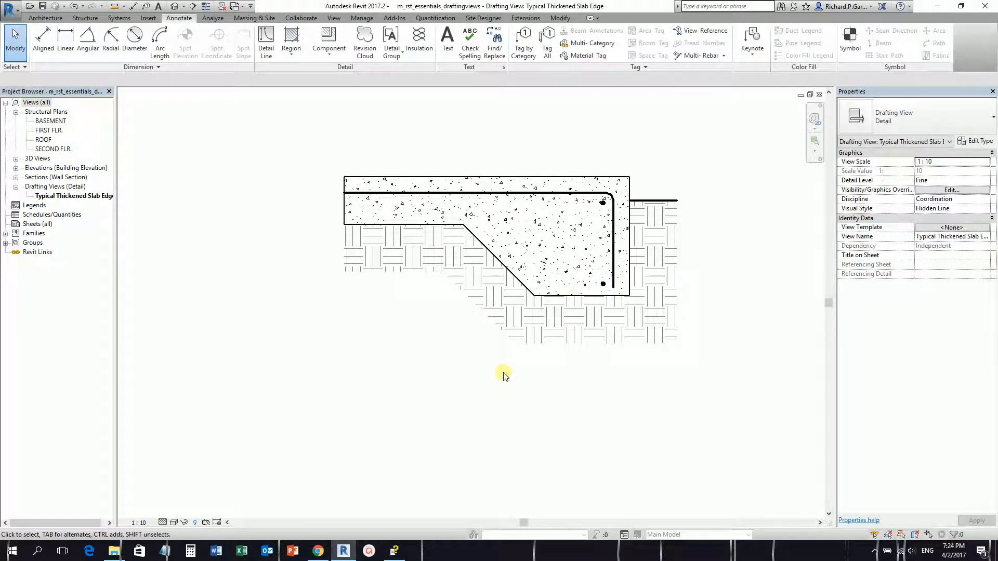
pyautogui.hotkey('alt', 'Tab')
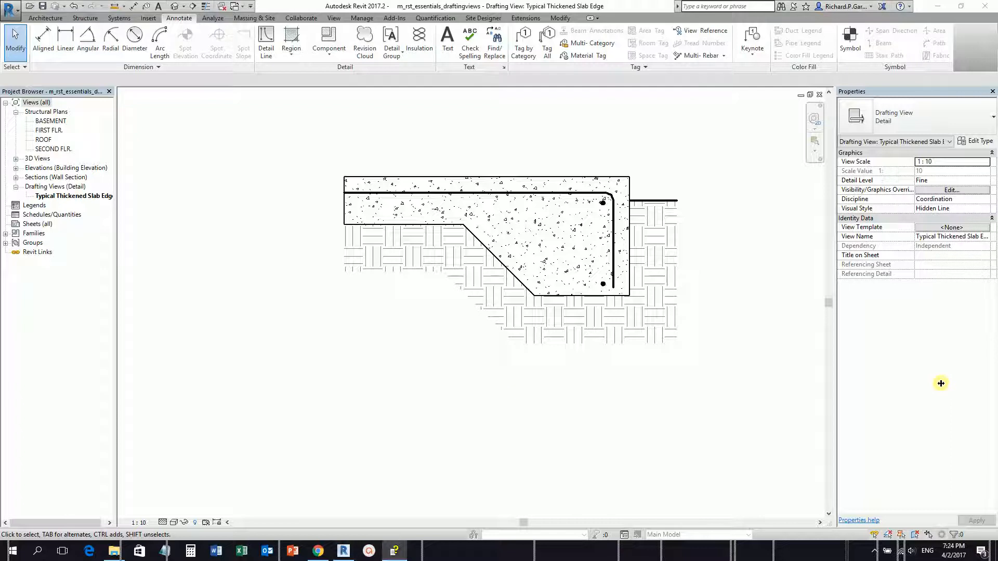
# Step: Place an M_Break Line detail component, rotated to vertical, over the middle of the slab's thin end edge and end the placement
pyautogui.click(329, 52)
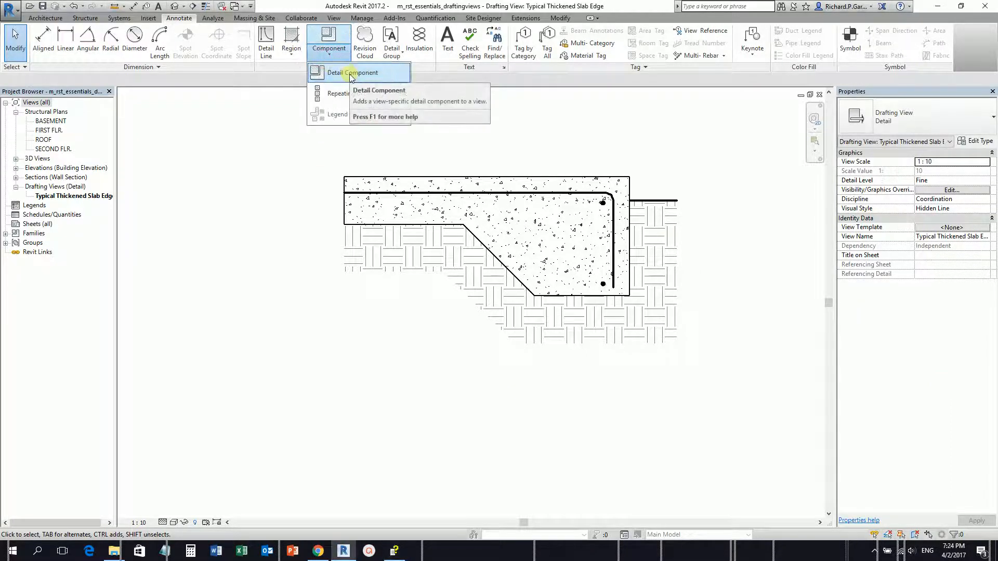
pyautogui.click(350, 74)
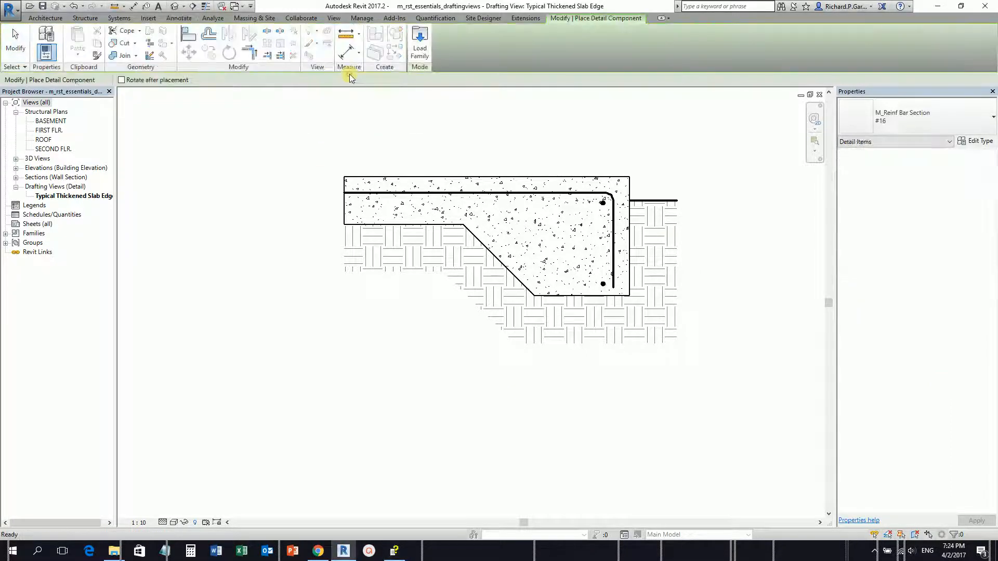
pyautogui.click(966, 123)
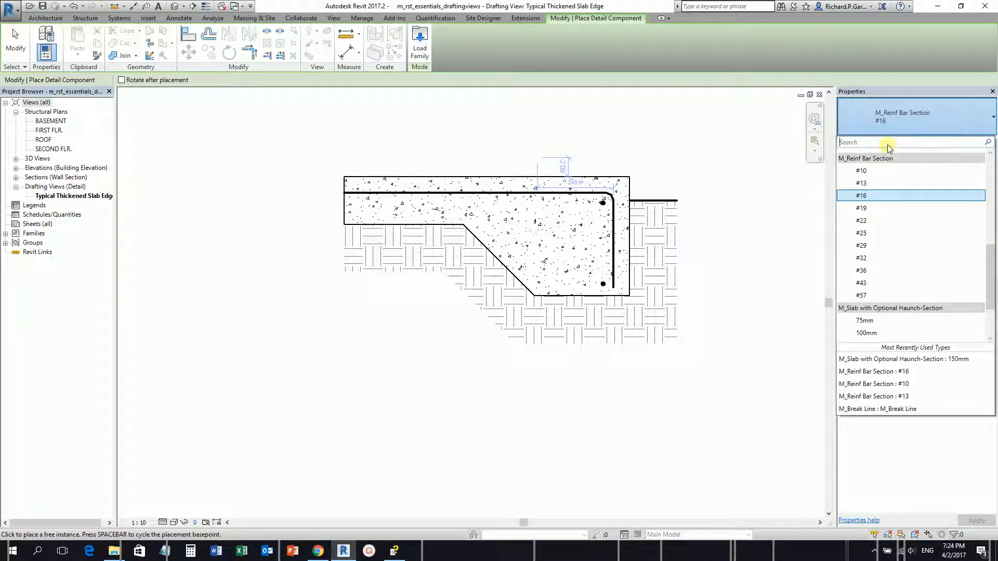
pyautogui.write('reak')
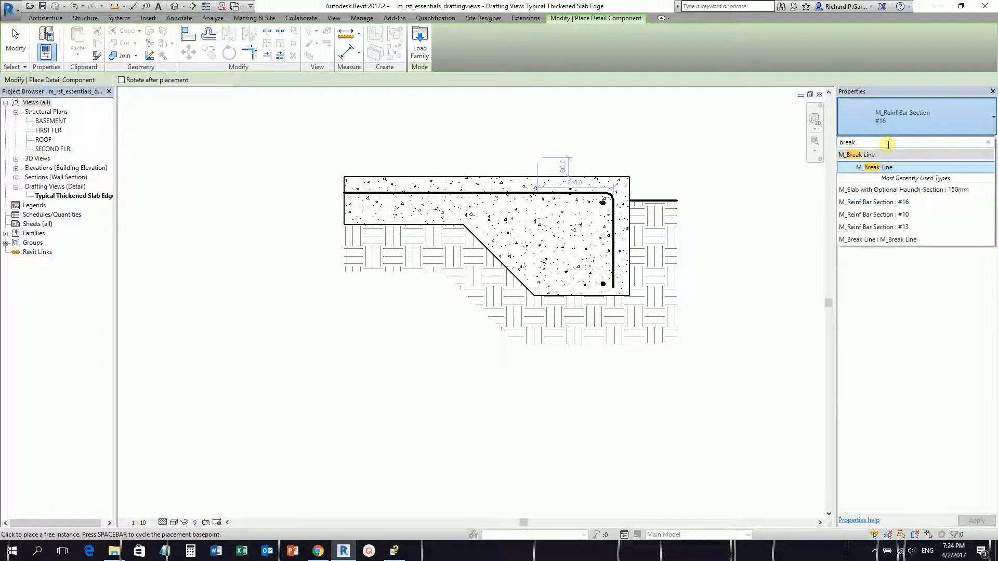
pyautogui.click(873, 169)
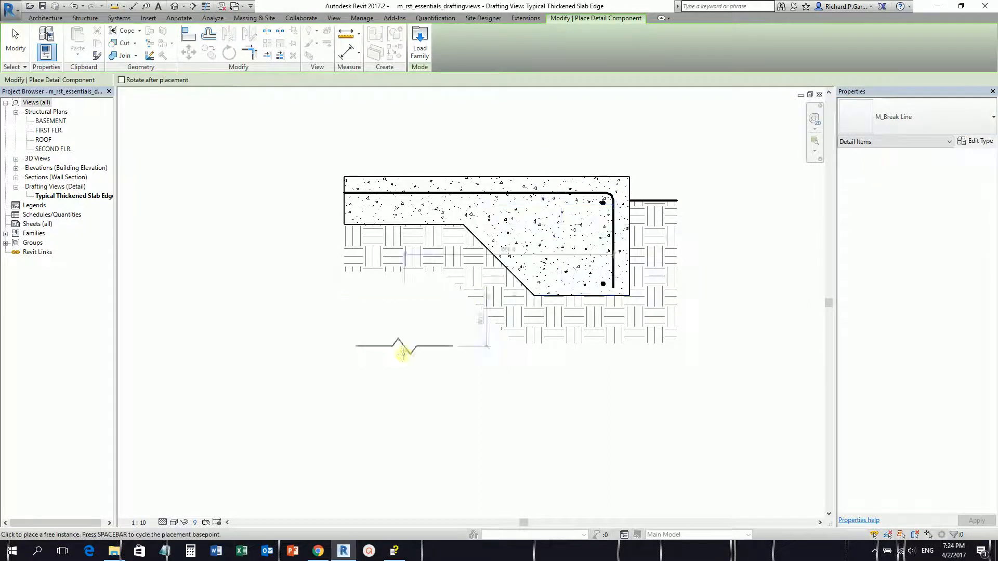
pyautogui.moveTo(453, 354); pyautogui.dragTo(456, 289, button='middle')
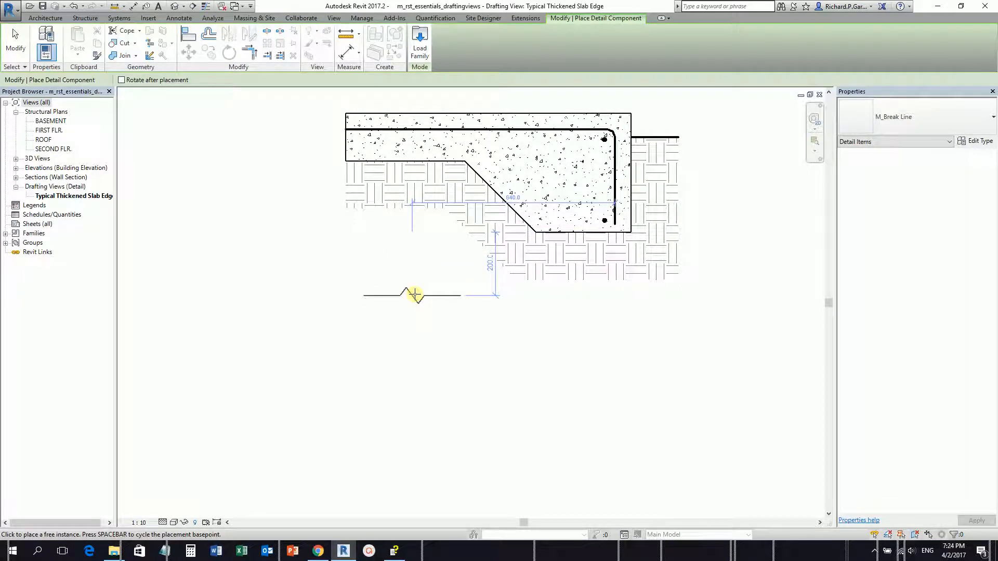
pyautogui.press('space')
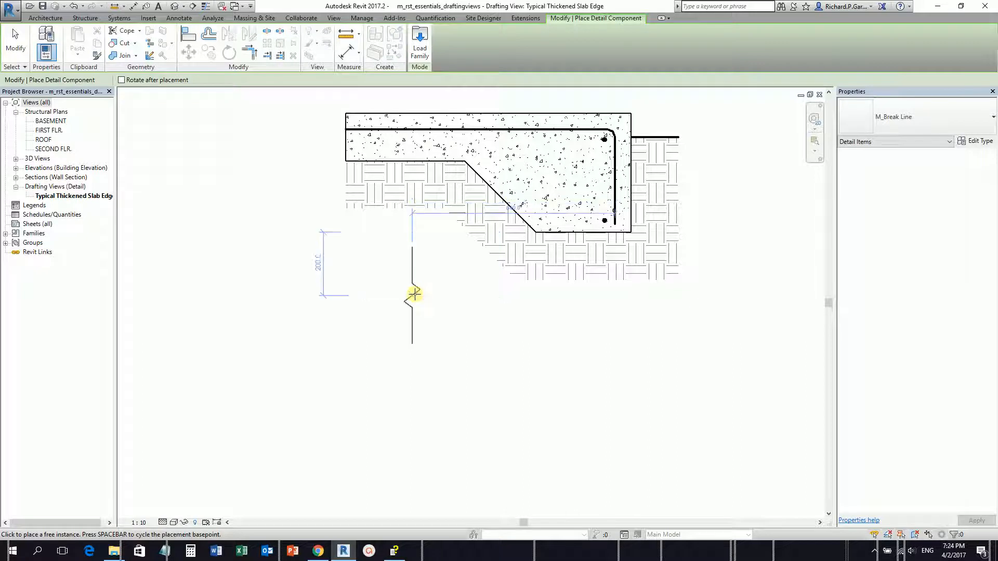
pyautogui.press('space')
pyautogui.press('space')
pyautogui.press('space')
pyautogui.press('space')
pyautogui.press('space')
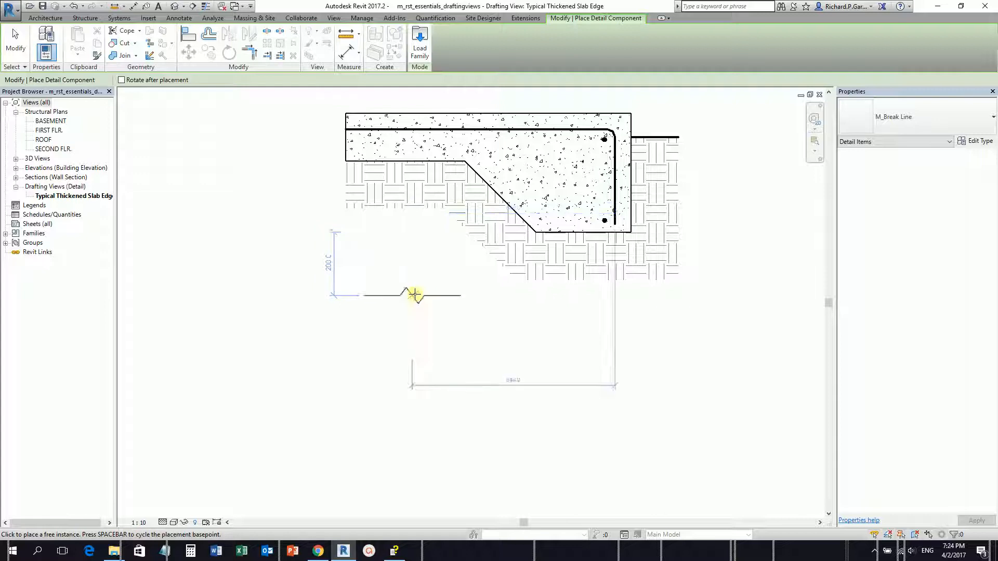
pyautogui.press('space')
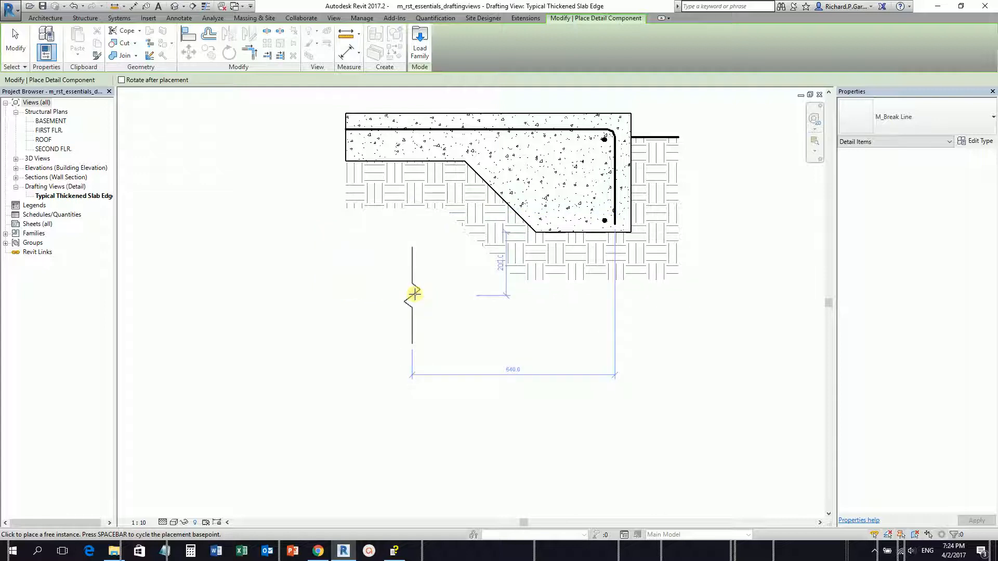
pyautogui.moveTo(379, 231); pyautogui.dragTo(417, 272, button='middle')
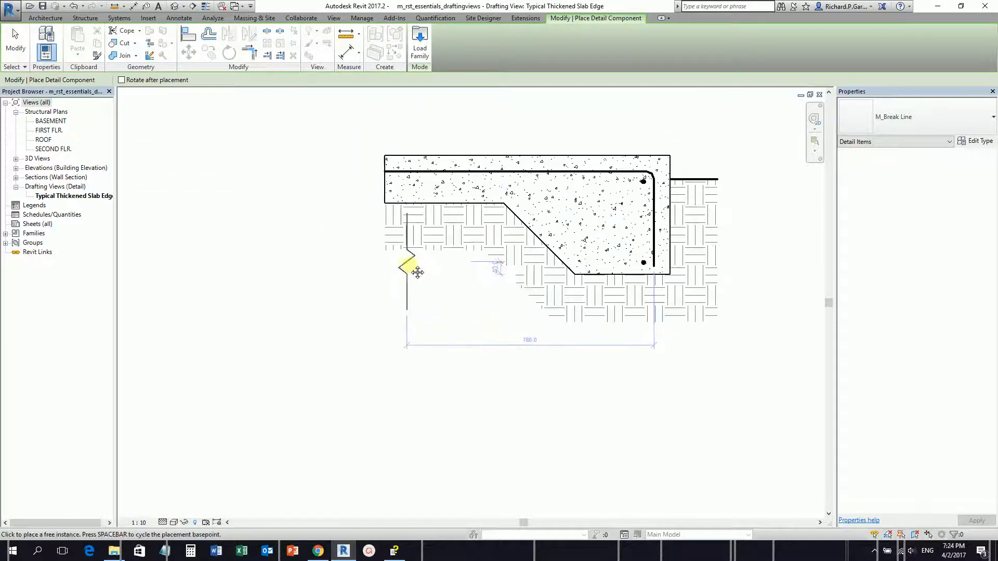
pyautogui.click(389, 183)
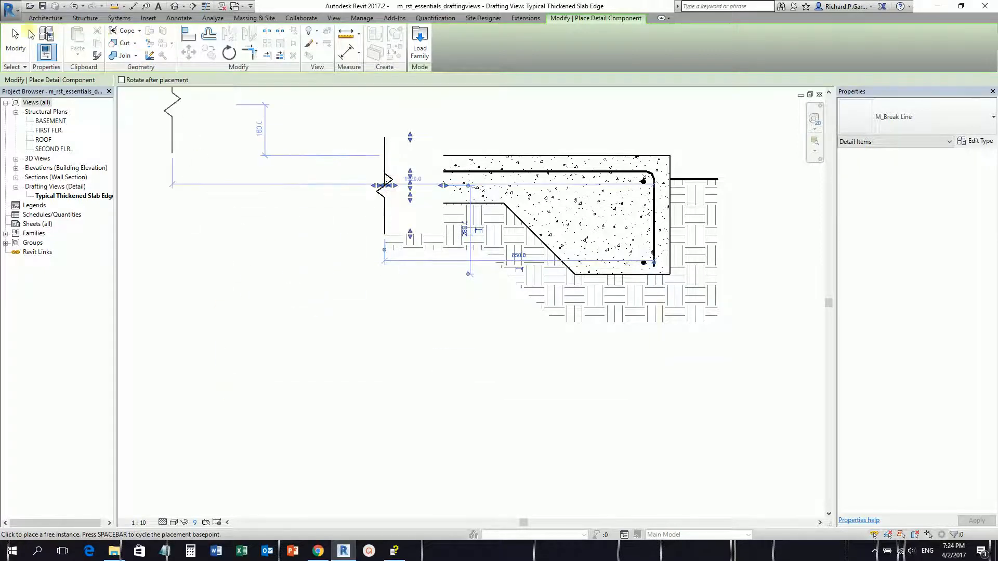
pyautogui.click(14, 38)
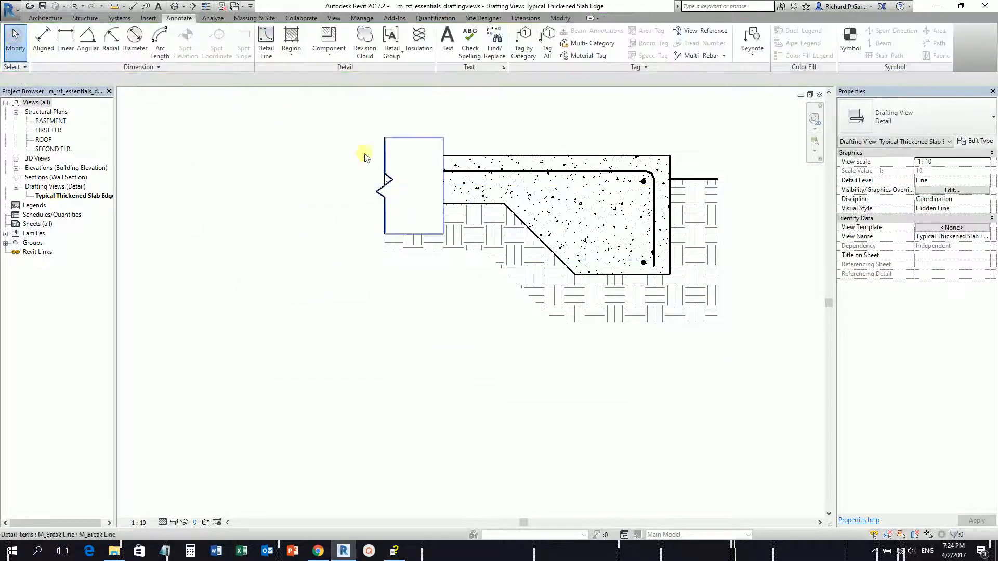
# Step: Flip the break line by 180 degrees so its masking area lies beyond the slab's thin end, and deselect it
pyautogui.scroll(2, 439, 177)
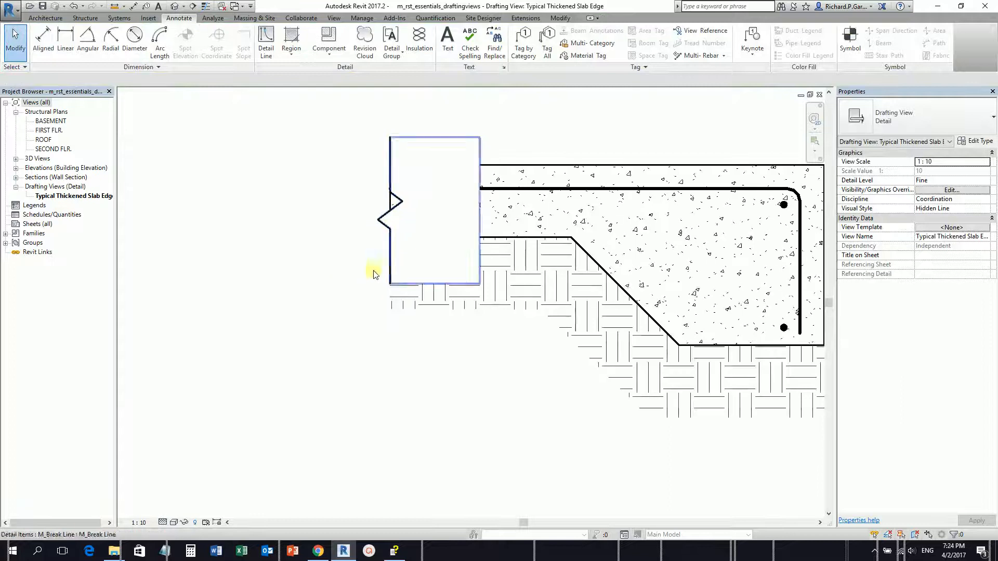
pyautogui.click(390, 254)
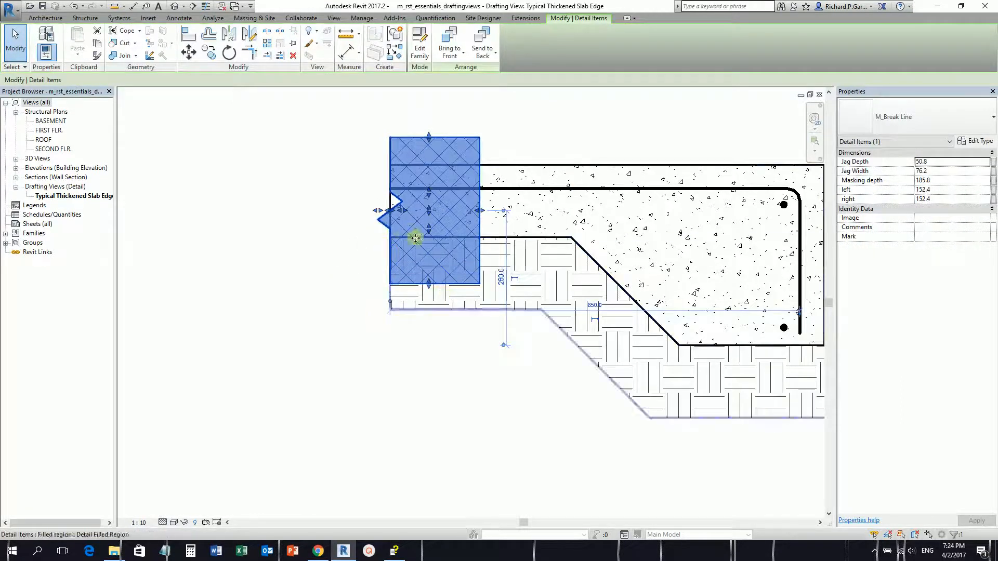
pyautogui.scroll(-3, 416, 267)
pyautogui.scroll(5, 389, 248)
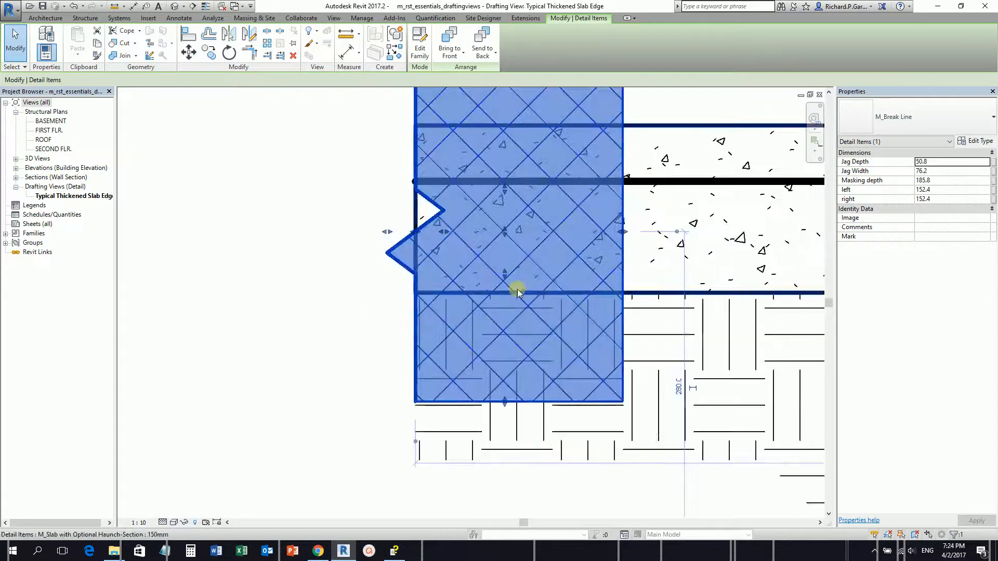
pyautogui.scroll(-3, 515, 292)
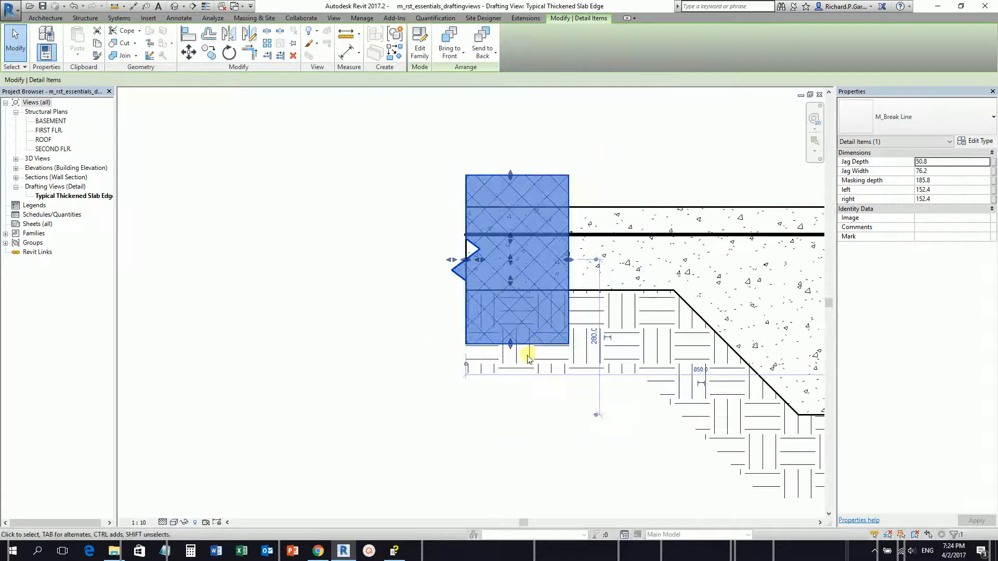
pyautogui.press('space')
pyautogui.press('space')
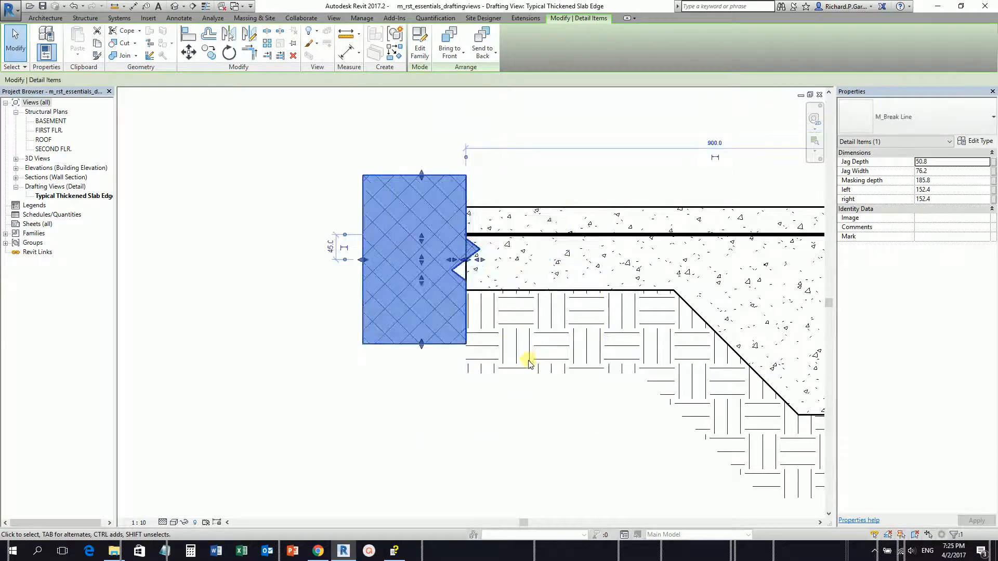
pyautogui.click(510, 443)
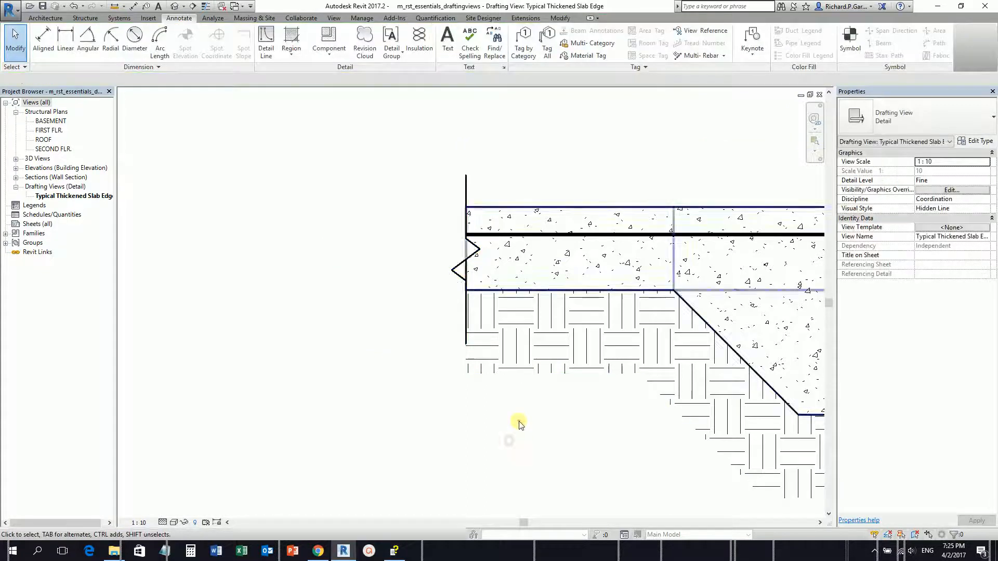
# Step: Nudge the break line 30 mm into the slab from its thin end and lower it to 75 mm below the horizontal reinforcing line
pyautogui.scroll(-1, 350, 349)
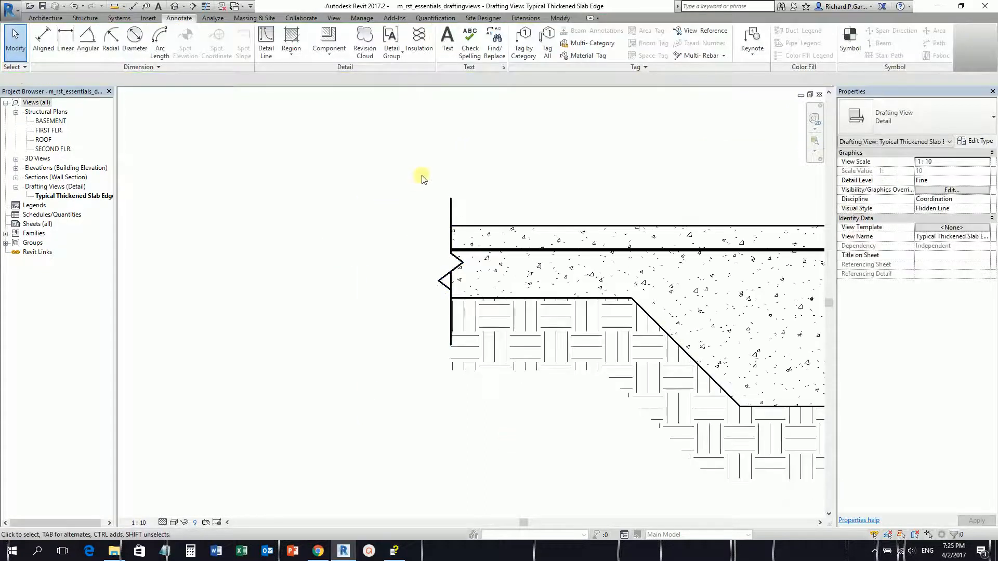
pyautogui.click(451, 210)
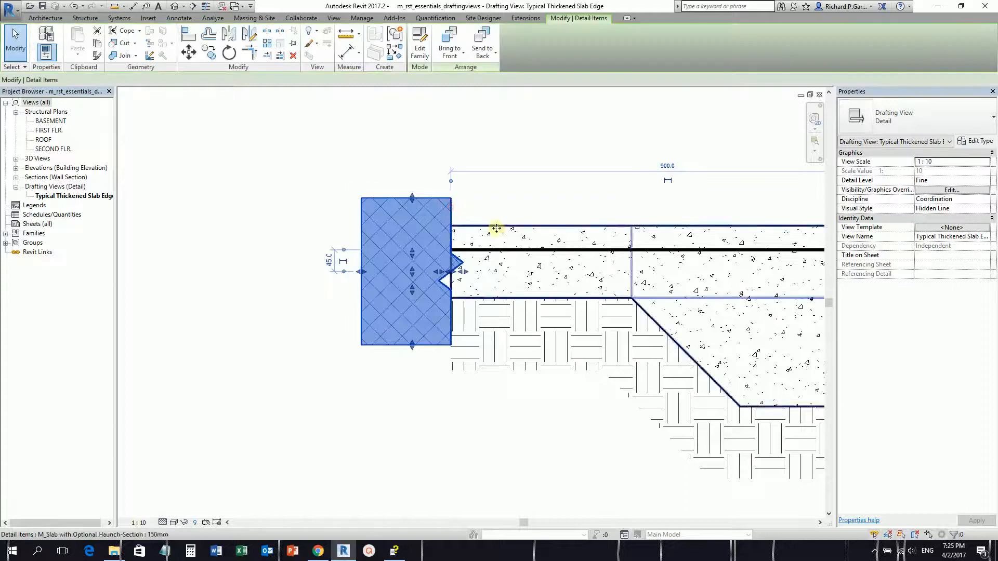
pyautogui.press('Right')
pyautogui.press('Right')
pyautogui.press('Right')
pyautogui.press('Right')
pyautogui.press('Right')
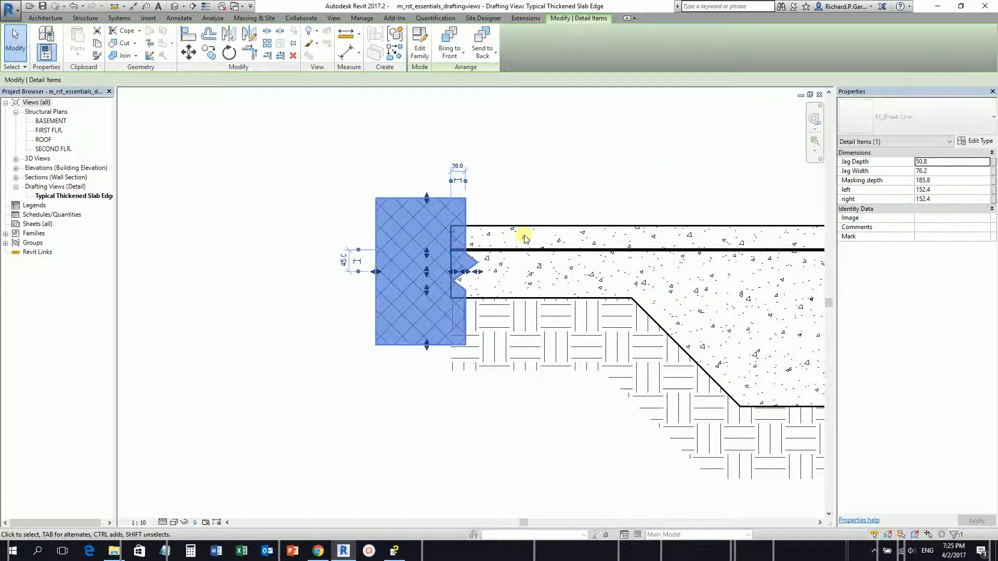
pyautogui.press('Down')
pyautogui.press('Down')
pyautogui.press('Down')
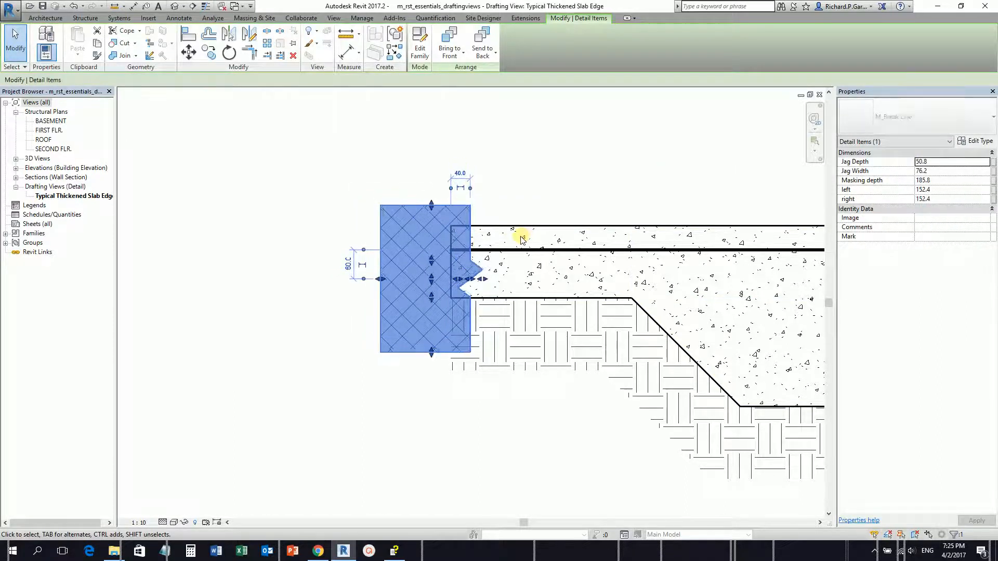
pyautogui.press('Right')
pyautogui.press('Right')
pyautogui.press('Right')
pyautogui.press('Down')
pyautogui.press('Down')
pyautogui.press('Down')
pyautogui.press('Left')
pyautogui.press('Left')
pyautogui.press('Left')
pyautogui.press('Left')
pyautogui.press('Left')
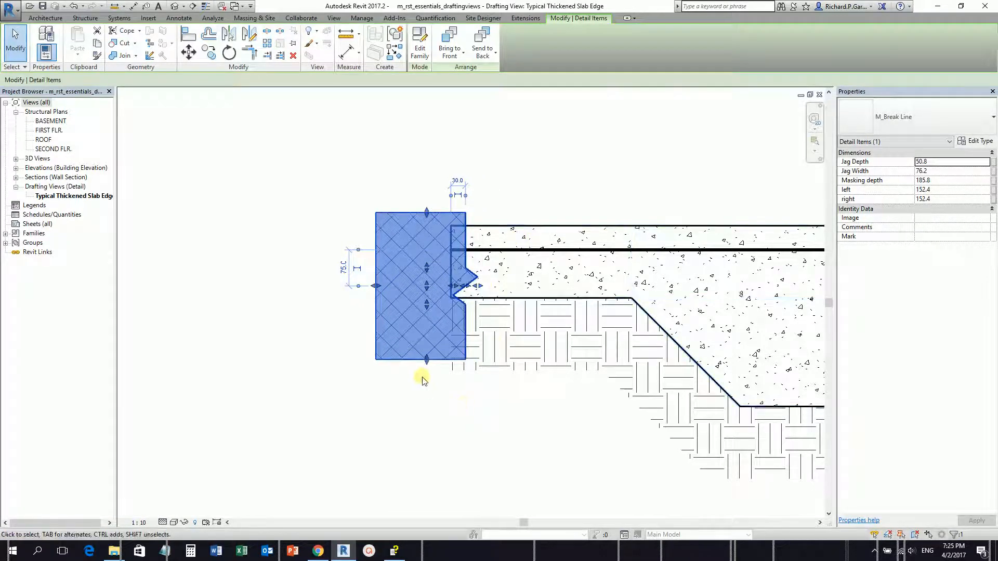
# Step: Stretch the break line's lower end past the bottom of the earth hatch, reduce its masking depth, and deselect it
pyautogui.moveTo(427, 359); pyautogui.dragTo(424, 384)
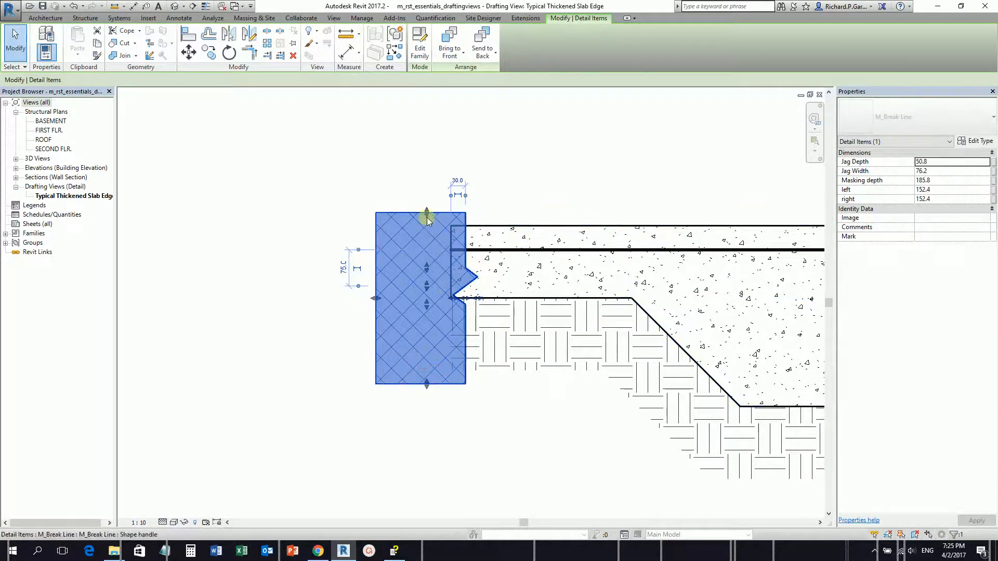
pyautogui.moveTo(375, 298); pyautogui.dragTo(401, 298)
pyautogui.click(336, 209)
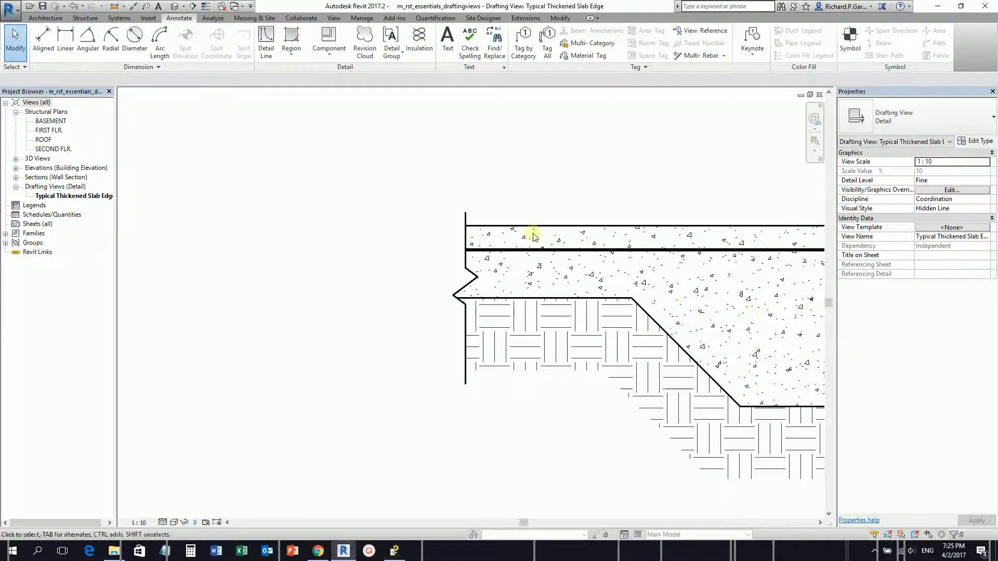
# Step: Extend the break line's upper end slightly further above the slab's top surface and deselect it
pyautogui.moveTo(631, 279); pyautogui.dragTo(473, 236, button='middle')
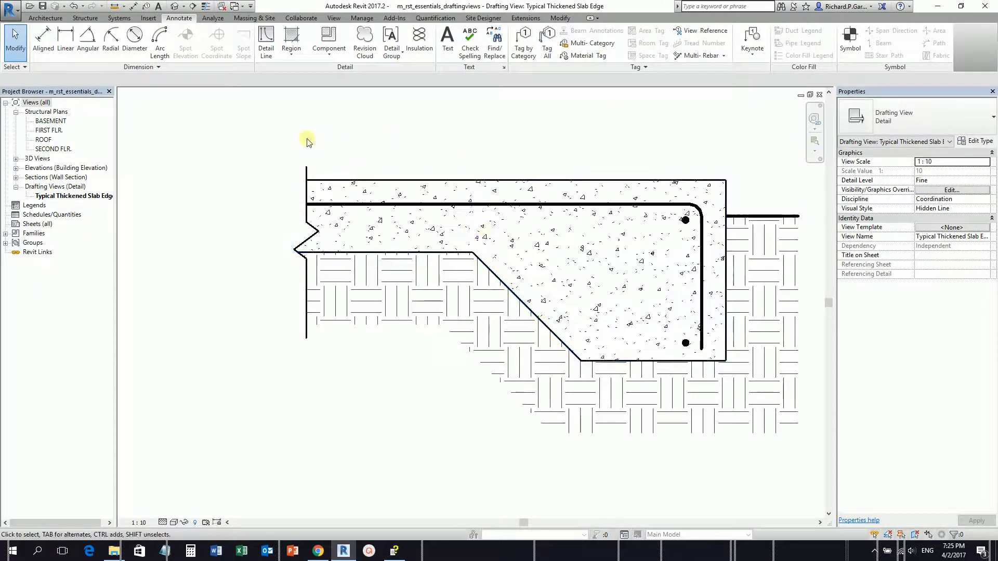
pyautogui.click(299, 163)
pyautogui.moveTo(280, 169); pyautogui.dragTo(279, 156)
pyautogui.click(391, 149)
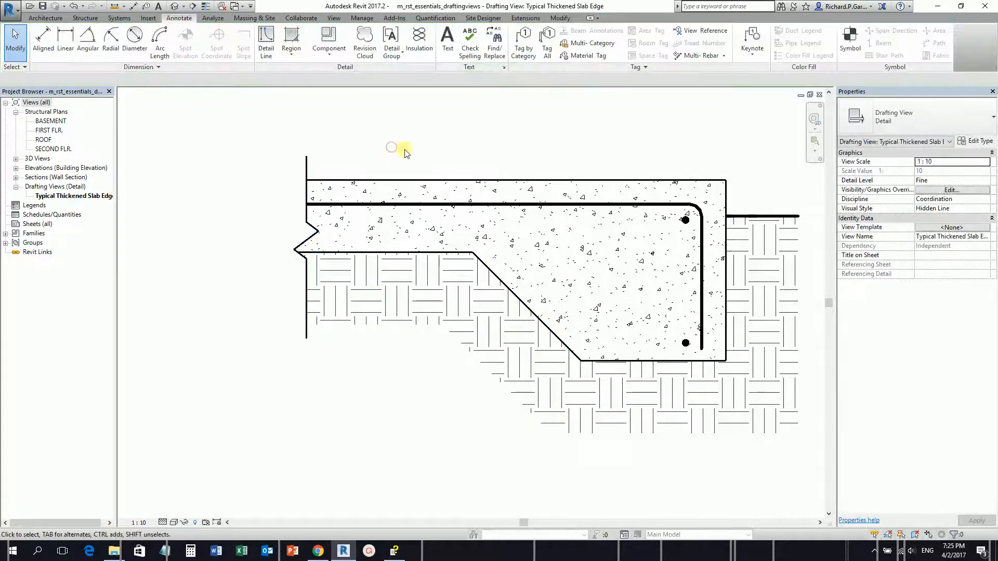
pyautogui.moveTo(581, 400); pyautogui.dragTo(520, 390, button='middle')
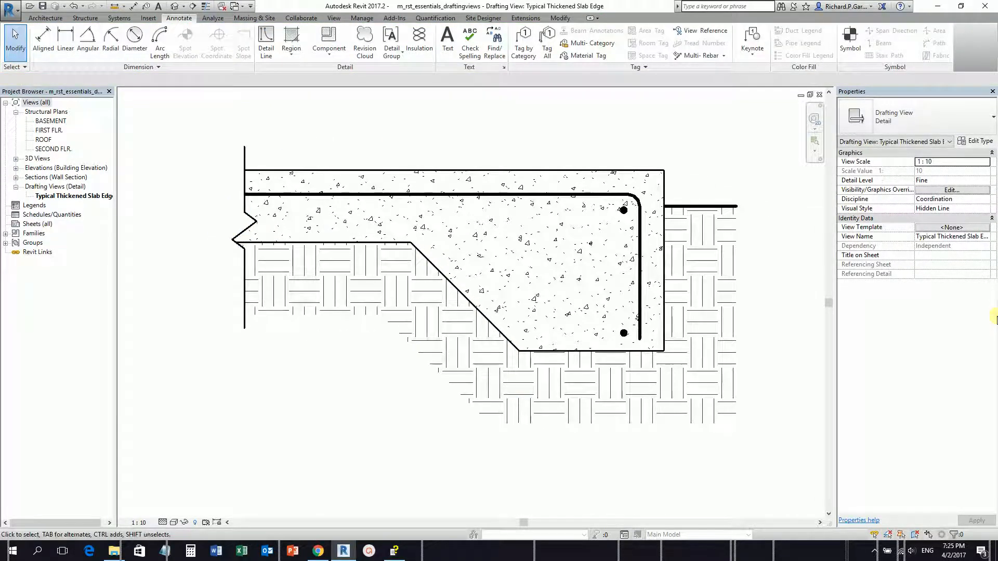
pyautogui.click(997, 319)
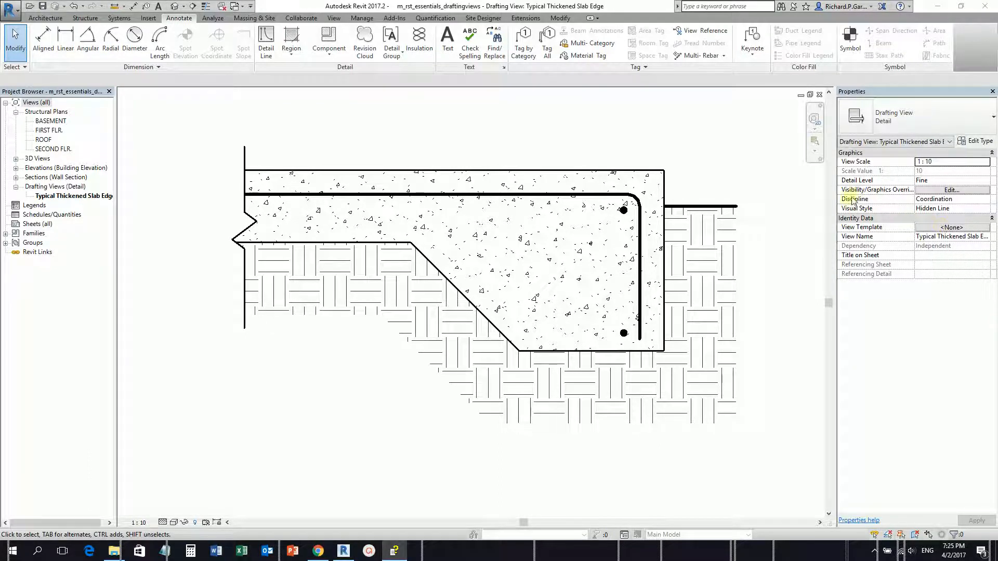
pyautogui.click(482, 177)
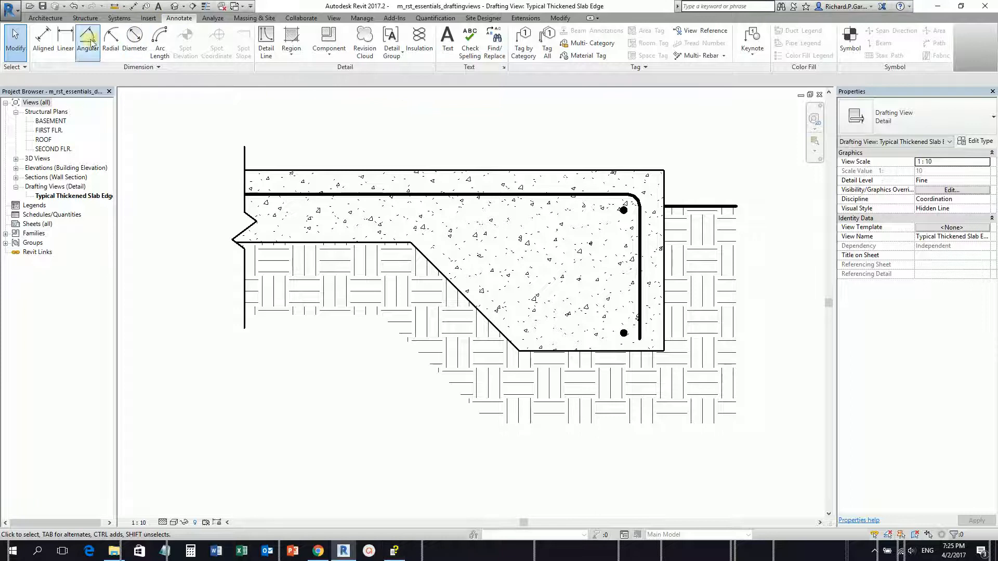
# Step: Place an aligned dimension from the ground line to the underside of the thickened slab, outside the earth hatch, and end the dimensioning
pyautogui.click(42, 41)
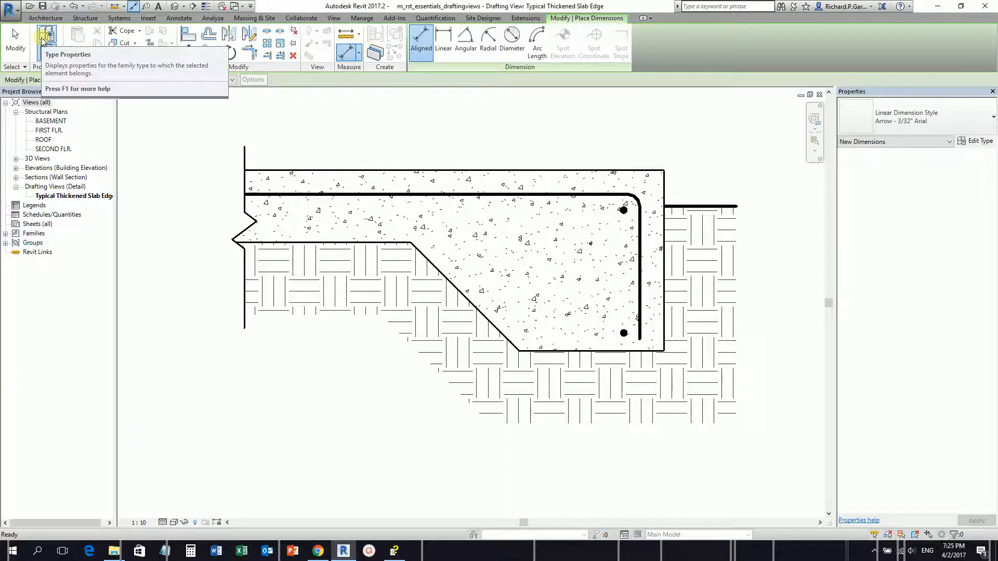
pyautogui.moveTo(510, 261); pyautogui.dragTo(347, 221, button='middle')
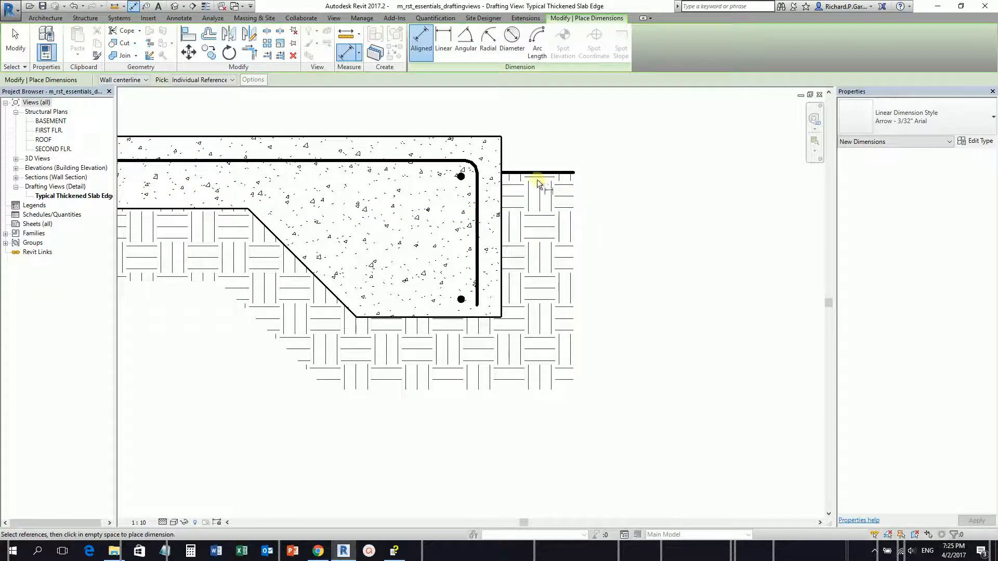
pyautogui.press('ctrl')
pyautogui.press('ctrl')
pyautogui.press('ctrl')
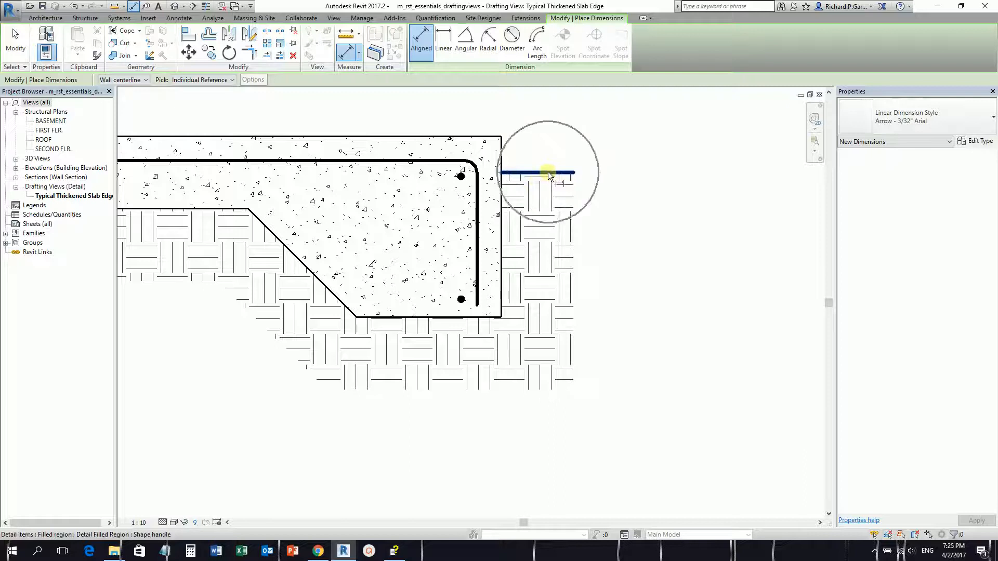
pyautogui.press('ctrl')
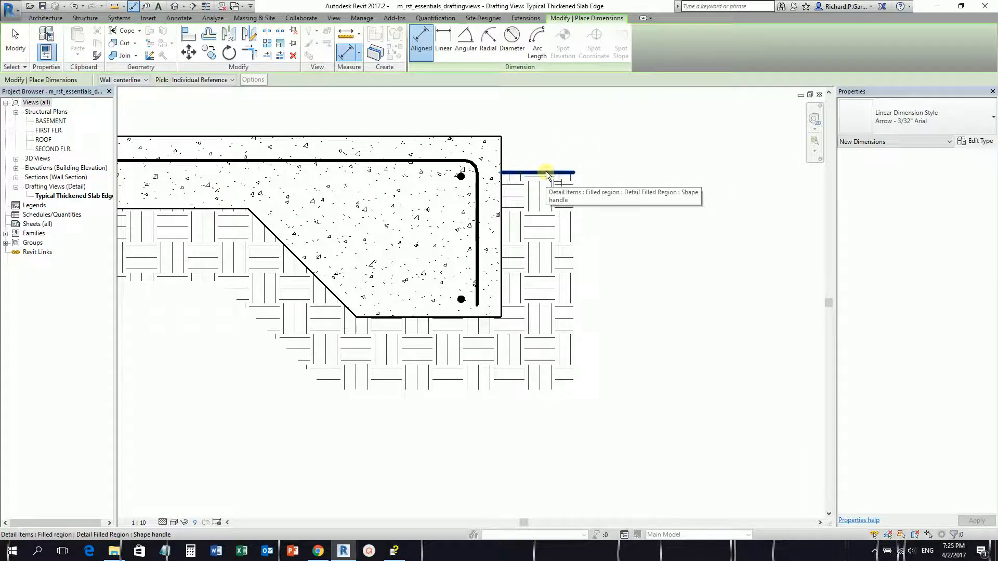
pyautogui.click(545, 170)
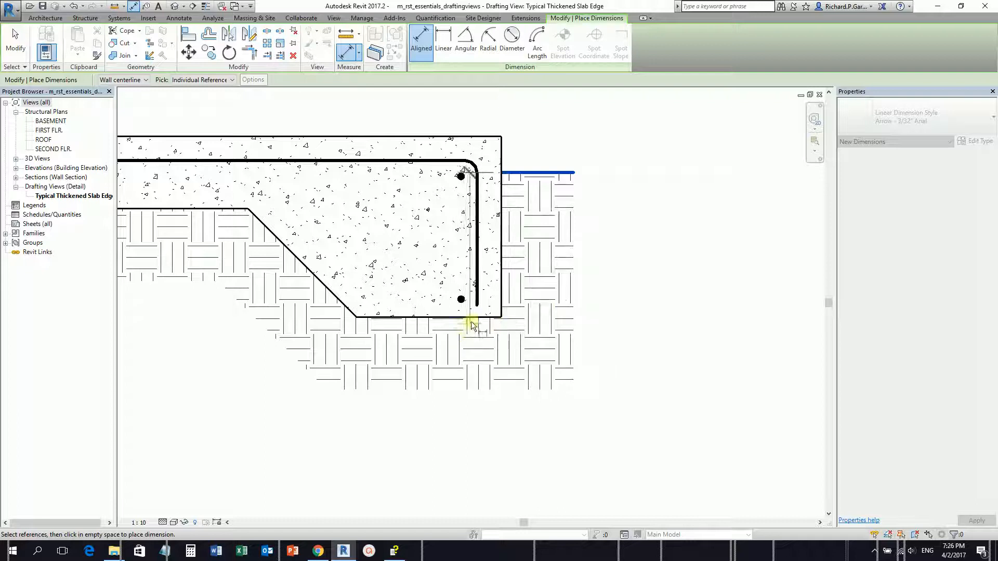
pyautogui.press('ctrl')
pyautogui.press('ctrl')
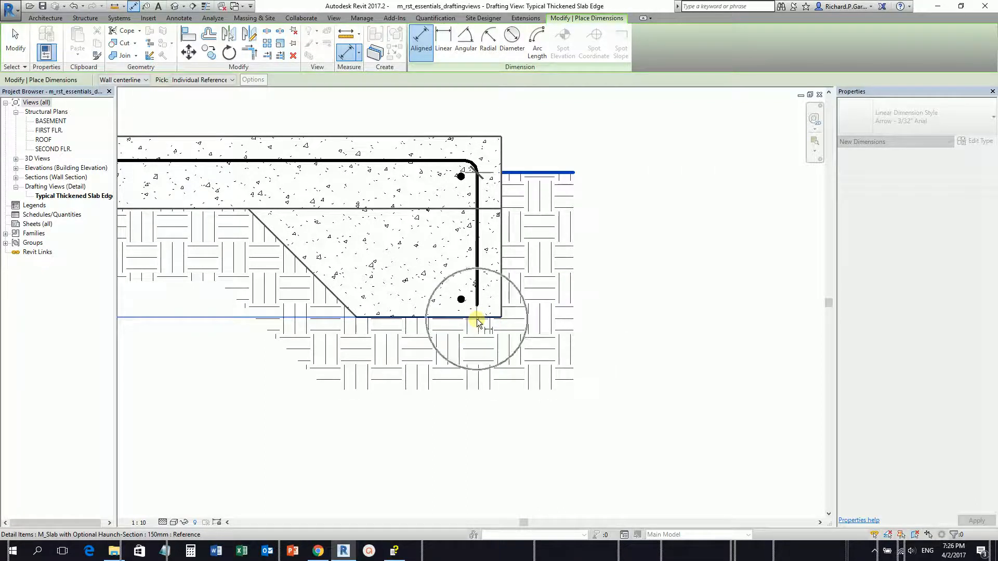
pyautogui.click(477, 323)
pyautogui.moveTo(628, 335); pyautogui.dragTo(552, 325, button='middle')
pyautogui.press('ctrl')
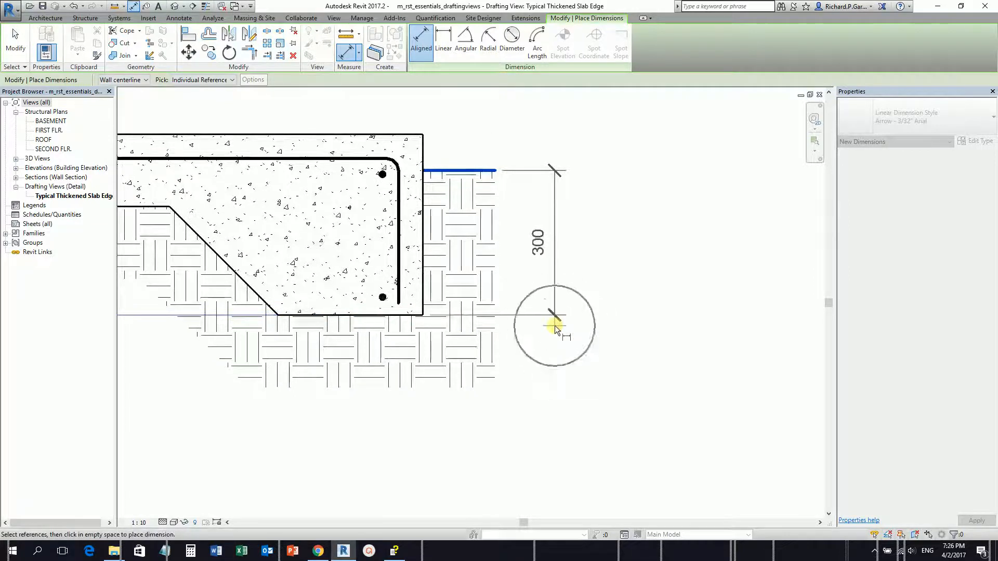
pyautogui.click(554, 326)
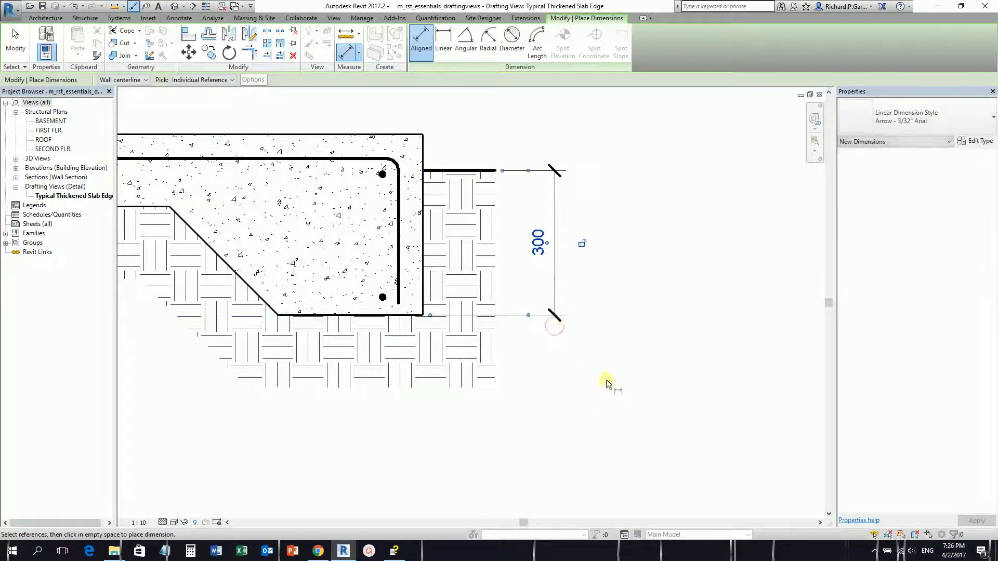
pyautogui.click(15, 42)
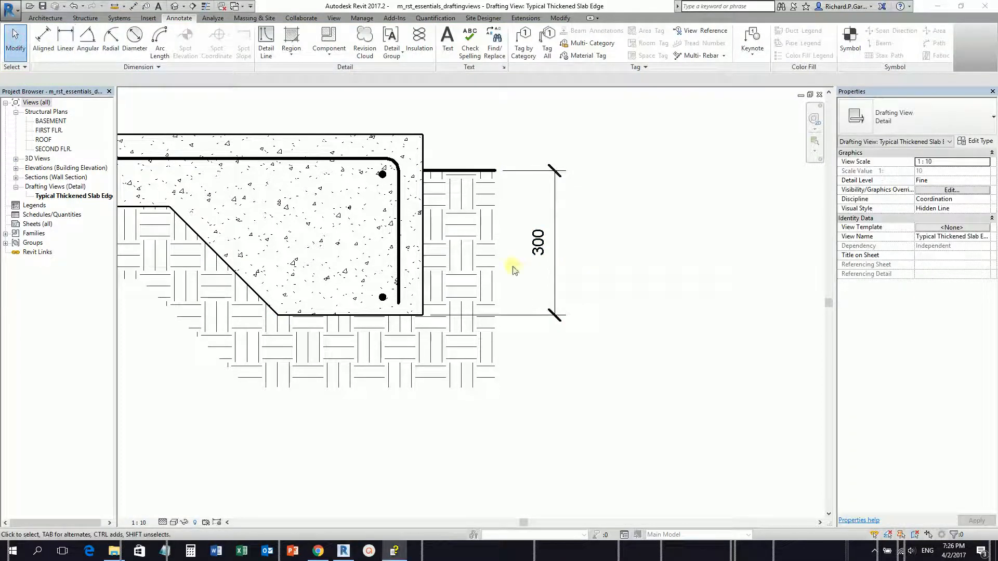
# Step: Add the suffix MIN to the text of the vertical dimension beside the thickened slab edge
pyautogui.press('ctrl')
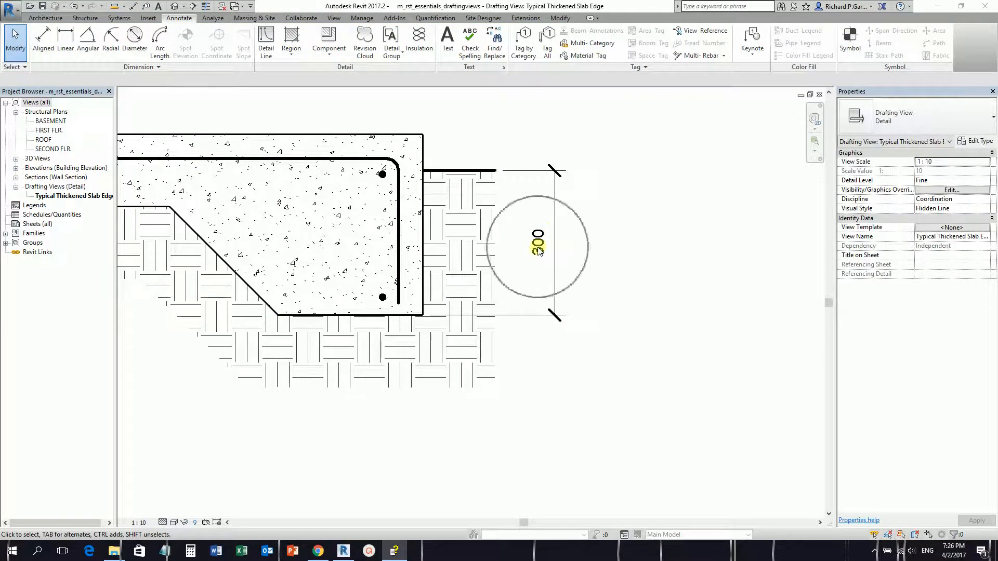
pyautogui.scroll(3, 531, 252)
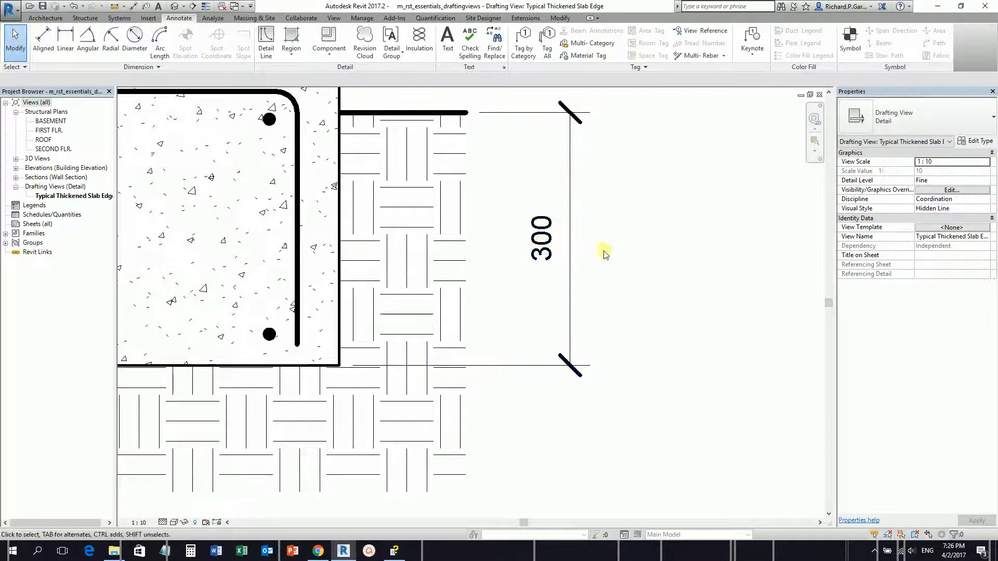
pyautogui.moveTo(617, 260); pyautogui.dragTo(685, 292, button='middle')
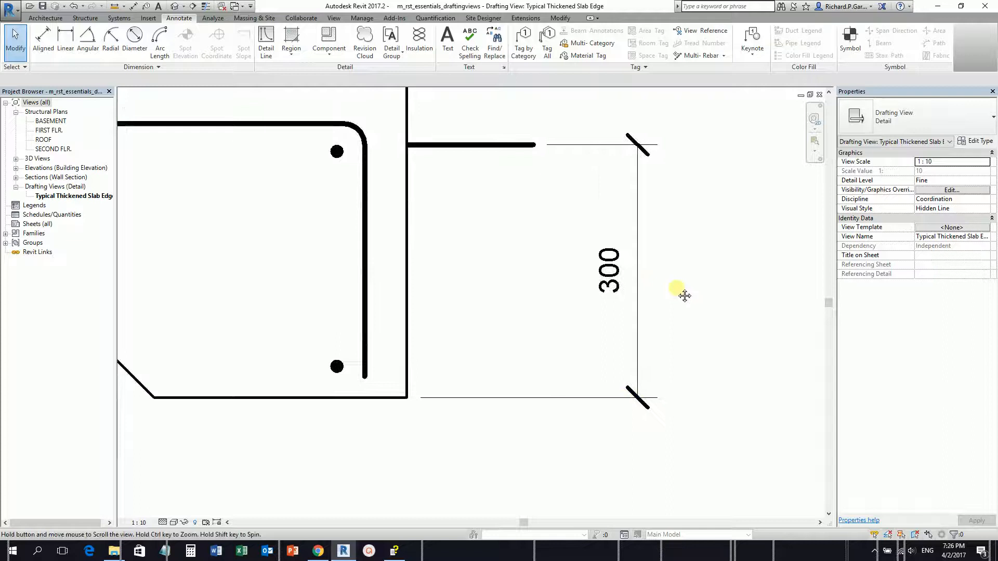
pyautogui.click(612, 271)
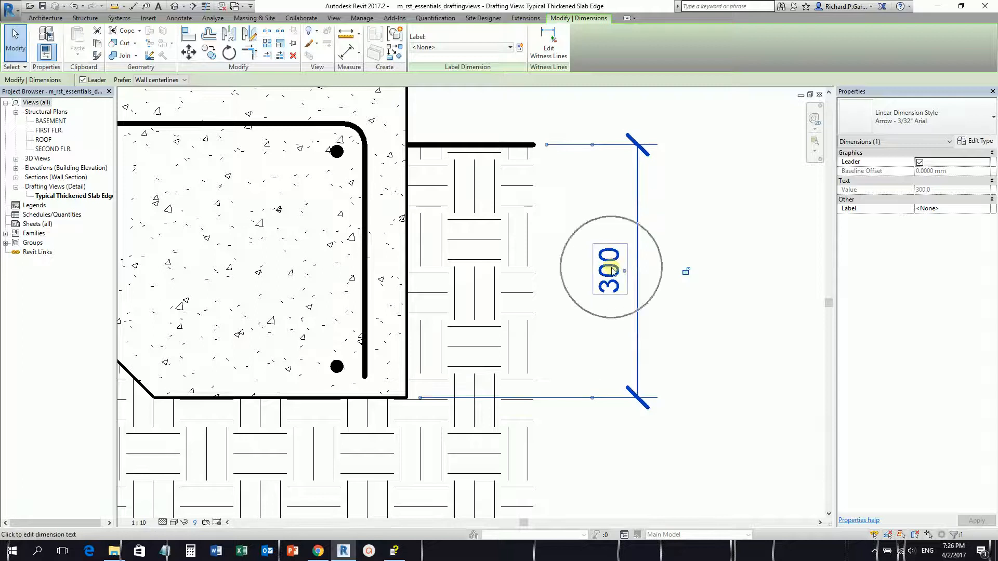
pyautogui.click(612, 269)
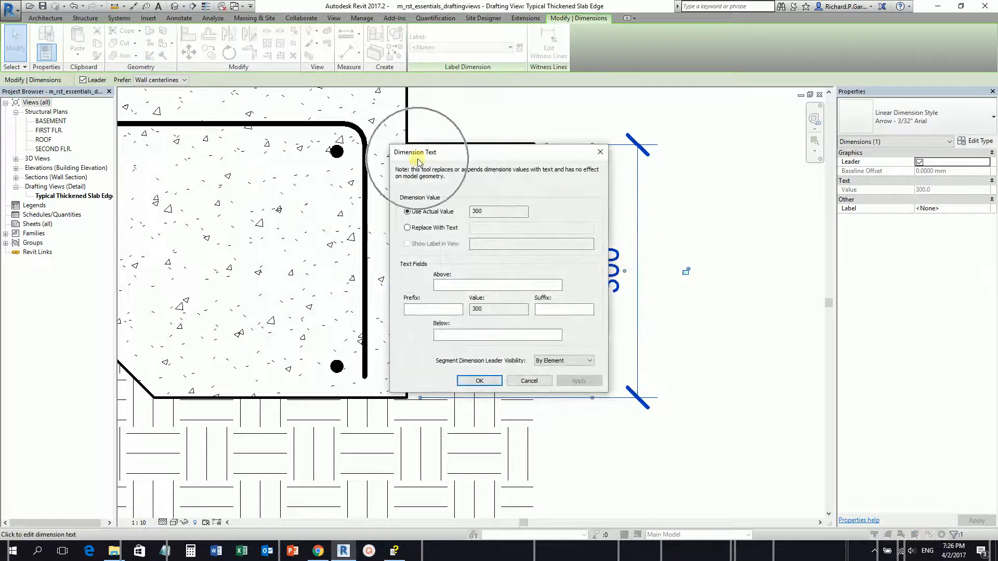
pyautogui.press('ctrl')
pyautogui.press('ctrl')
pyautogui.press('ctrl')
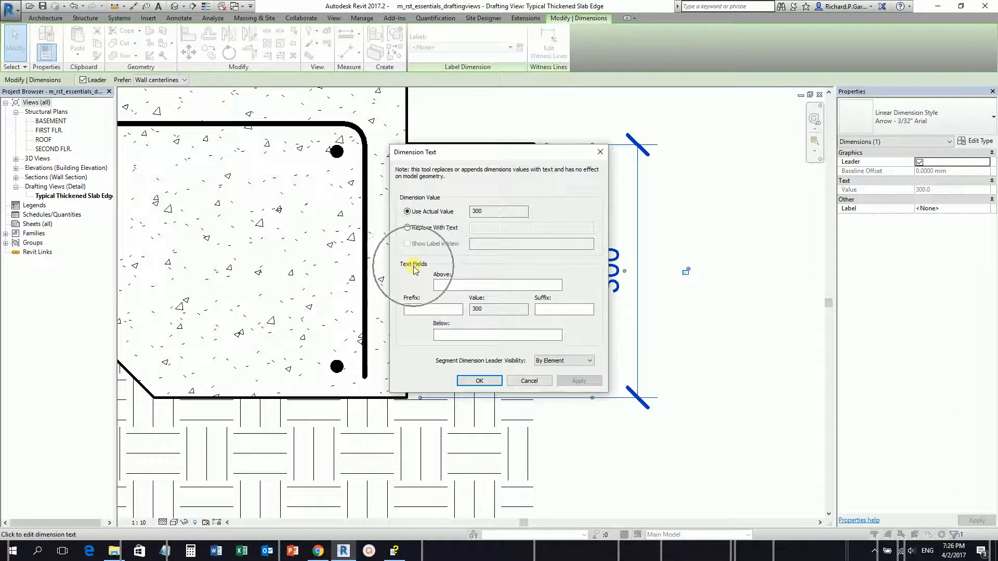
pyautogui.click(549, 311)
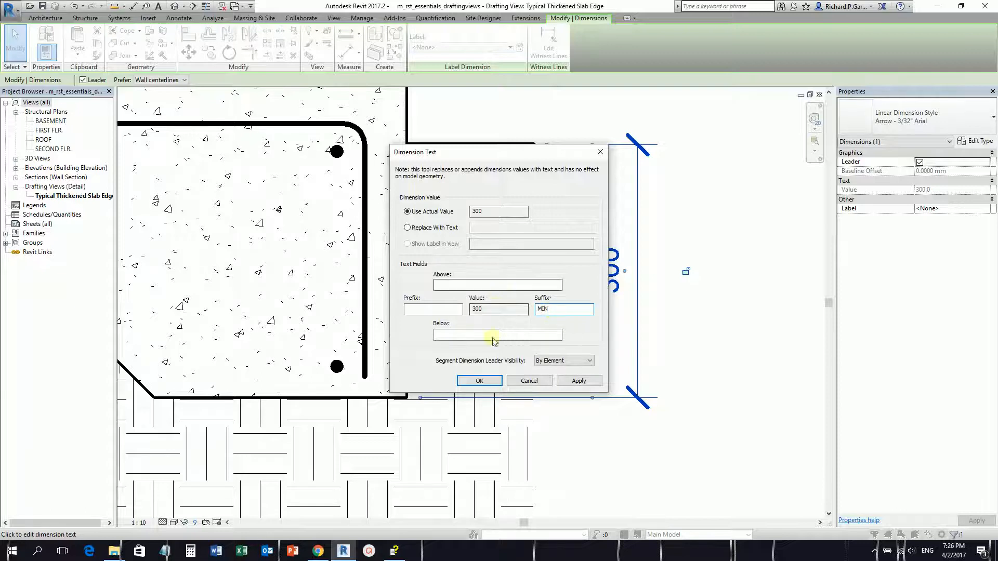
pyautogui.press('ctrl')
pyautogui.click(479, 381)
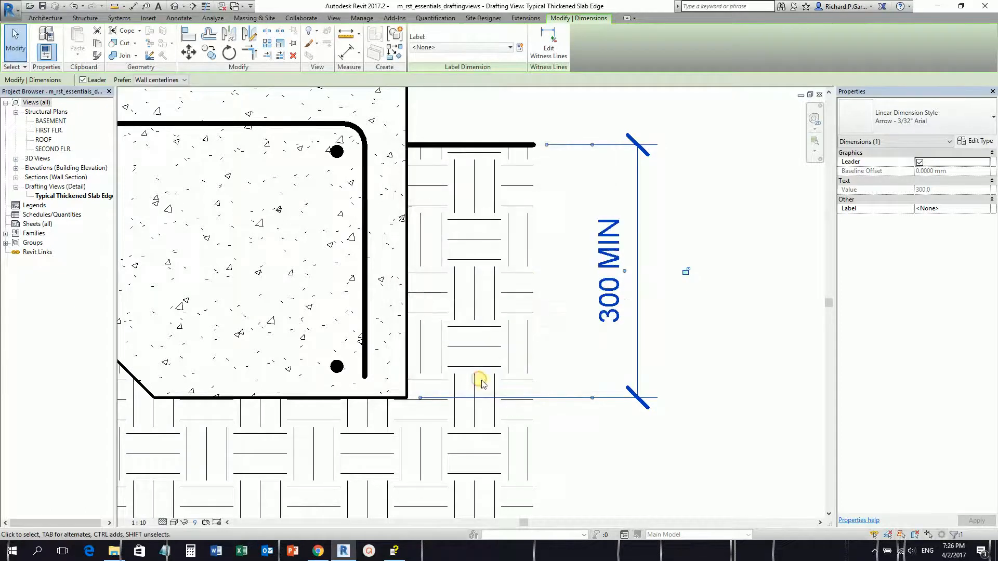
# Step: Place an aligned dimension across the flat underside of the thickened slab, positioned below the earth hatch, and end the dimensioning
pyautogui.click(744, 225)
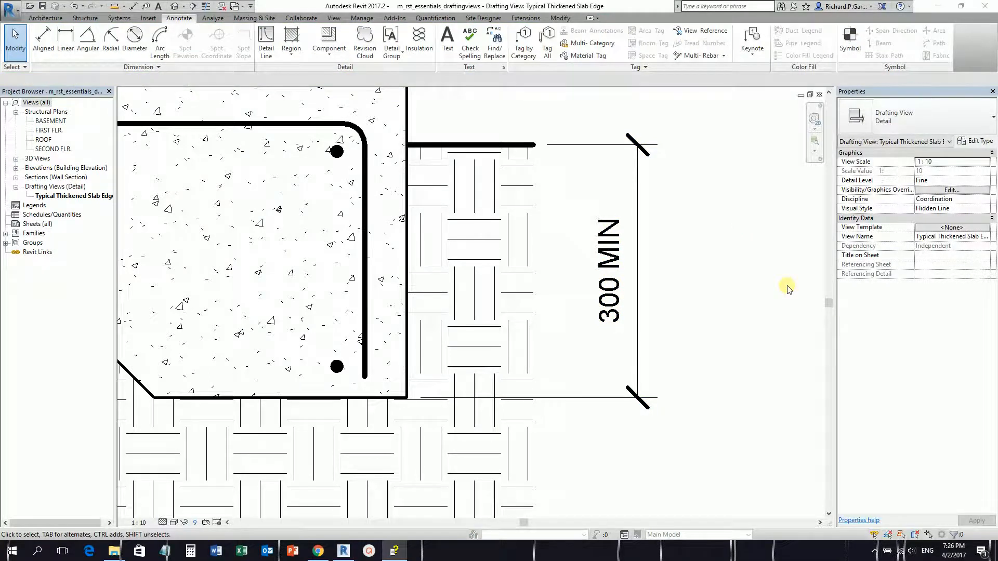
pyautogui.scroll(-4, 697, 229)
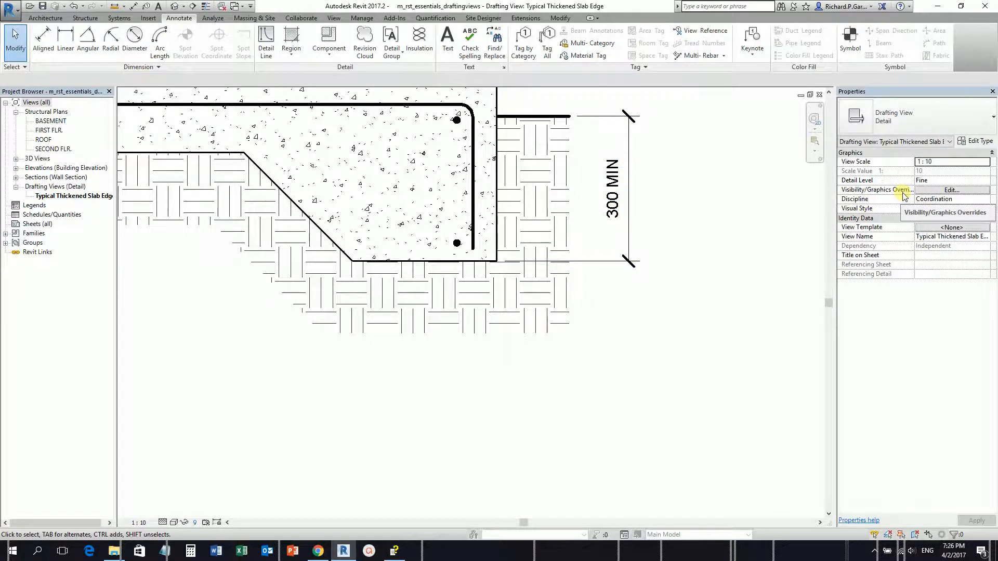
pyautogui.click(43, 37)
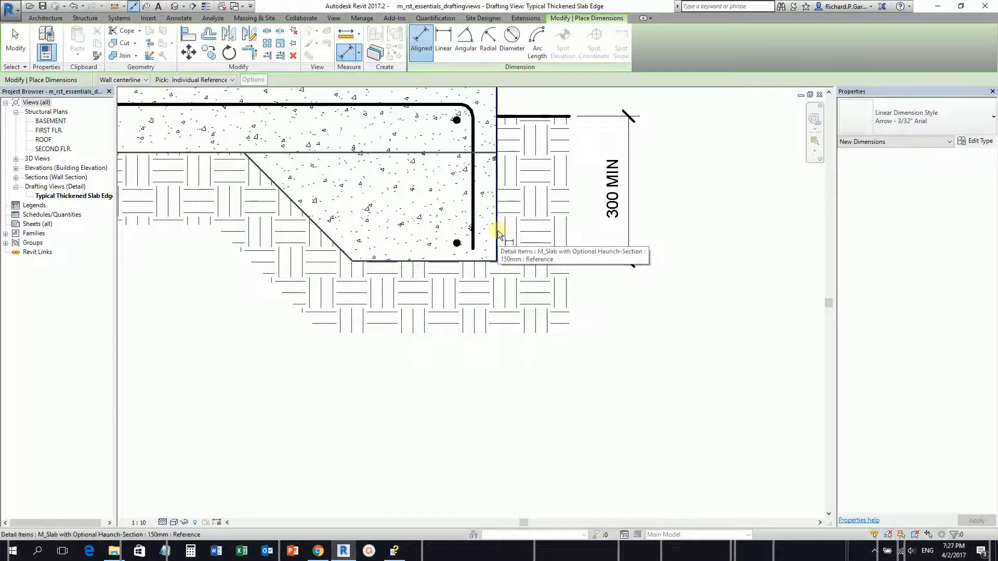
pyautogui.scroll(-3, 497, 229)
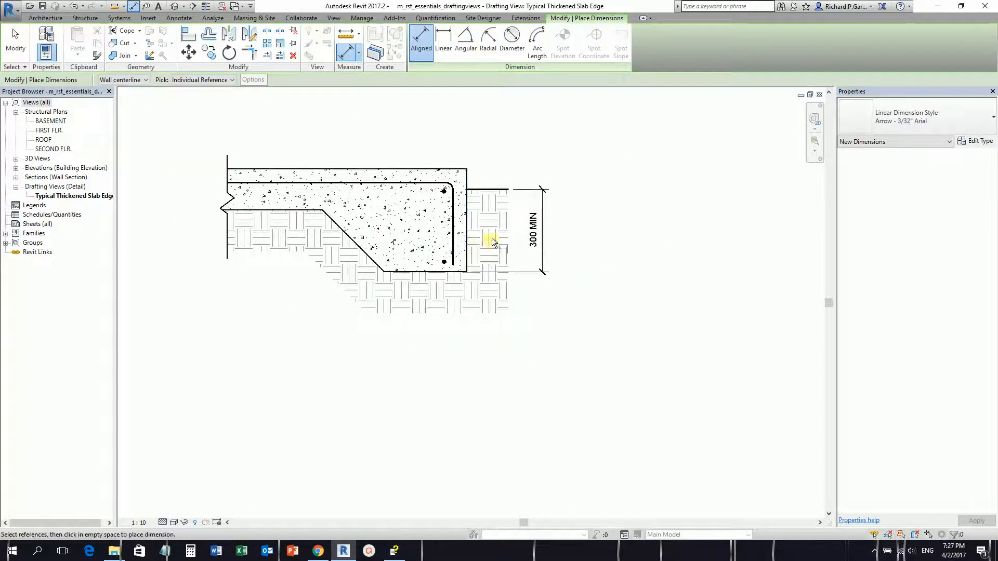
pyautogui.click(468, 180)
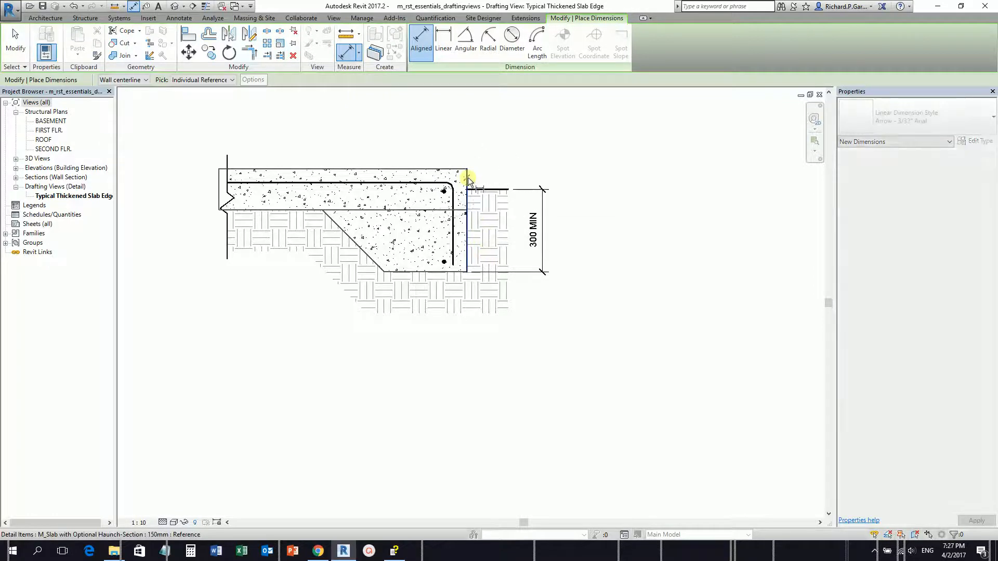
pyautogui.click(385, 264)
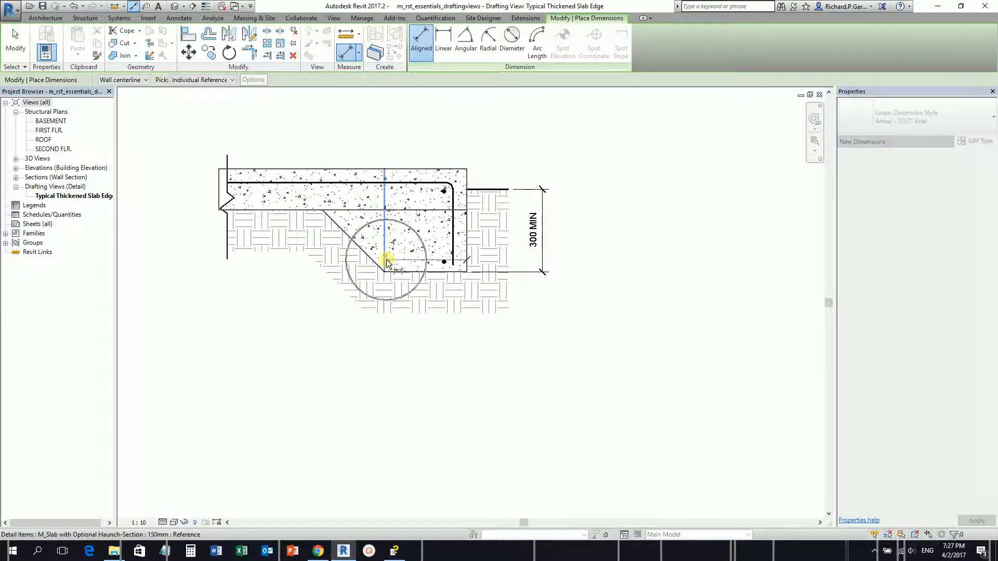
pyautogui.press('ctrl')
pyautogui.press('ctrl')
pyautogui.press('ctrl')
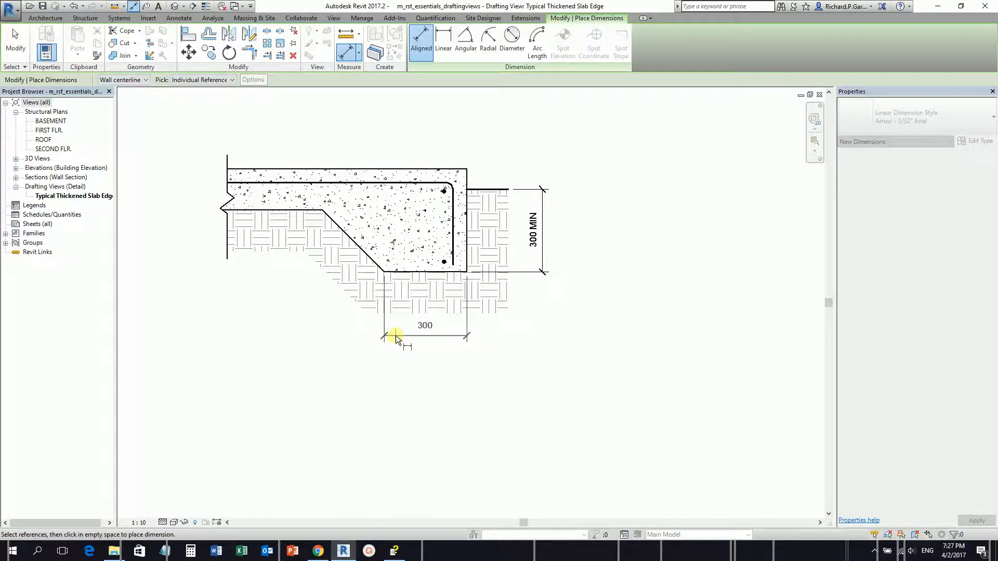
pyautogui.click(395, 339)
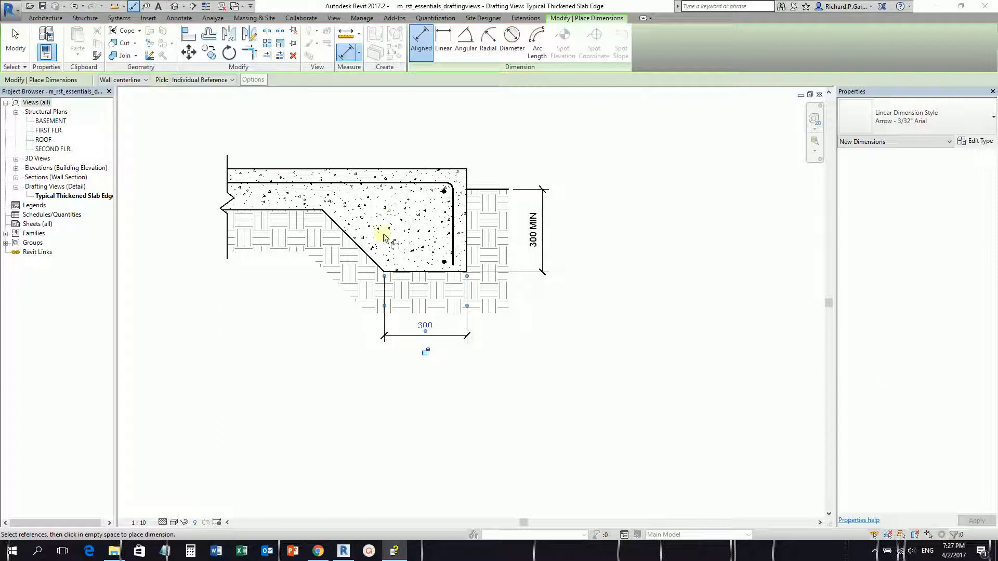
pyautogui.click(15, 44)
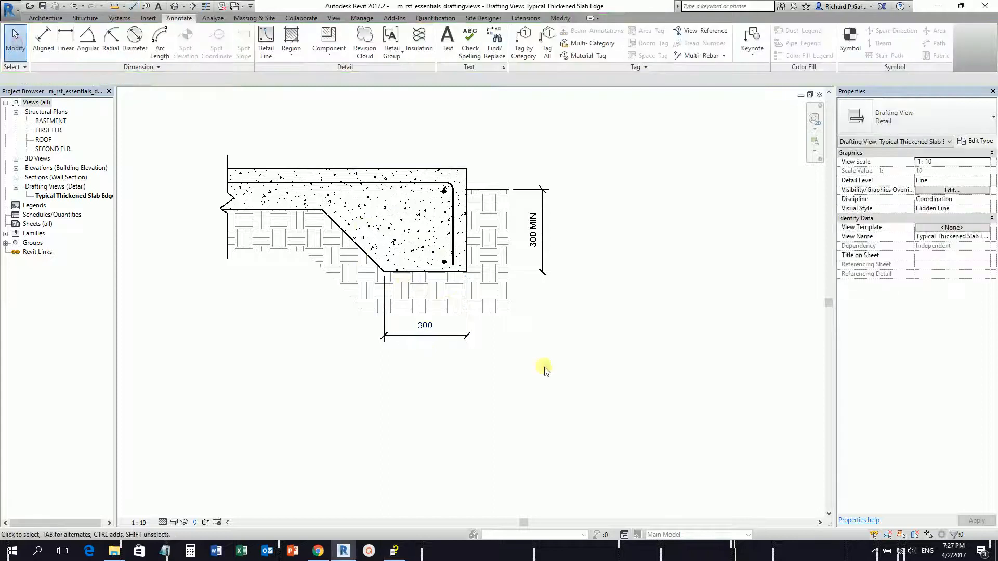
# Step: Replace the value of the horizontal dimension below the thickened slab with the text SEE PLAN and deselect it
pyautogui.scroll(2, 492, 301)
pyautogui.scroll(1, 492, 301)
pyautogui.click(373, 352)
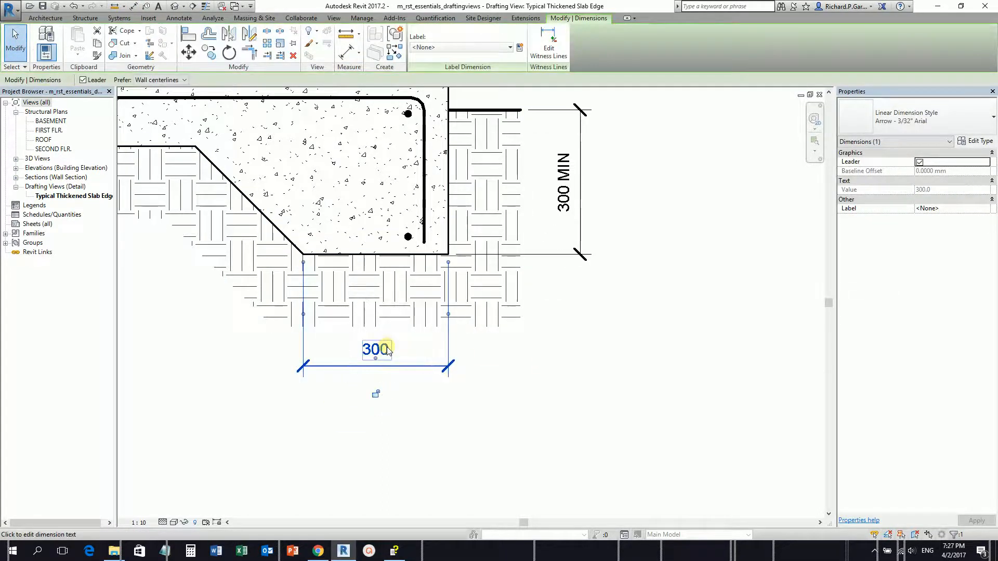
pyautogui.click(387, 350)
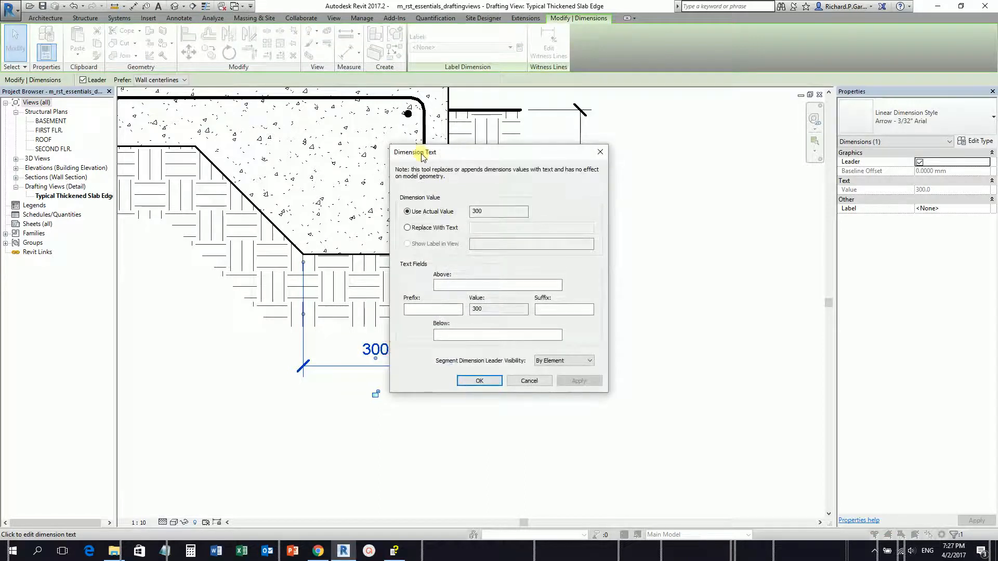
pyautogui.click(408, 228)
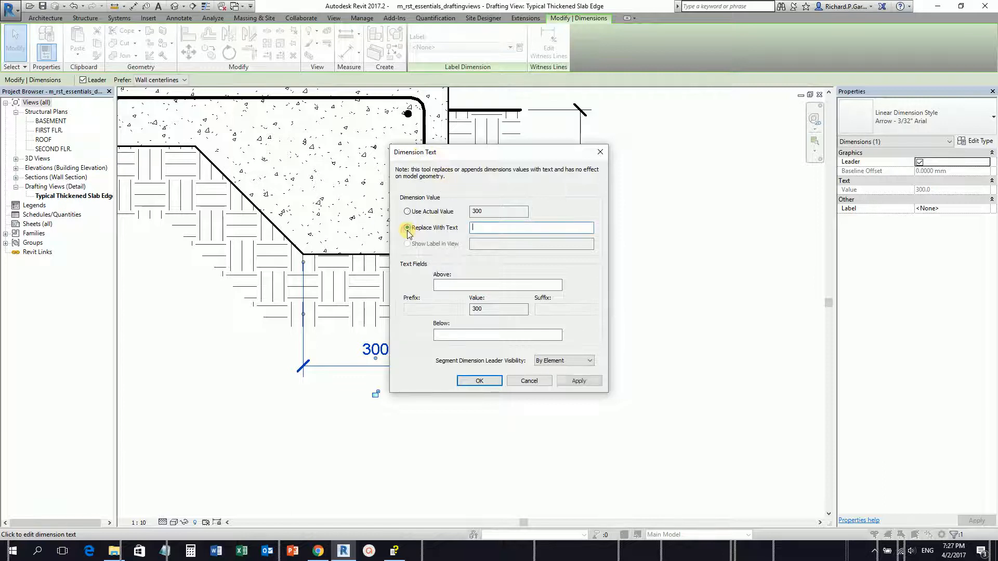
pyautogui.click(488, 227)
pyautogui.write('SE')
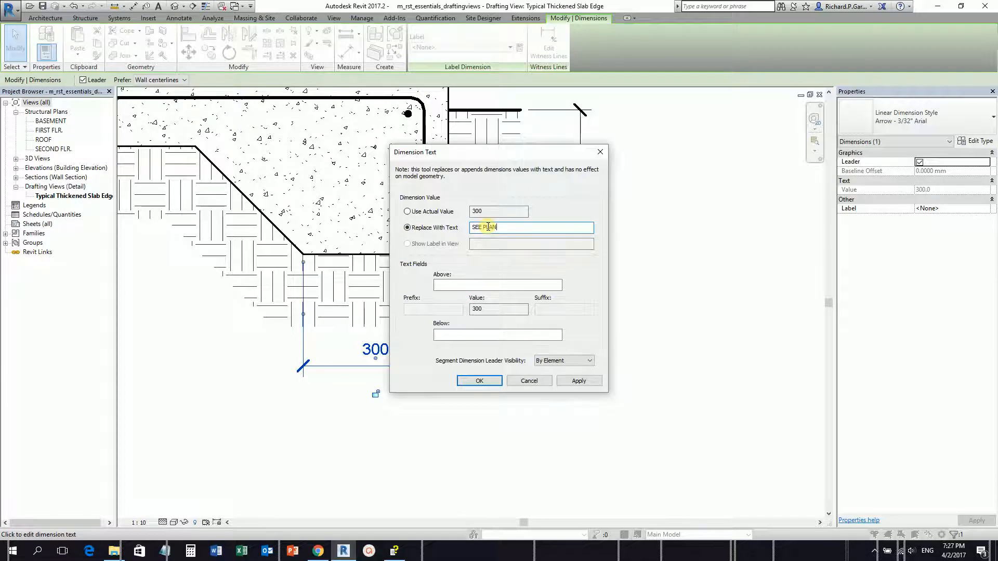
pyautogui.write('E PLAN')
pyautogui.click(487, 381)
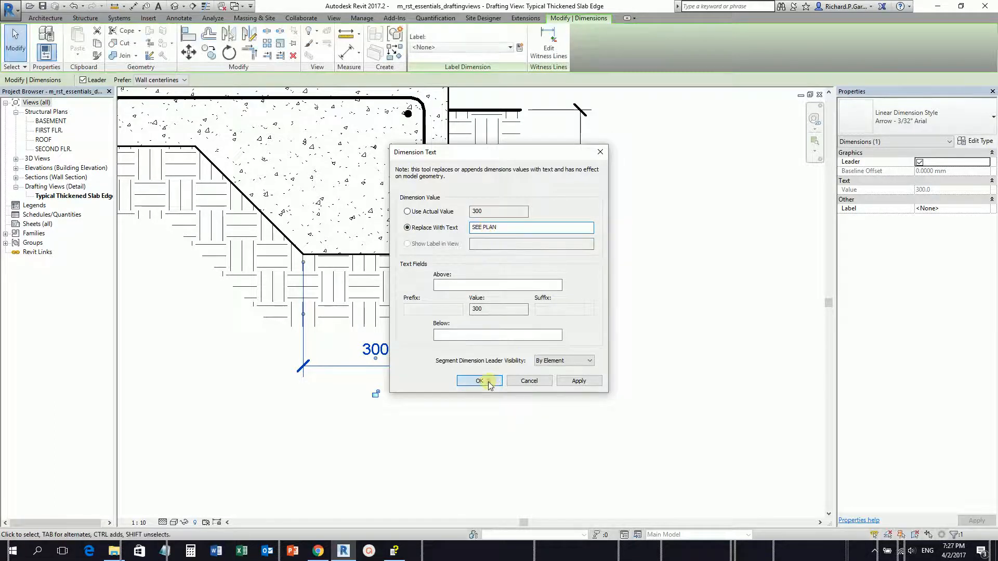
pyautogui.click(507, 387)
# Step: Start a 2.5mm Arial text note with a two-segment leader from the horizontal reinforcing bar, running up above the slab and then right
pyautogui.scroll(-2, 612, 361)
pyautogui.moveTo(462, 306)
pyautogui.mouseDown(button='middle')
pyautogui.moveTo(586, 335)
pyautogui.moveTo(603, 357)
pyautogui.mouseUp(button='middle')
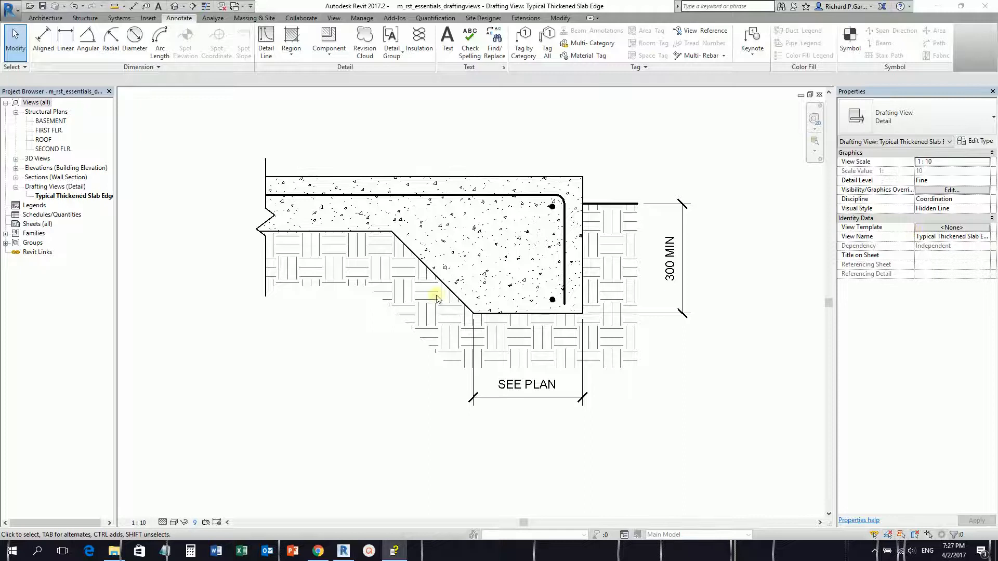
pyautogui.click(448, 48)
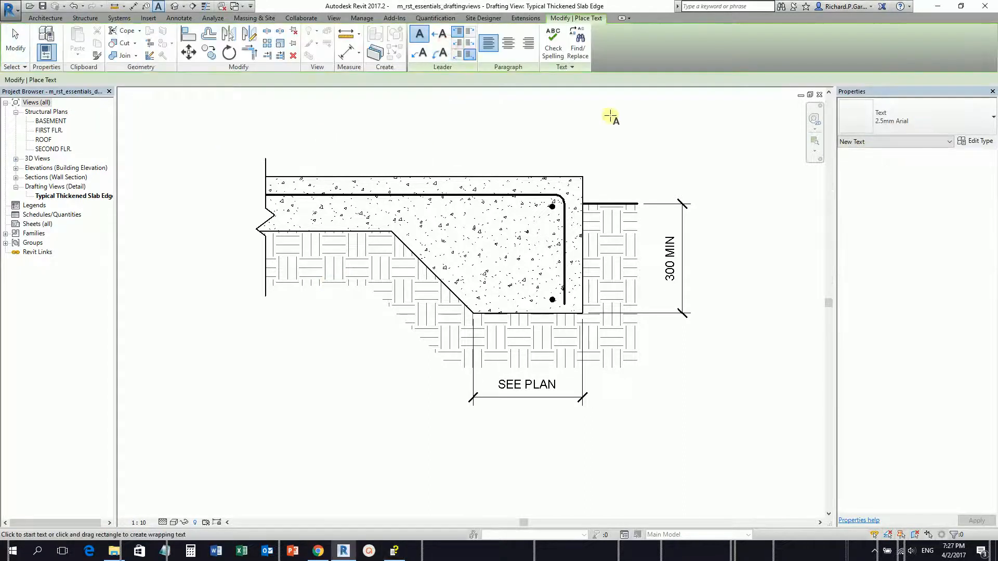
pyautogui.click(893, 126)
pyautogui.press('ctrl')
pyautogui.press('ctrl')
pyautogui.press('ctrl')
pyautogui.press('ctrl')
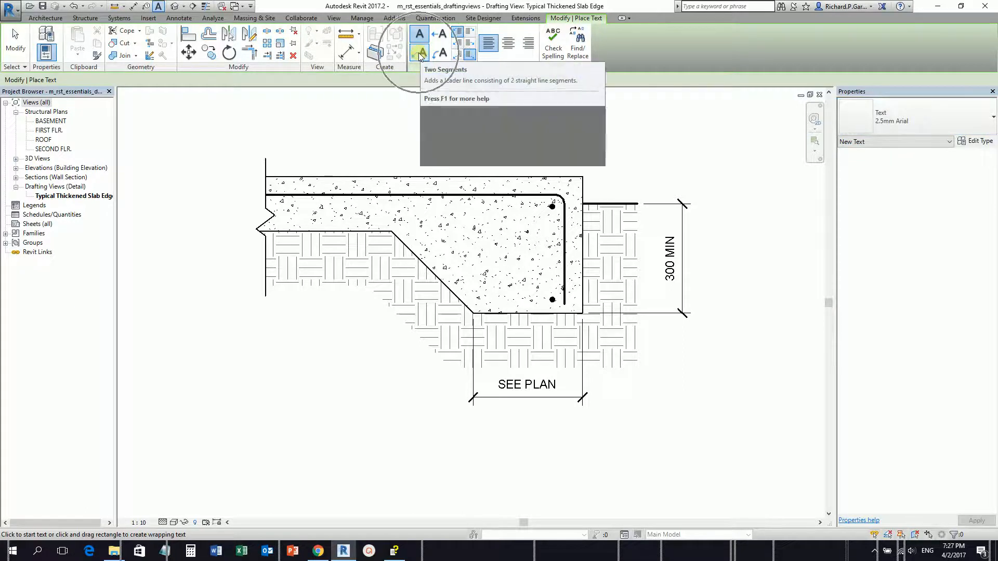
pyautogui.click(420, 53)
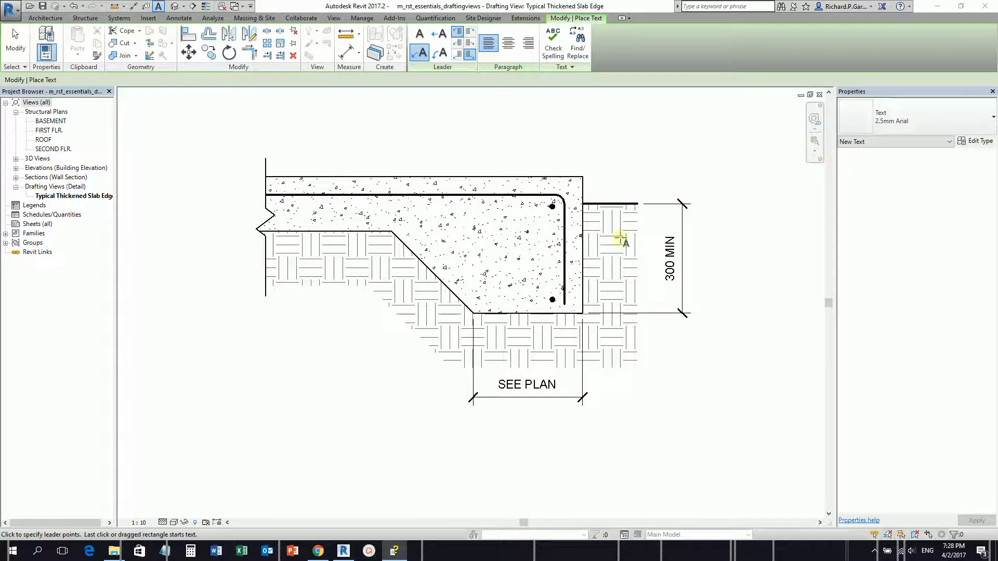
pyautogui.moveTo(521, 279); pyautogui.dragTo(434, 384, button='middle')
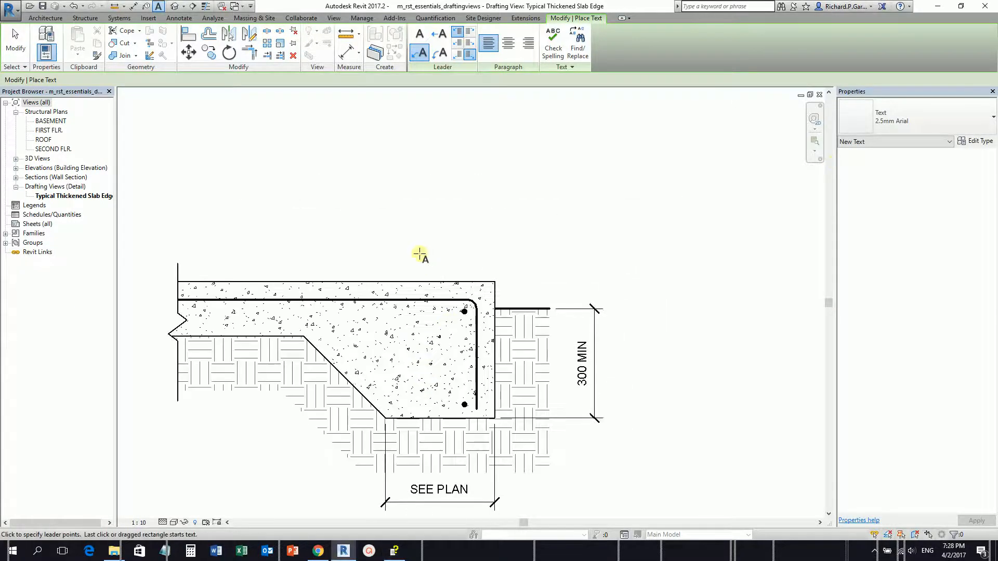
pyautogui.click(422, 297)
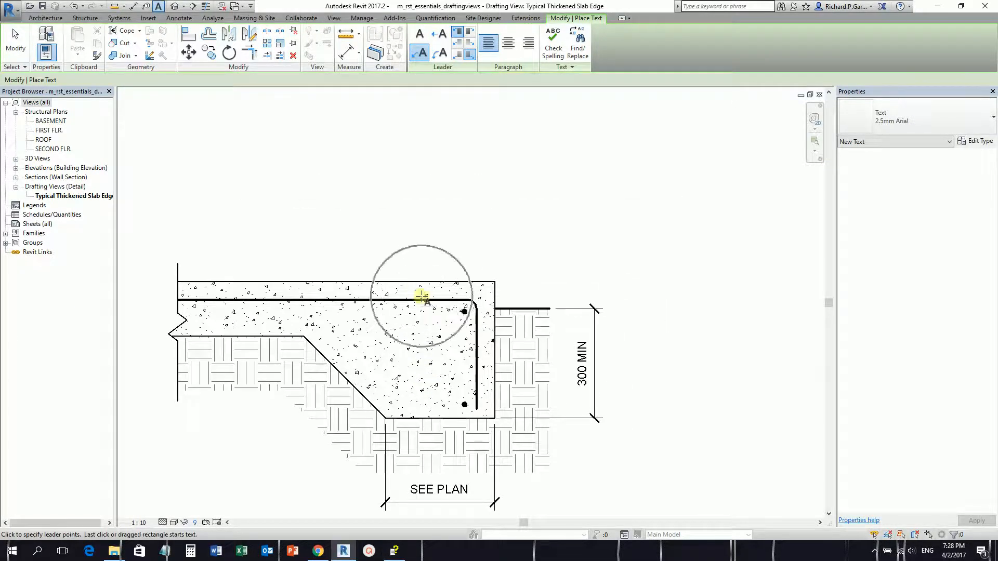
pyautogui.press('ctrl')
pyautogui.press('ctrl')
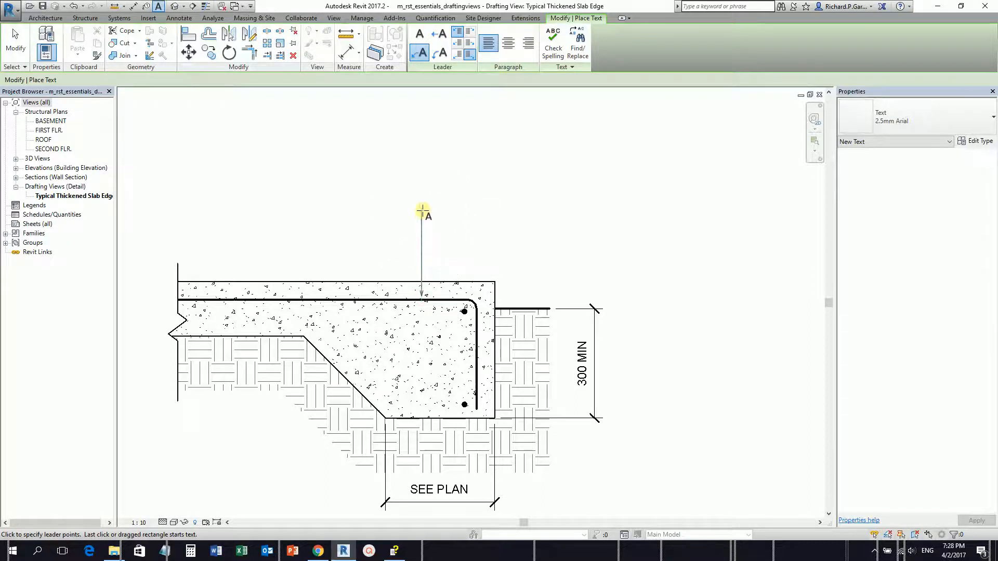
pyautogui.click(423, 211)
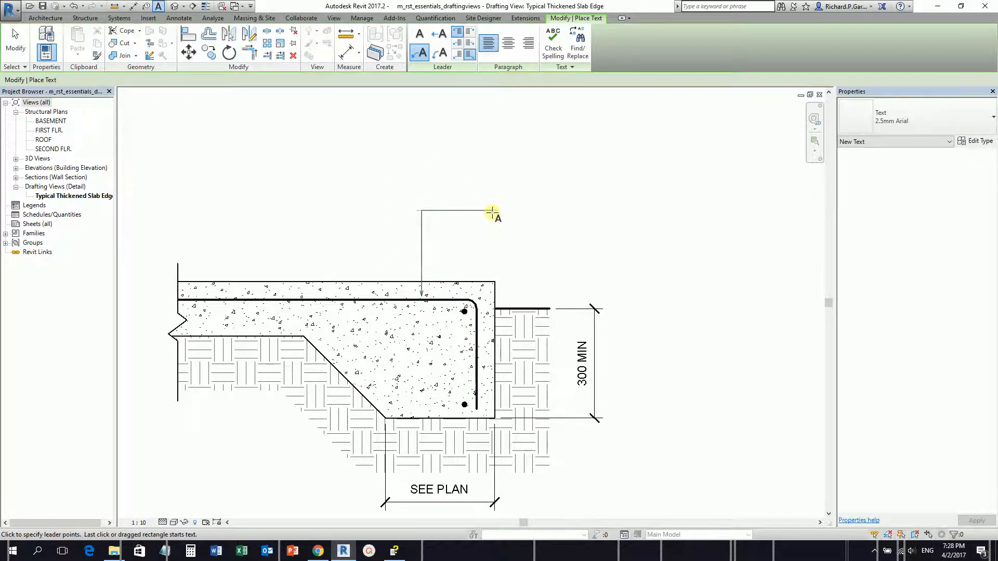
pyautogui.click(491, 211)
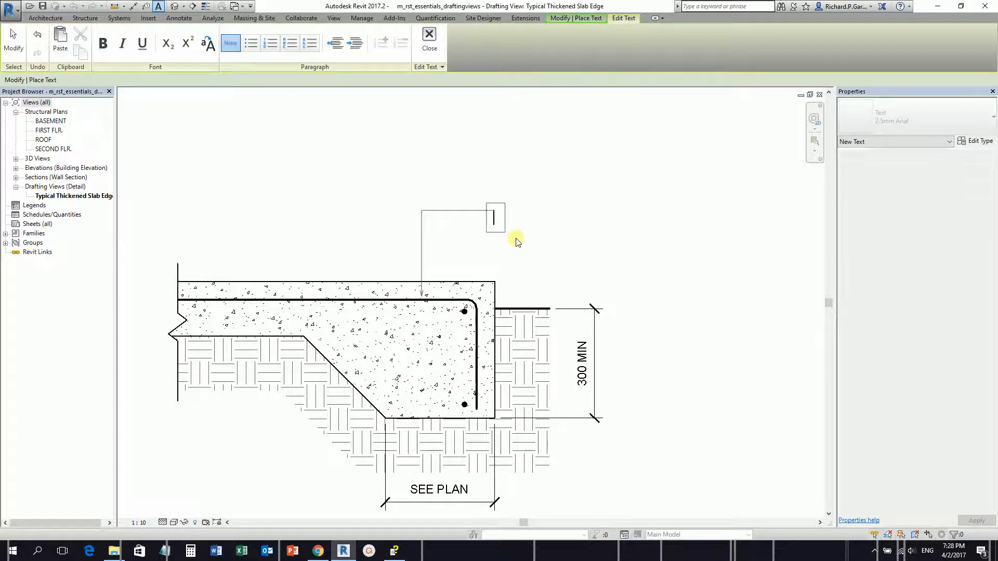
# Step: Enter the four-line note "PROVIDE DOWELS TO / MATCH SLAB REIN. / (SEE PLANS FOR SLAB / CONSTRUCTION)" and finish the text command
pyautogui.write('PROVIDE DOWELS TO')
pyautogui.press('Return')
pyautogui.write('MATHC')
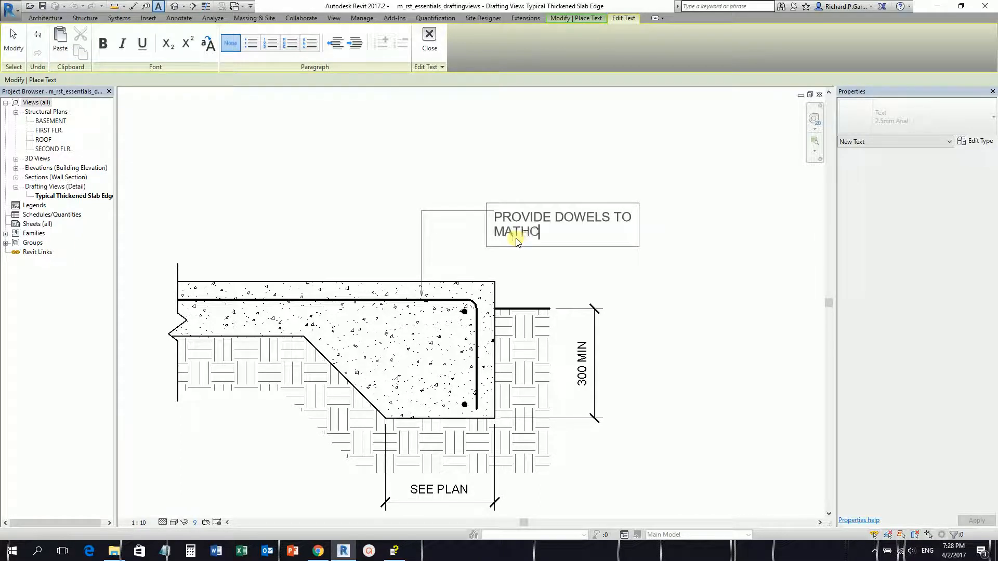
pyautogui.press('BackSpace')
pyautogui.press('BackSpace')
pyautogui.write('CH SLAB REI')
pyautogui.press('Return')
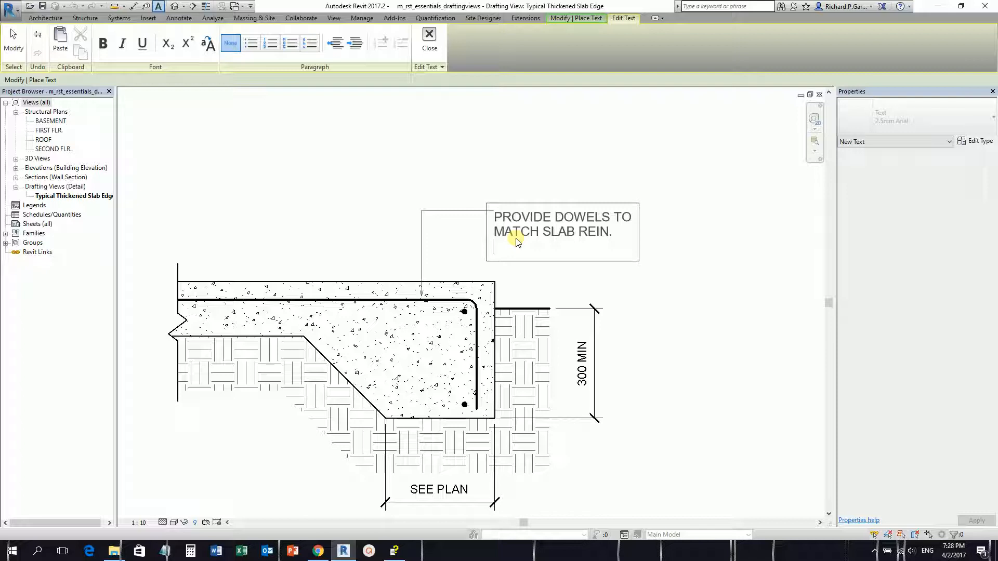
pyautogui.write('(SEE PLANS FOR SLAB')
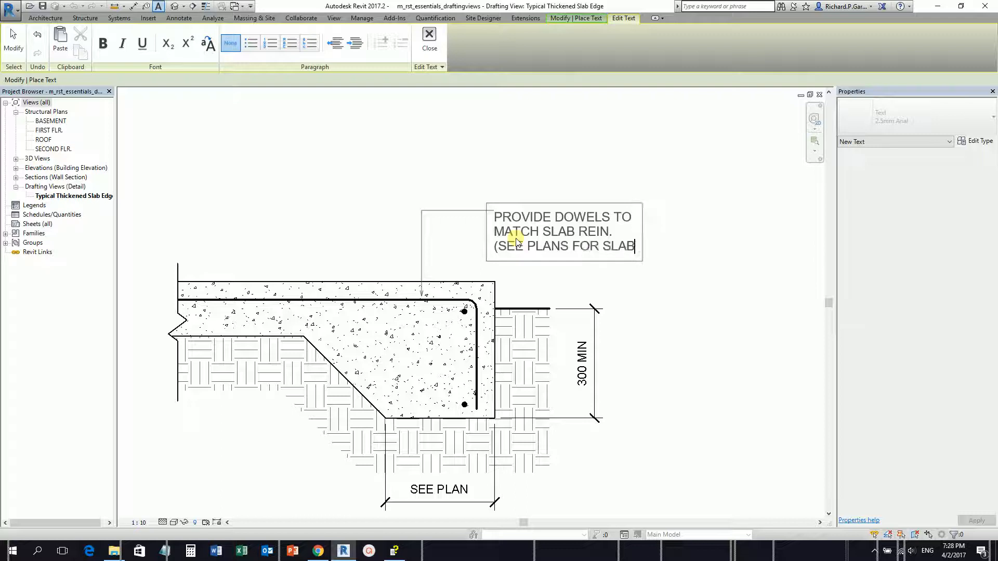
pyautogui.press('Return')
pyautogui.write('CONSTRUCTION')
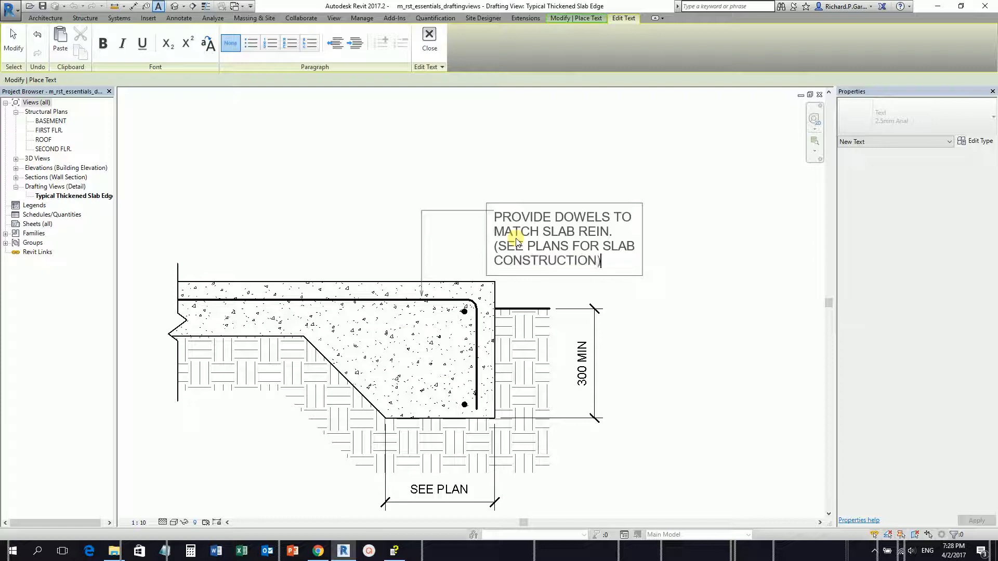
pyautogui.write(')')
pyautogui.click(754, 263)
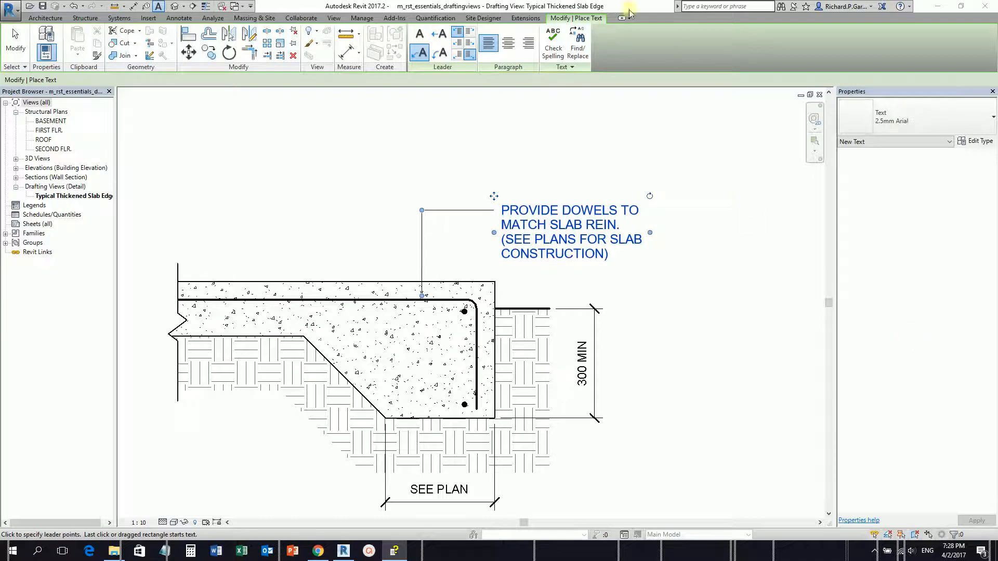
pyautogui.click(15, 42)
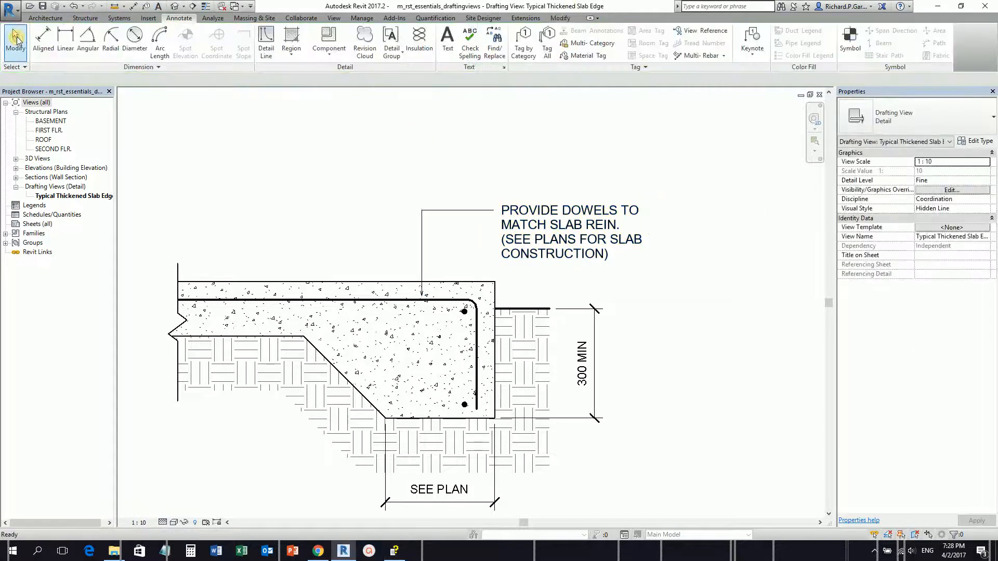
# Step: Start a 2.5mm Arial Open Dot text note with a two-segment leader from the upper round reinforcing bar, running up to the slab top and then right
pyautogui.click(448, 42)
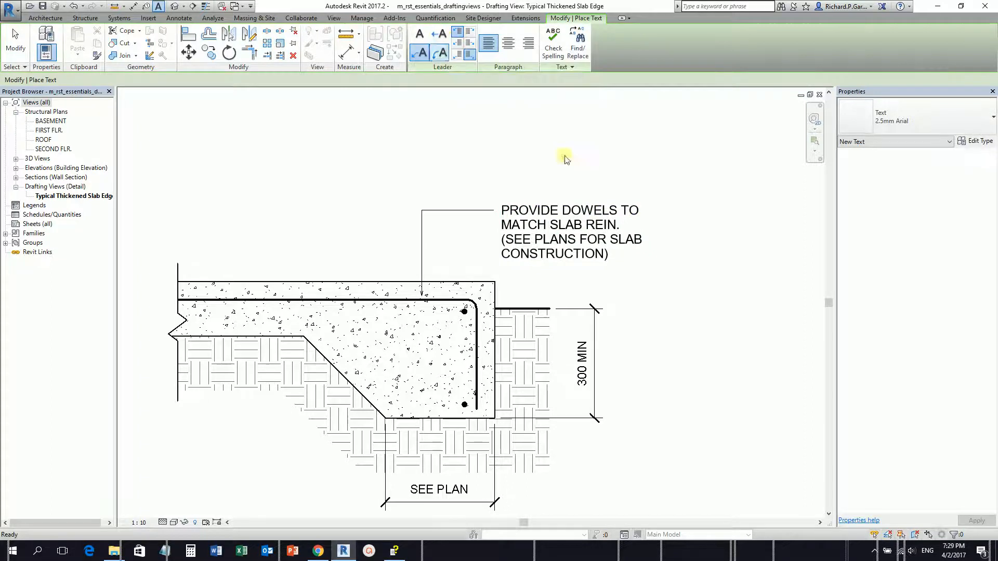
pyautogui.click(946, 119)
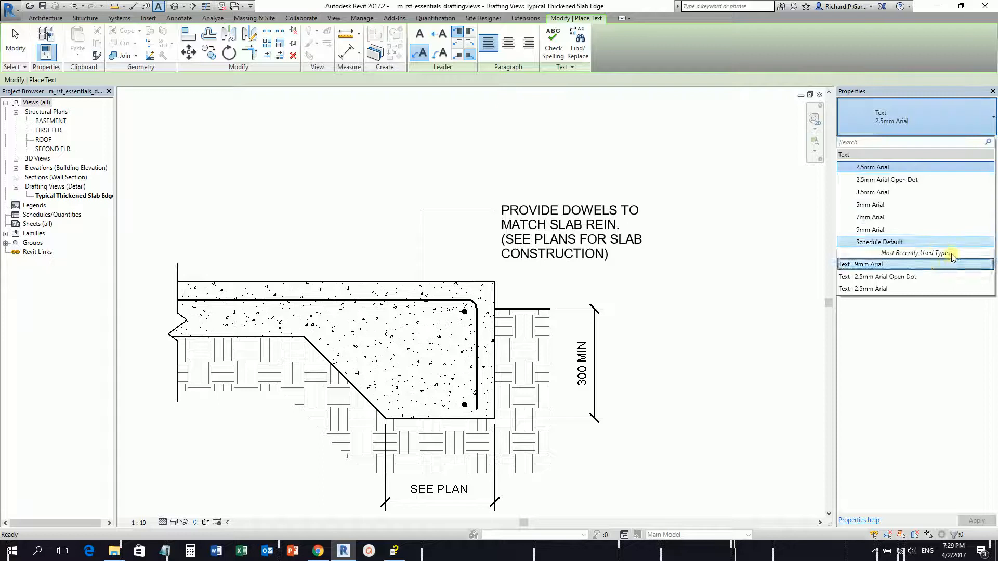
pyautogui.click(880, 180)
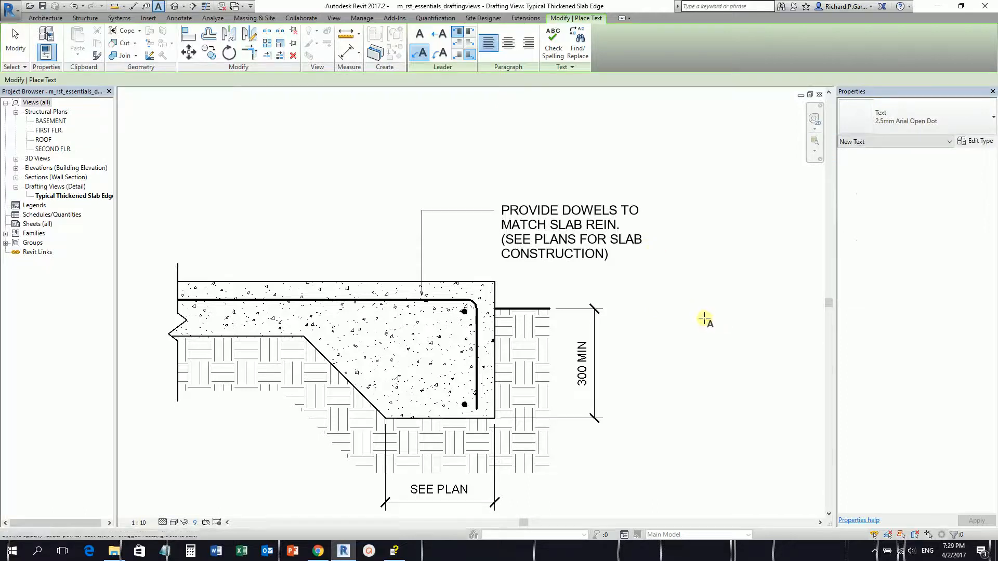
pyautogui.moveTo(707, 321); pyautogui.dragTo(659, 317, button='middle')
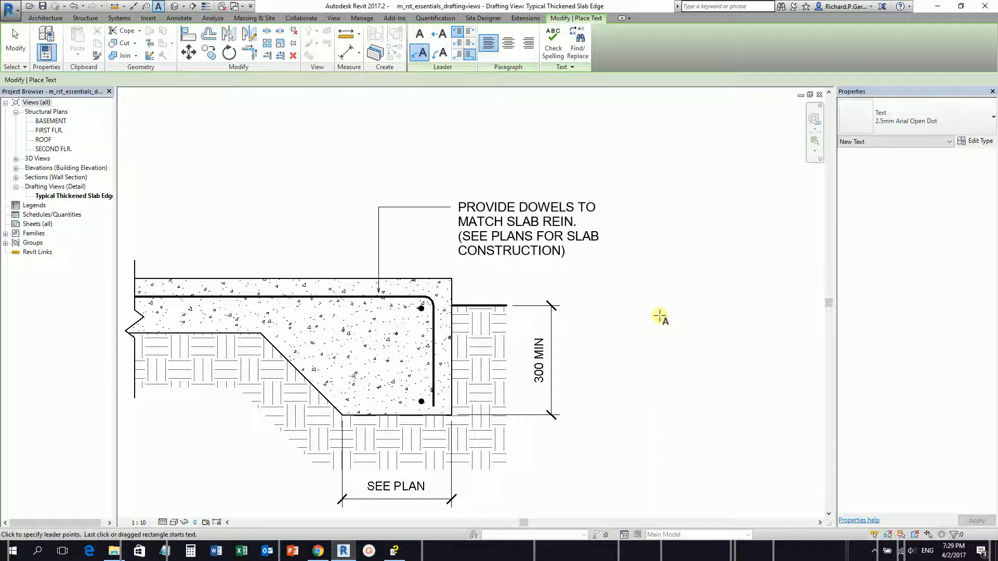
pyautogui.moveTo(467, 303); pyautogui.dragTo(544, 237, button='middle')
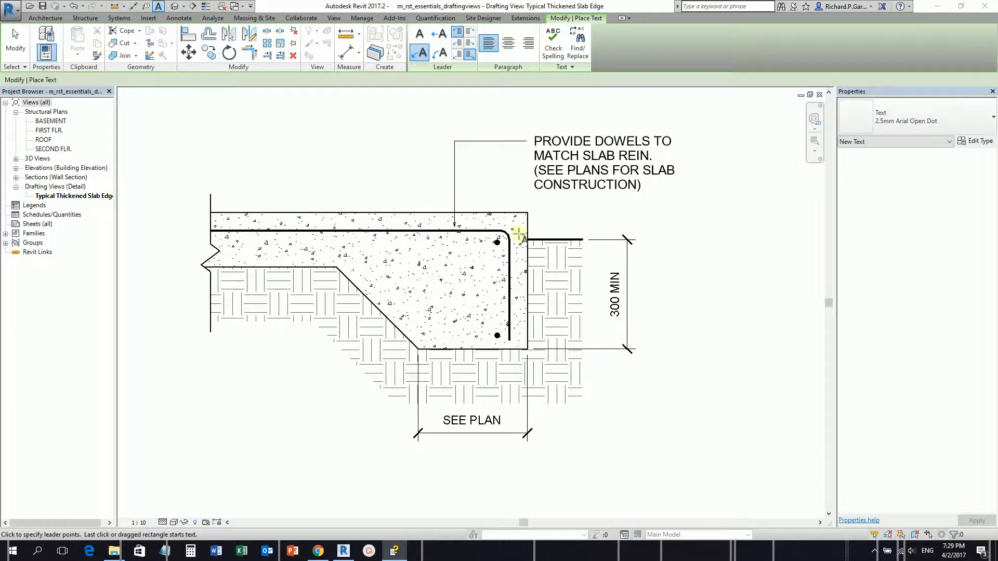
pyautogui.scroll(1, 517, 213)
pyautogui.scroll(2, 467, 313)
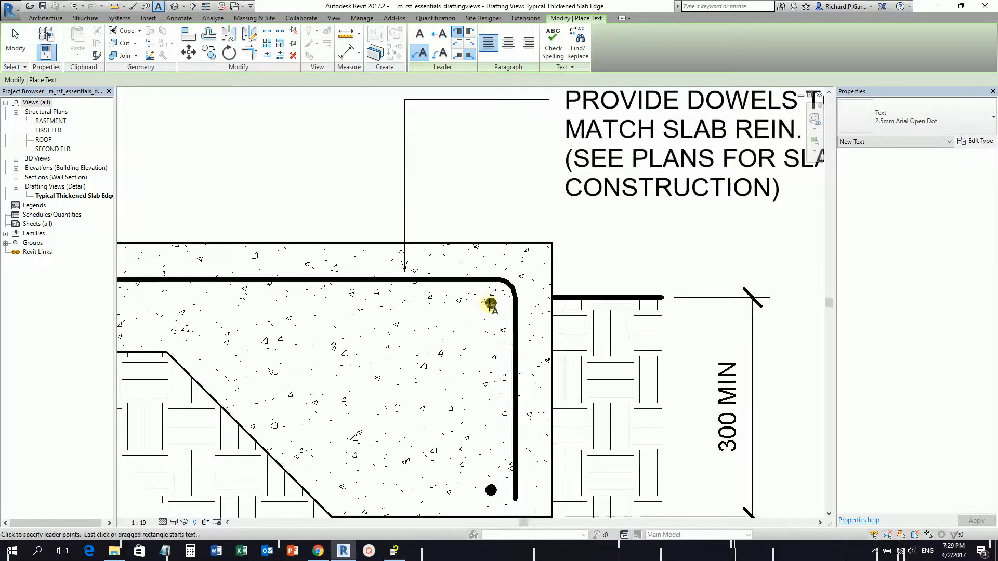
pyautogui.scroll(3, 491, 303)
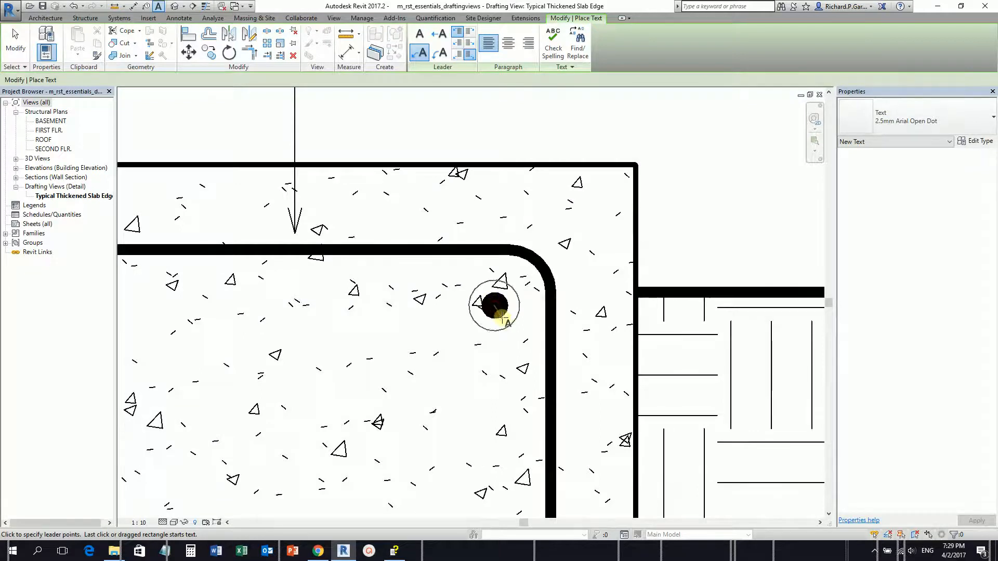
pyautogui.scroll(-3, 549, 246)
pyautogui.moveTo(550, 244); pyautogui.dragTo(516, 343, button='middle')
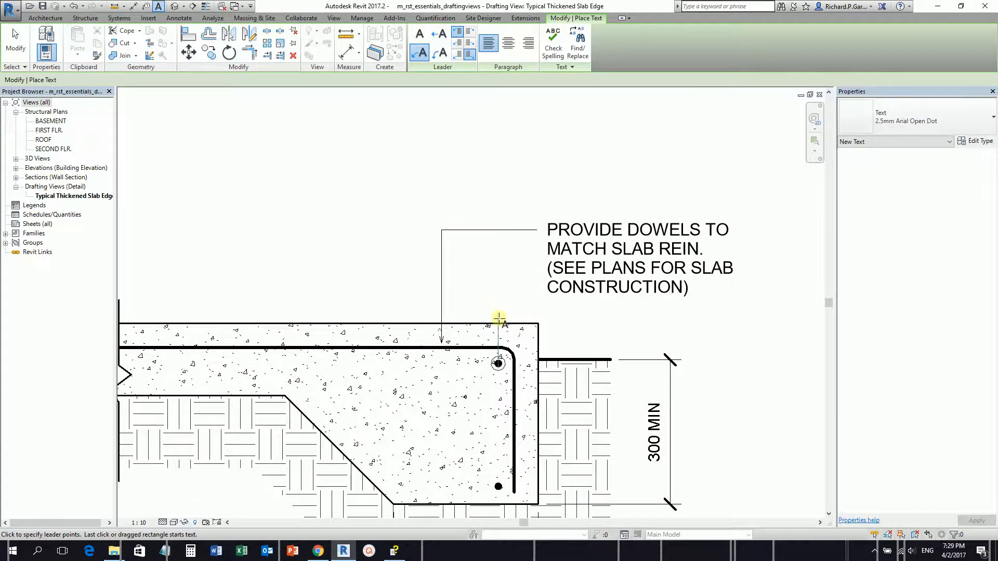
pyautogui.click(499, 315)
pyautogui.click(535, 315)
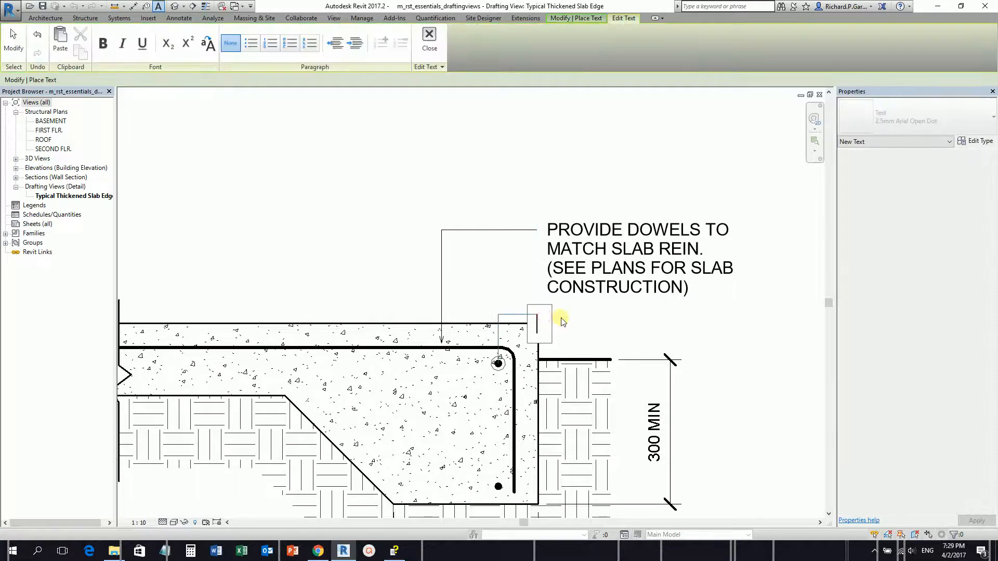
# Step: Enter the note text "CONT. BAR T&B" and finish the text command
pyautogui.write('CONT. ')
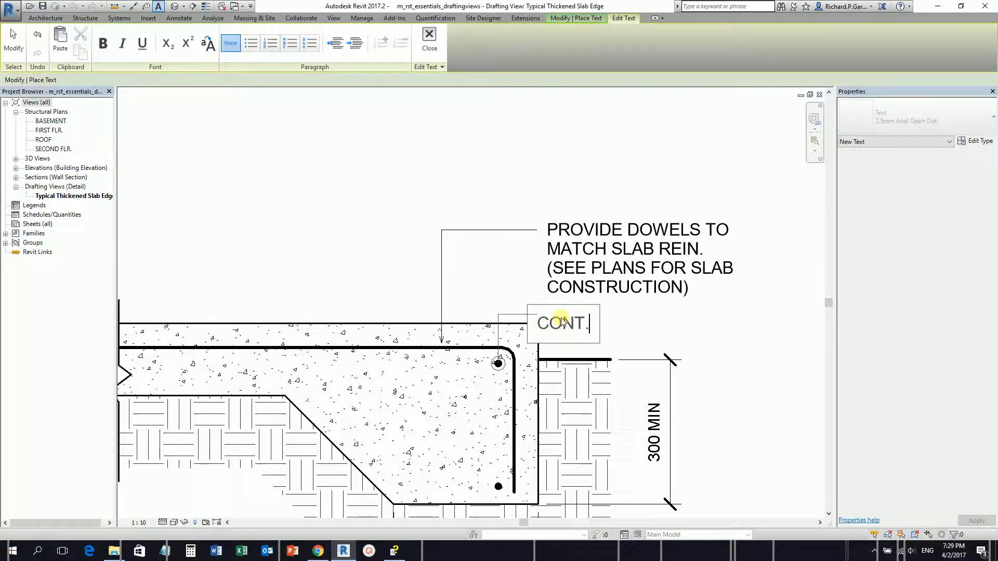
pyautogui.write('BAR')
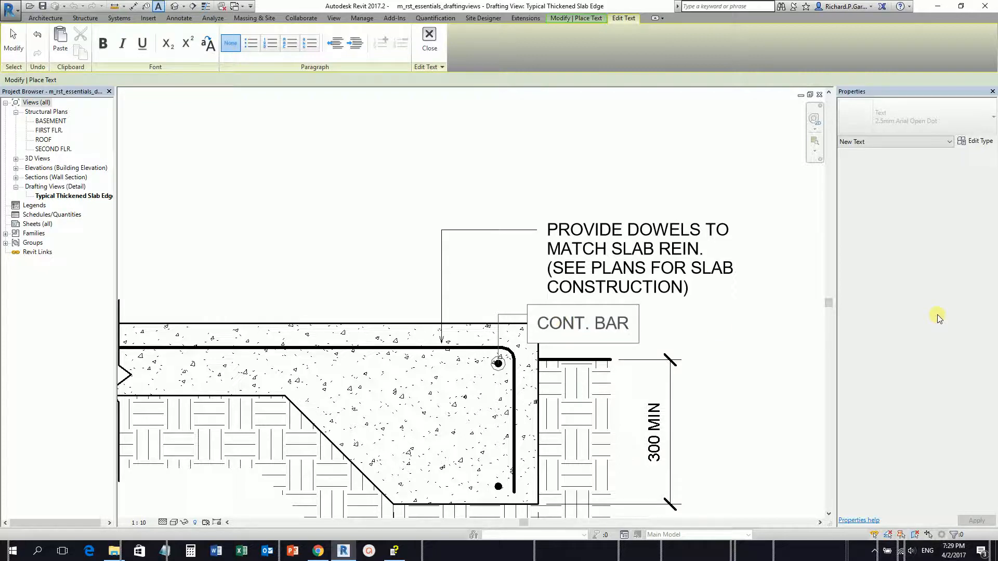
pyautogui.write(' T&B')
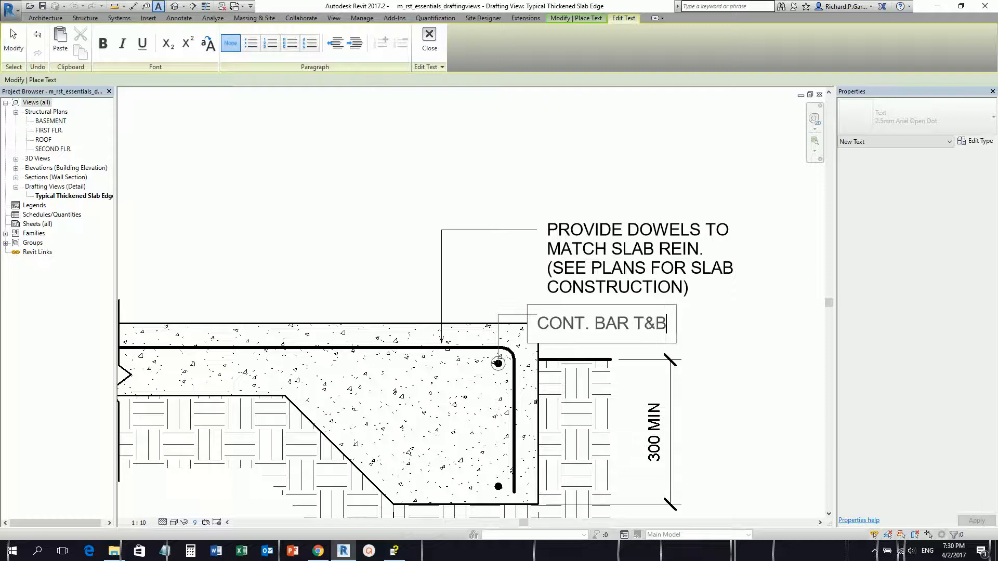
pyautogui.click(770, 332)
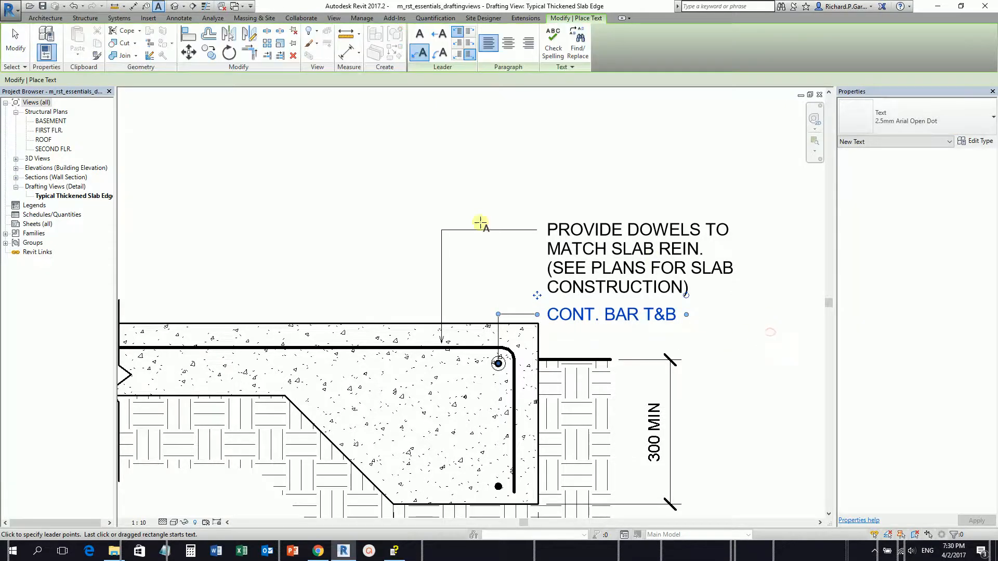
pyautogui.press('Escape')
pyautogui.press('Escape')
# Step: Move the PROVIDE DOWELS note straight up, well clear of the CONT. BAR T&B note, and deselect it
pyautogui.scroll(-2, 468, 254)
pyautogui.scroll(2, 425, 242)
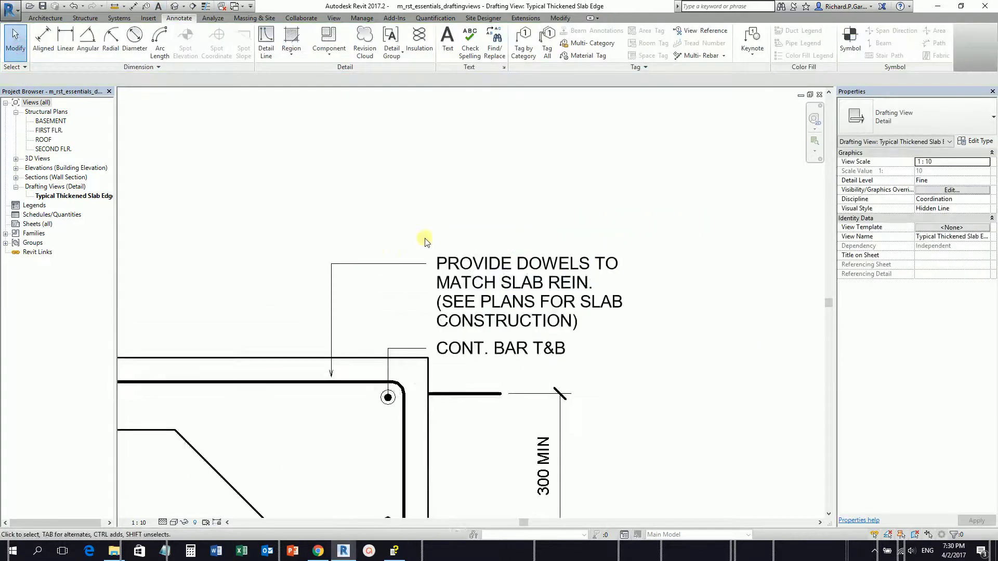
pyautogui.click(394, 263)
pyautogui.moveTo(426, 236); pyautogui.dragTo(426, 133)
pyautogui.click(639, 341)
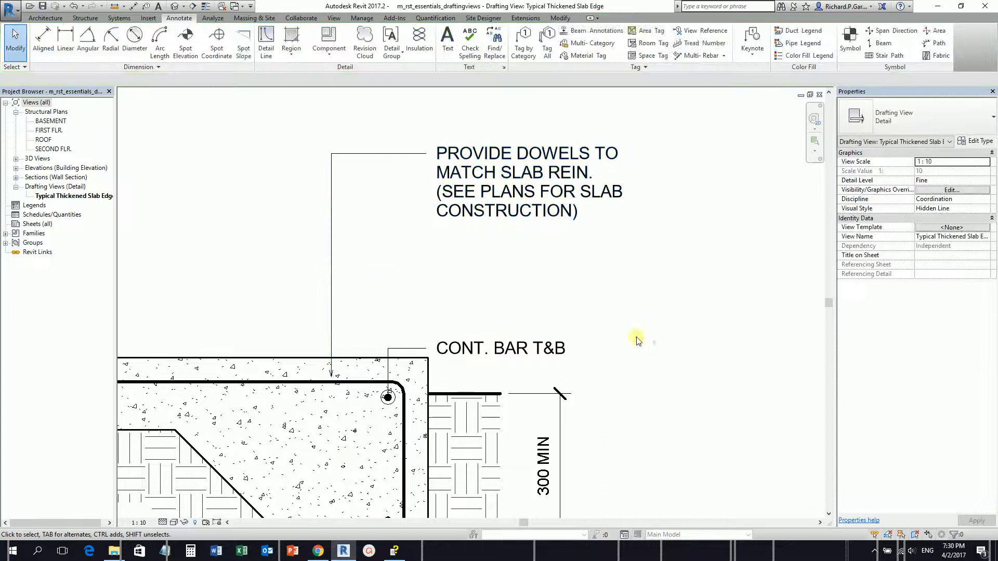
# Step: Move the CONT. BAR T&B note up to sit above the slab, beneath the dowel note, and deselect it
pyautogui.click(454, 345)
pyautogui.moveTo(425, 330); pyautogui.dragTo(428, 260)
pyautogui.click(642, 307)
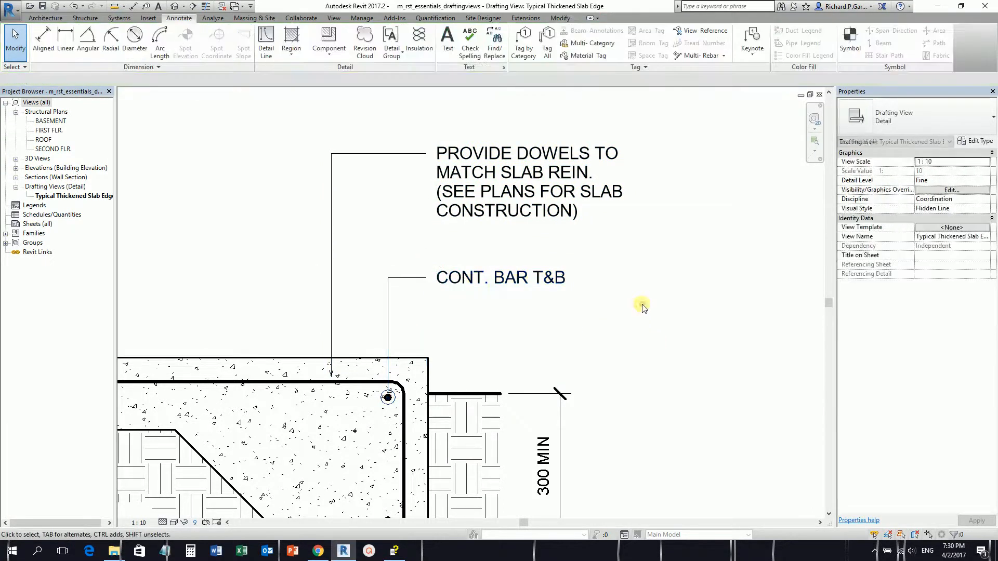
pyautogui.scroll(-3, 584, 312)
pyautogui.moveTo(591, 332); pyautogui.dragTo(674, 257, button='middle')
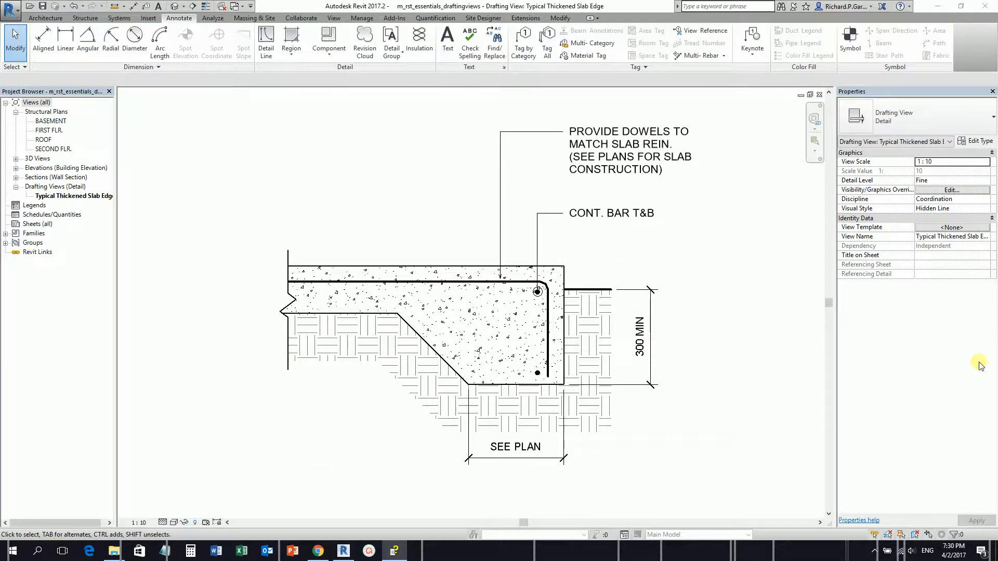
pyautogui.click(725, 258)
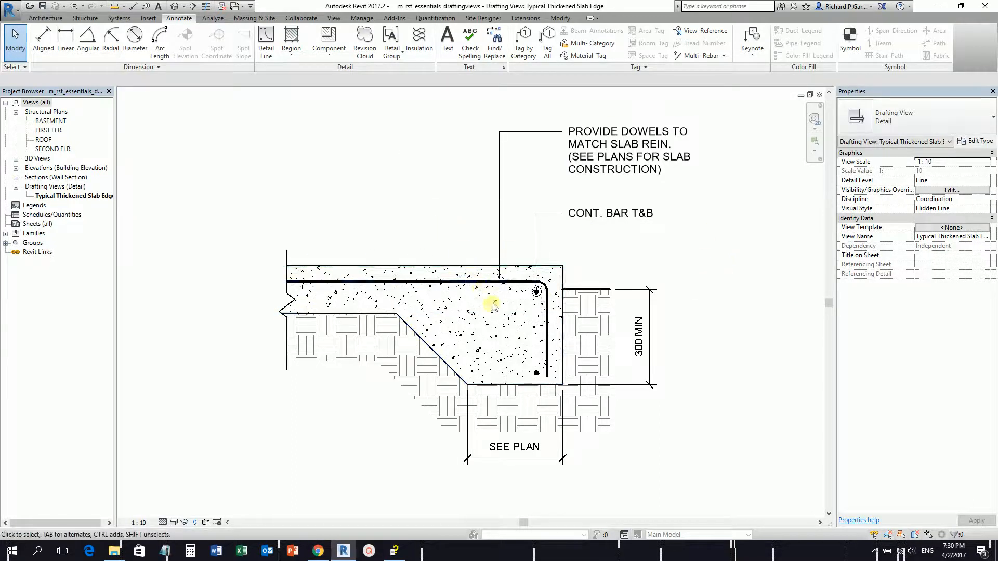
# Step: Inspect the building model in the default 3D view from another side, and return to the Typical Thickened Slab Edge drafting view
pyautogui.click(175, 7)
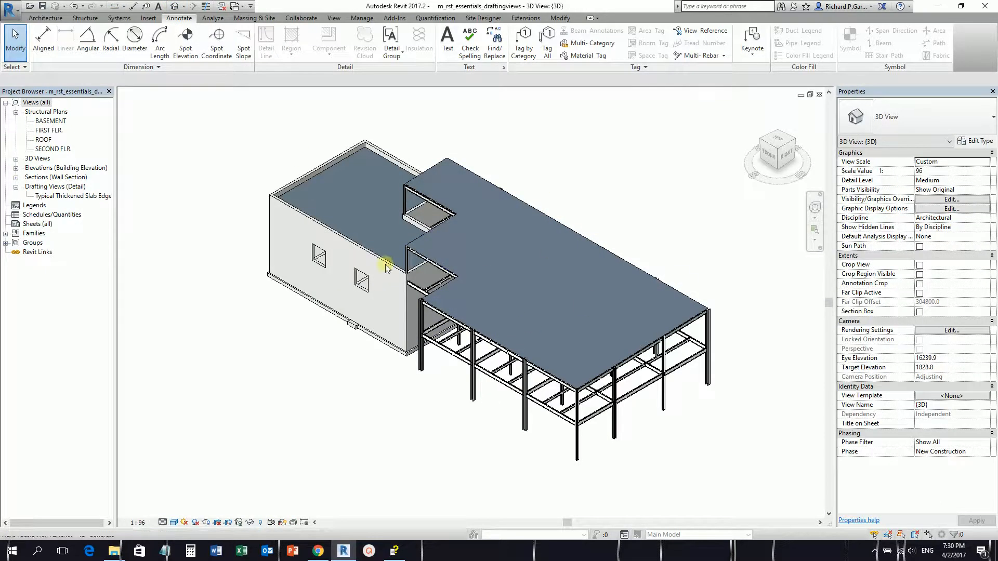
pyautogui.keyDown('shift'); pyautogui.moveTo(516, 397); pyautogui.dragTo(329, 310, button='middle'); pyautogui.keyUp('shift')
pyautogui.press('ctrl')
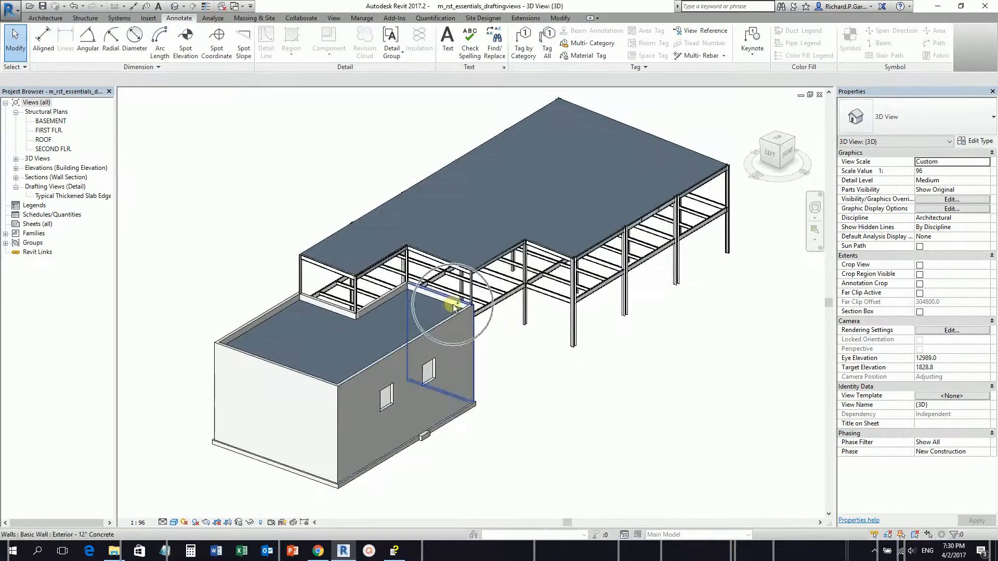
pyautogui.doubleClick(66, 196)
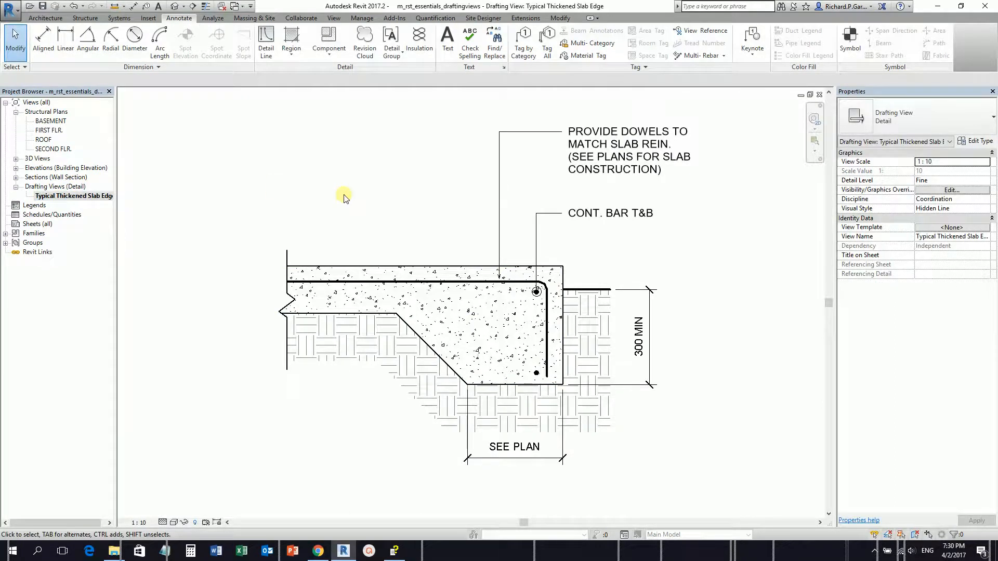
pyautogui.click(319, 551)
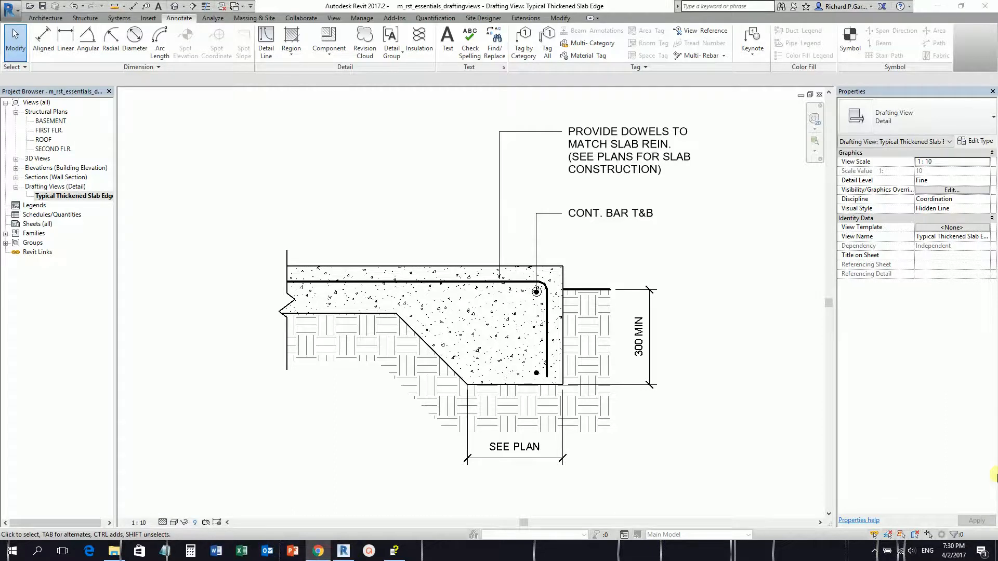